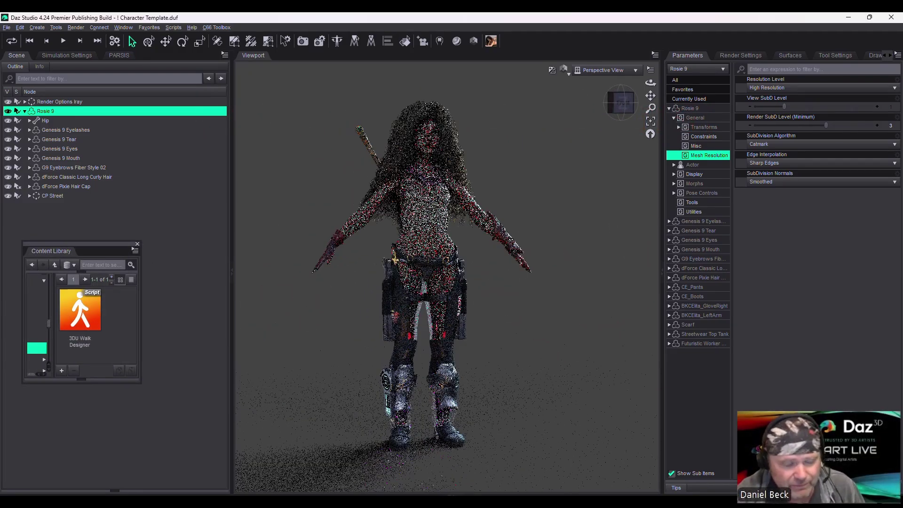
Switch the viewport from the Iray preview to shaded display and hide the dForce Classic Long Curly Hair
{"action": "left_click_drag", "start_coordinate": [650, 82], "coordinate": [675, 83]}
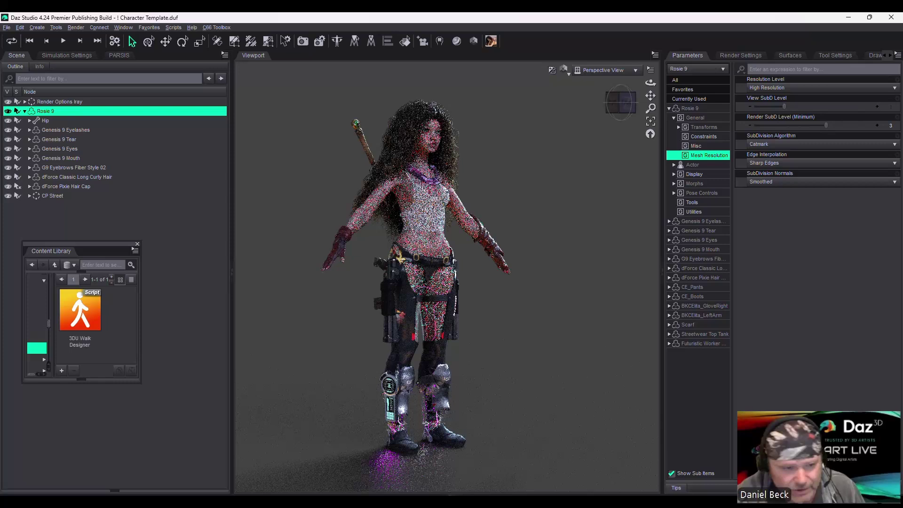
{"action": "left_click", "coordinate": [456, 41]}
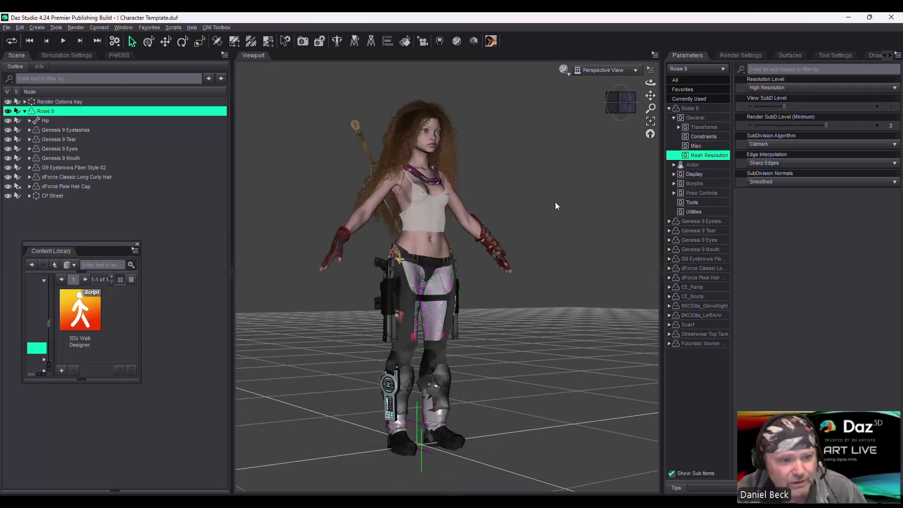
{"action": "left_click", "coordinate": [9, 177]}
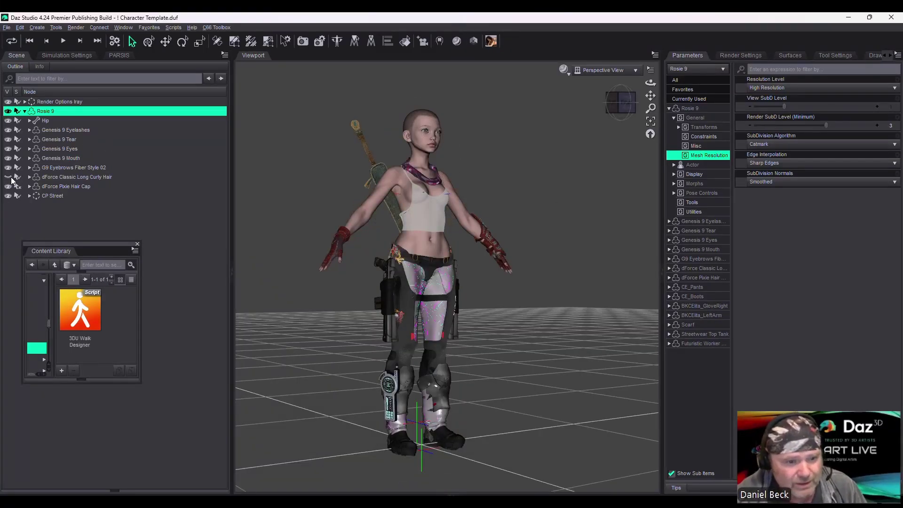
Examine the Mesh Smoothing settings of the Streetwear Top Tank in the CP Street group and its fit on the figure
{"action": "left_click", "coordinate": [29, 196]}
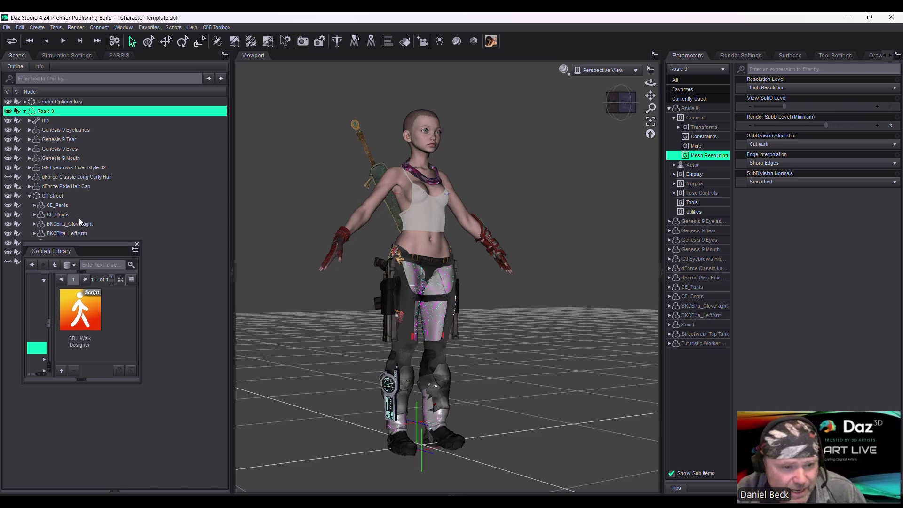
{"action": "left_click_drag", "start_coordinate": [80, 243], "coordinate": [82, 285]}
{"action": "left_click", "coordinate": [67, 252]}
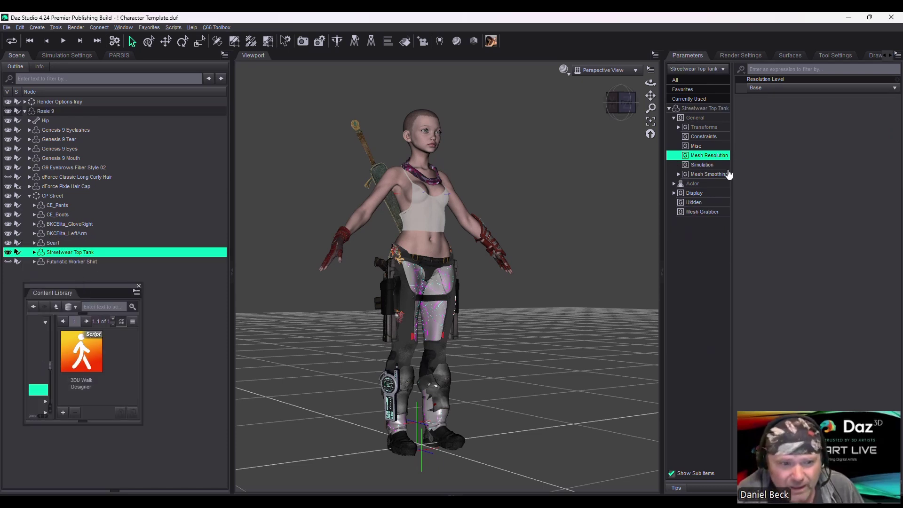
{"action": "left_click", "coordinate": [715, 176]}
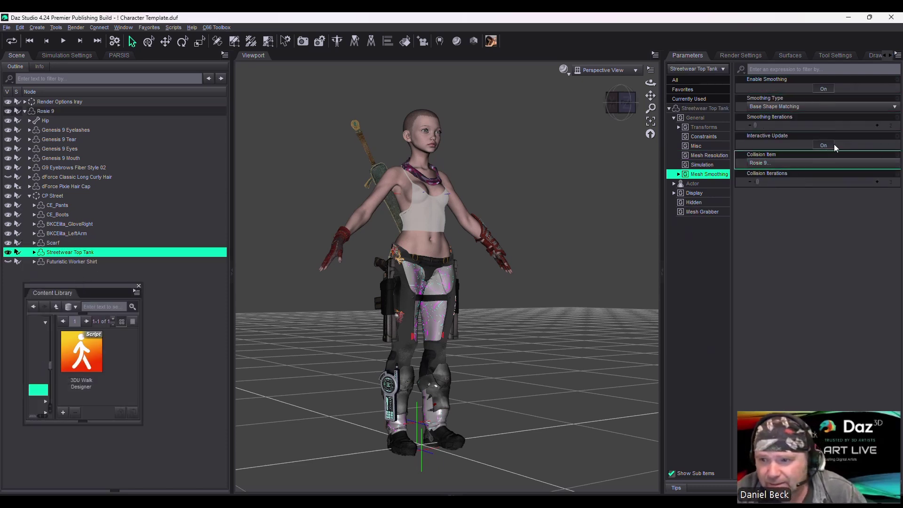
{"action": "left_click_drag", "start_coordinate": [650, 82], "coordinate": [649, 88]}
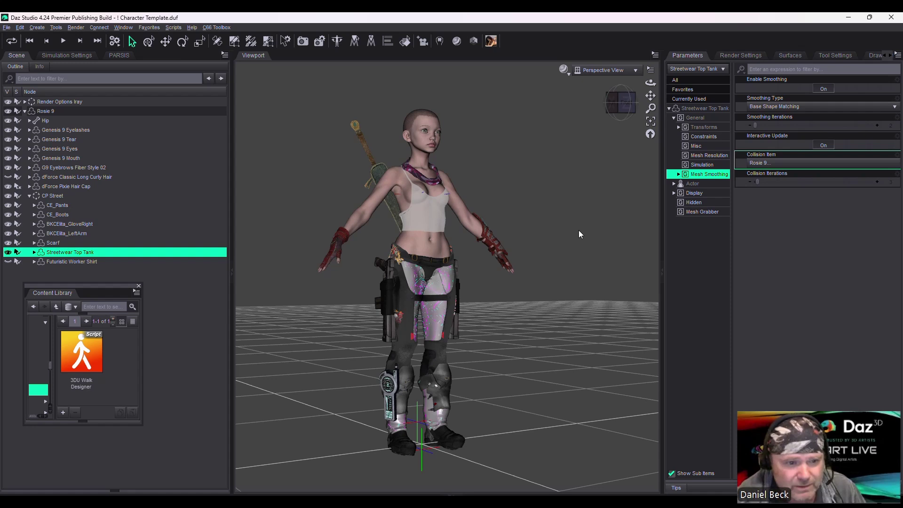
{"action": "left_click_drag", "start_coordinate": [578, 234], "coordinate": [565, 241], "text": "ctrl+alt"}
{"action": "scroll", "coordinate": [568, 239], "scroll_direction": "down", "scroll_amount": 2}
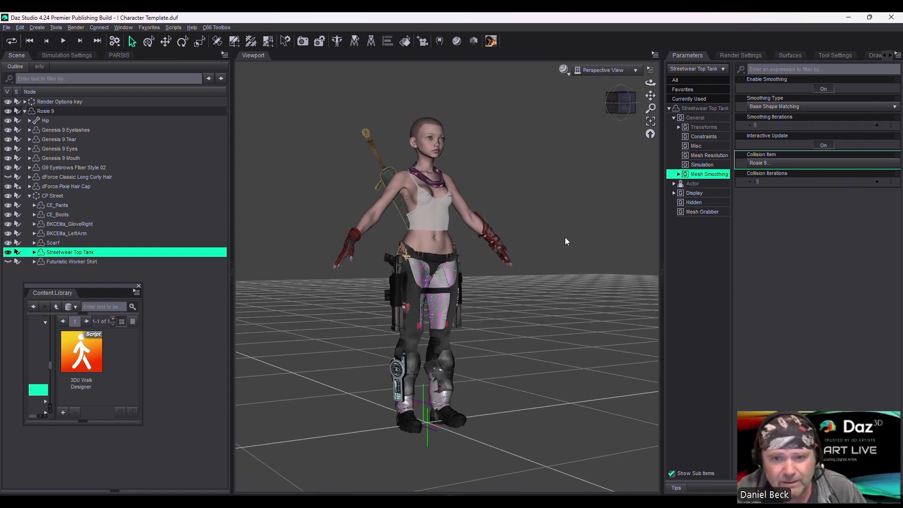
{"action": "scroll", "coordinate": [566, 242], "scroll_direction": "up", "scroll_amount": 2}
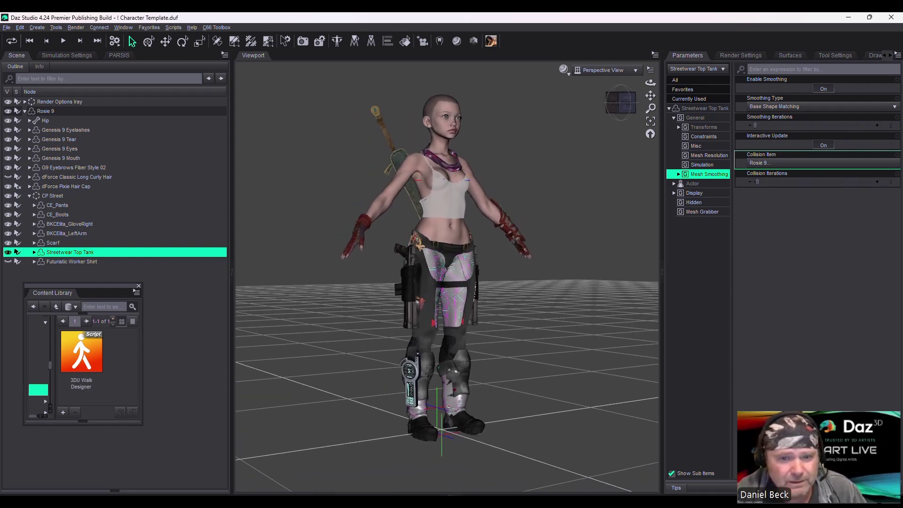
Launch the 3DU Walk Designer script on the Rosie 9 figure and exit it without changing any walk settings
{"action": "double_click", "coordinate": [92, 364]}
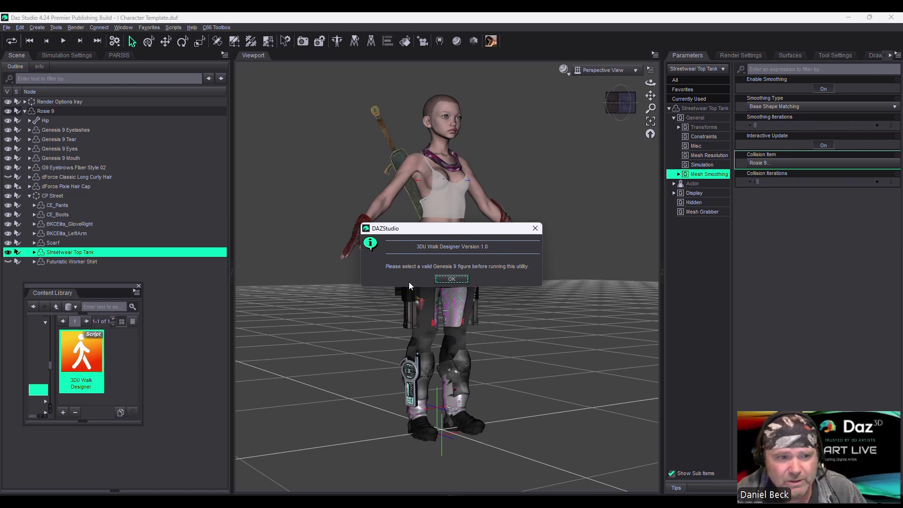
{"action": "left_click", "coordinate": [452, 279]}
{"action": "left_click", "coordinate": [46, 111]}
{"action": "double_click", "coordinate": [81, 362]}
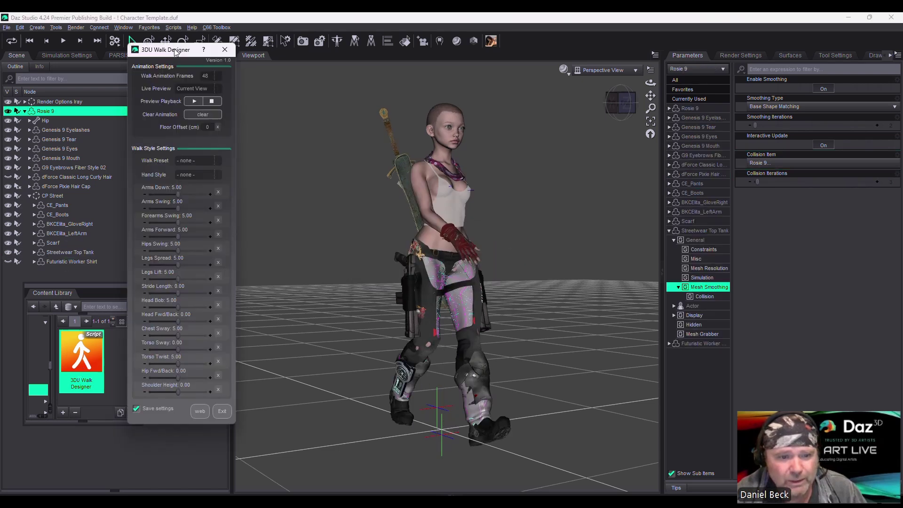
{"action": "left_click_drag", "start_coordinate": [175, 50], "coordinate": [175, 72]}
{"action": "left_click", "coordinate": [220, 433]}
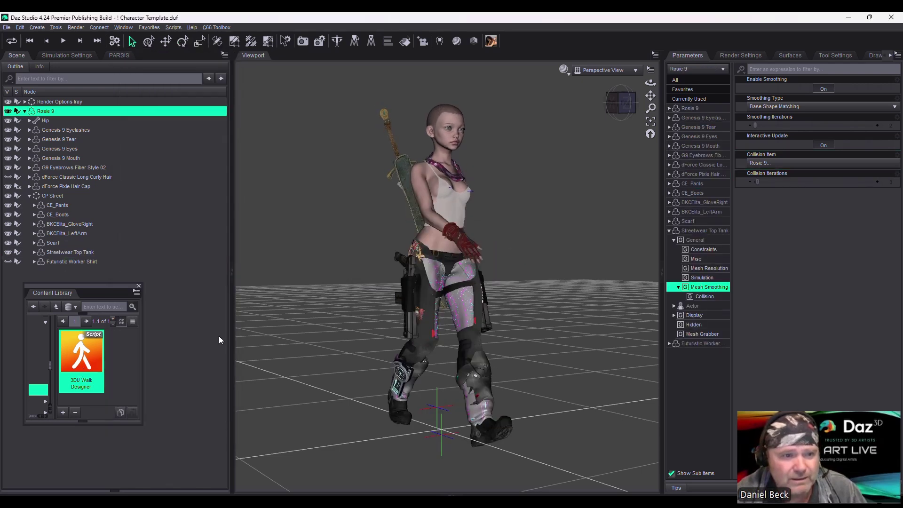
Set the Rosie 9 figure's mesh Resolution Level to Base
{"action": "left_click", "coordinate": [708, 268]}
{"action": "left_click", "coordinate": [668, 231]}
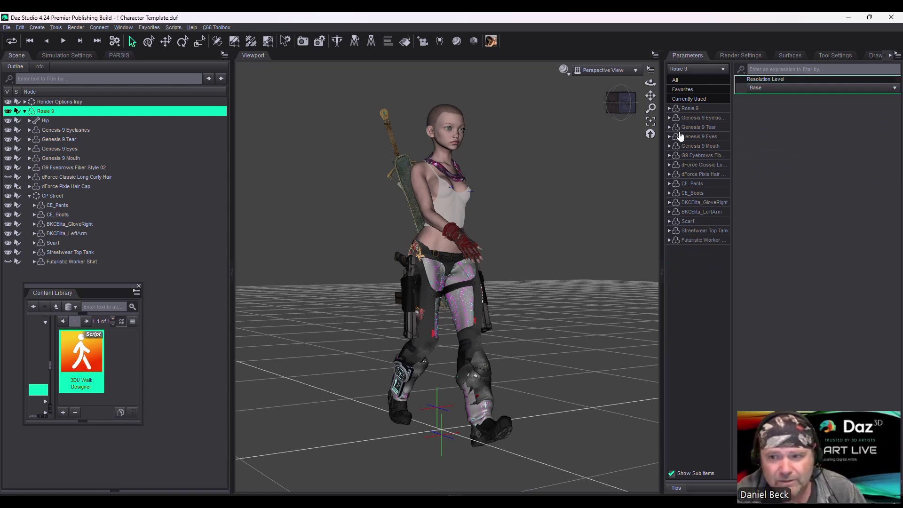
{"action": "left_click", "coordinate": [688, 109]}
{"action": "left_click", "coordinate": [669, 108]}
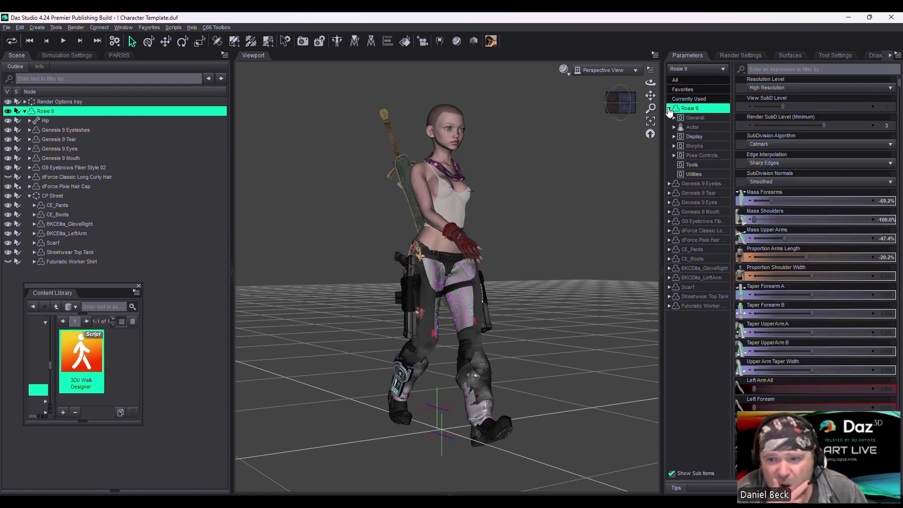
{"action": "left_click", "coordinate": [695, 118]}
{"action": "left_click", "coordinate": [674, 117]}
{"action": "left_click", "coordinate": [708, 155]}
{"action": "left_click", "coordinate": [784, 89]}
{"action": "left_click", "coordinate": [779, 99]}
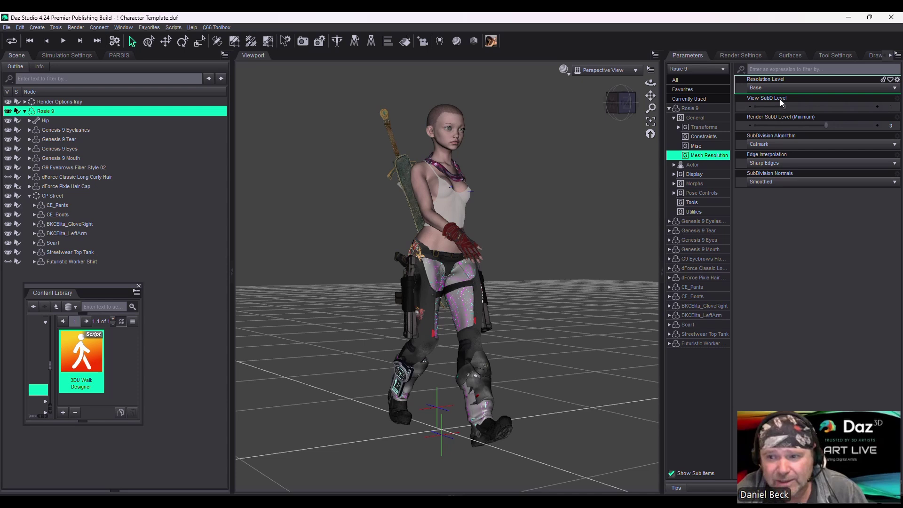
Run 3DU Walk Designer on Rosie 9 with Arms Down 4.08, Arms Swing 1.28 and Arms Forward 1.92, keeping Live Preview on Current View
{"action": "double_click", "coordinate": [81, 357]}
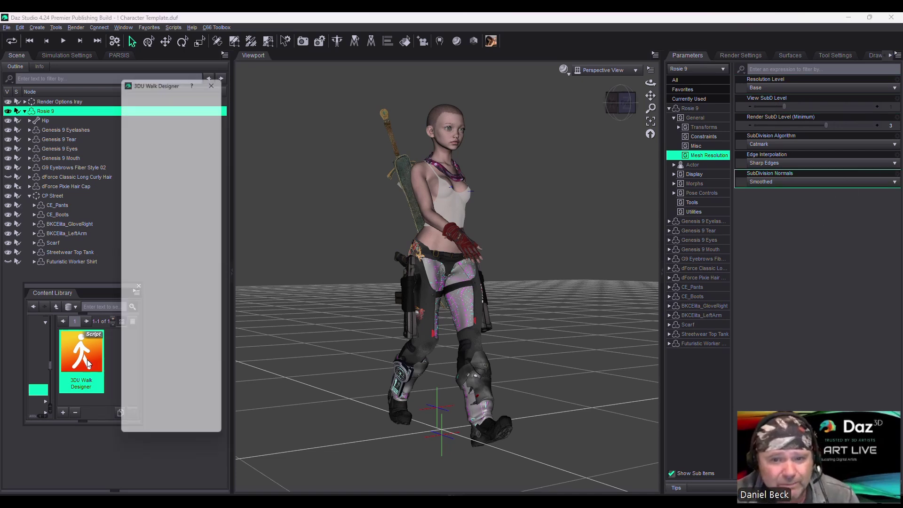
{"action": "left_click_drag", "start_coordinate": [165, 66], "coordinate": [200, 70]}
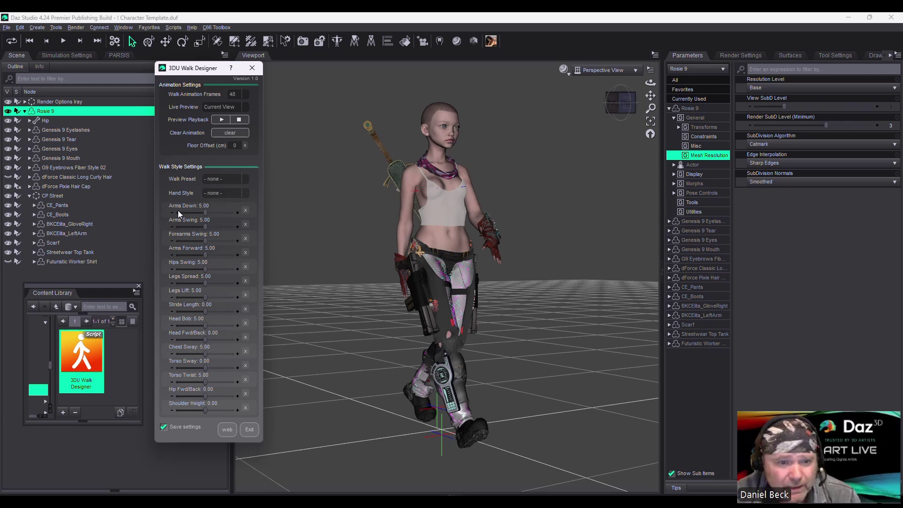
{"action": "left_click_drag", "start_coordinate": [205, 213], "coordinate": [199, 213]}
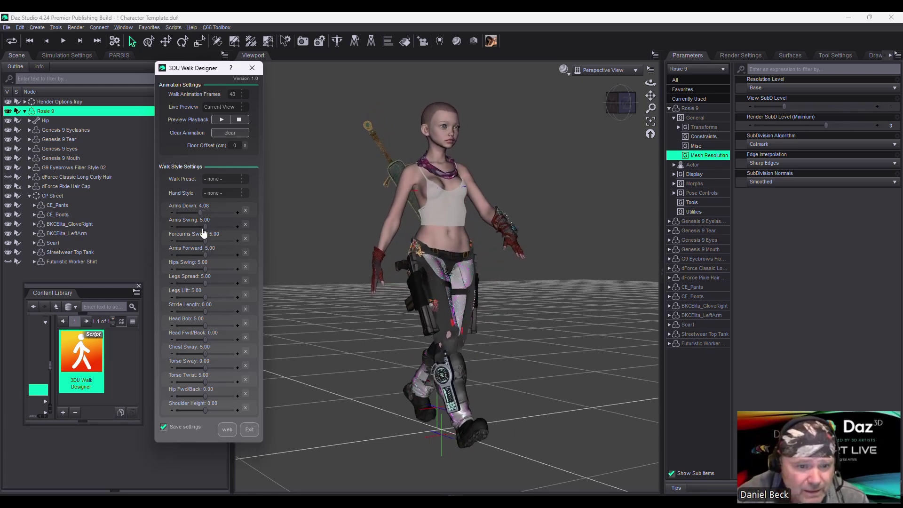
{"action": "left_click_drag", "start_coordinate": [205, 227], "coordinate": [184, 226]}
{"action": "left_click_drag", "start_coordinate": [205, 255], "coordinate": [185, 255]}
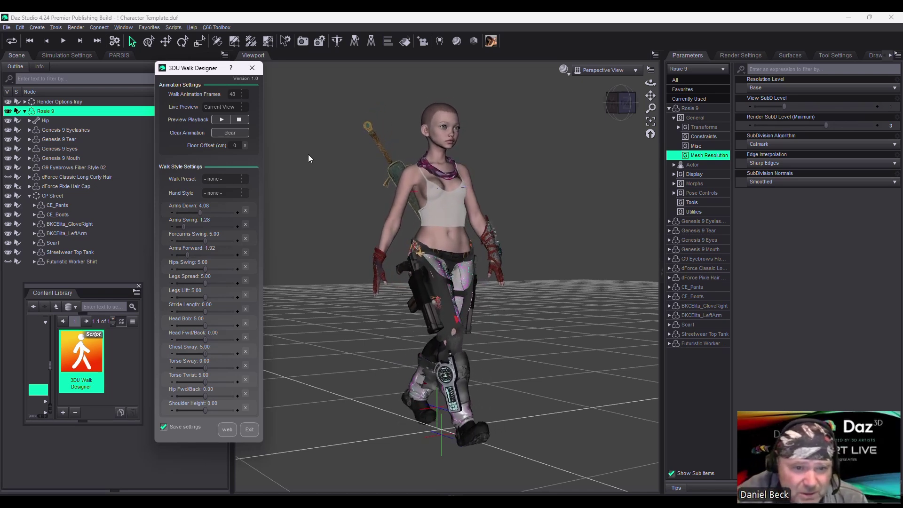
{"action": "left_click", "coordinate": [221, 107]}
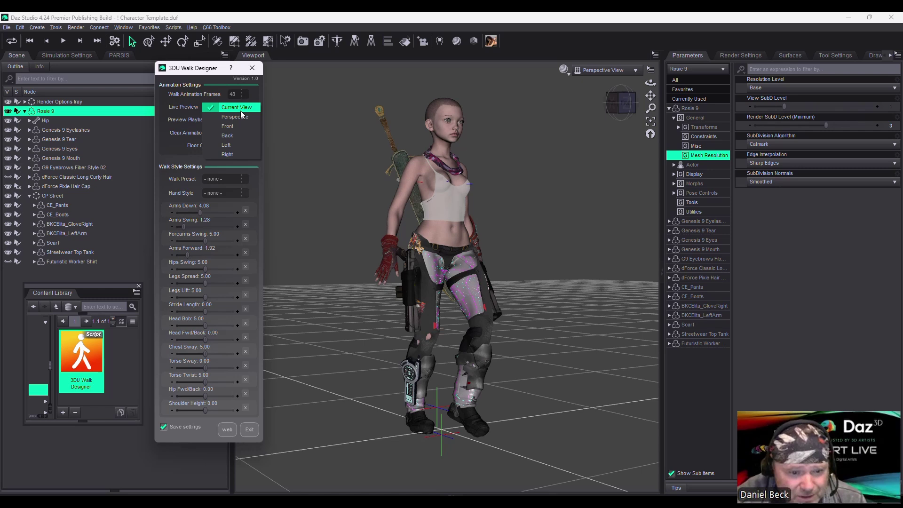
{"action": "left_click", "coordinate": [240, 110]}
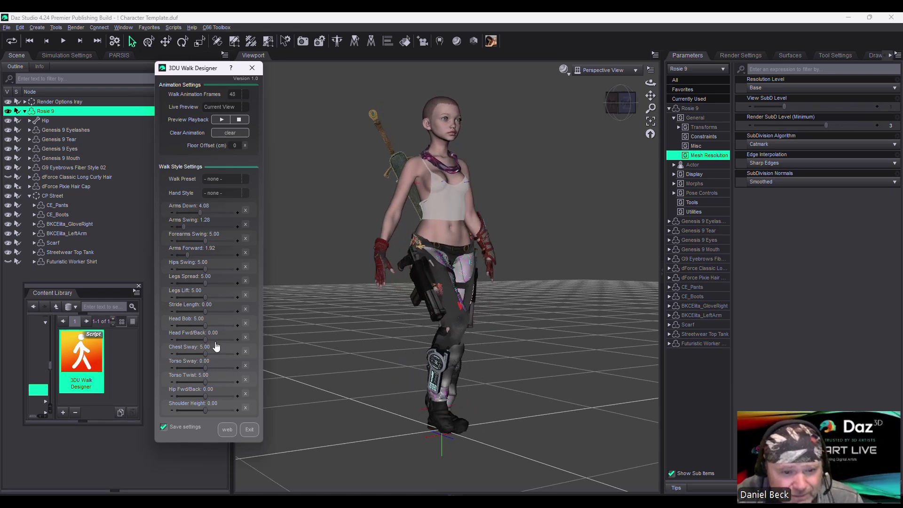
Set Arms Forward to 0.96, Head Fwd/Back to -0.72, Hip Fwd/Back to -1.68, Shoulder Height to 2.16 and Hand Style to Hands Relaxed, and exit the designer
{"action": "left_click_drag", "start_coordinate": [204, 396], "coordinate": [202, 398]}
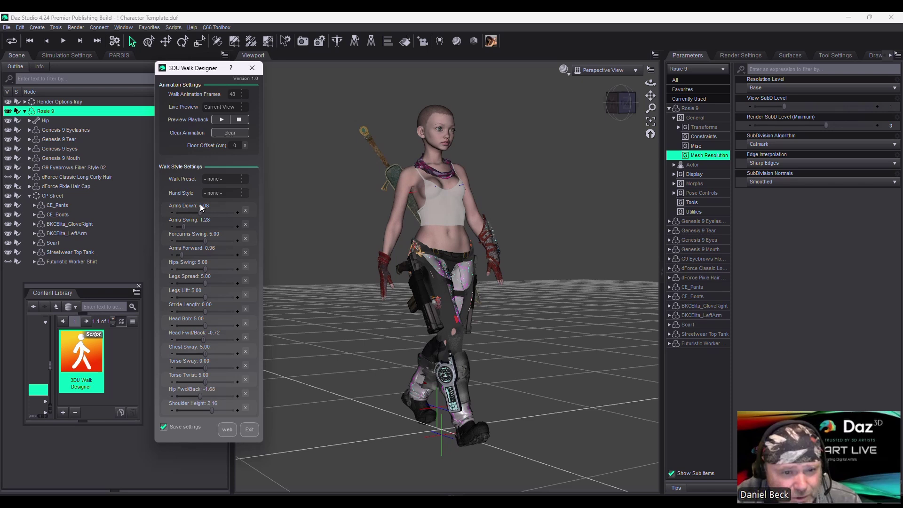
{"action": "left_click", "coordinate": [214, 193]}
{"action": "left_click", "coordinate": [233, 207]}
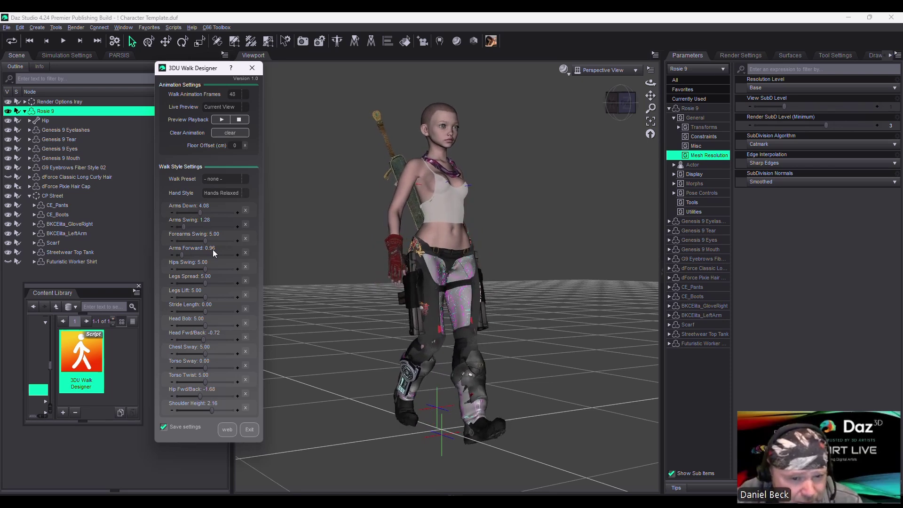
{"action": "left_click", "coordinate": [250, 429]}
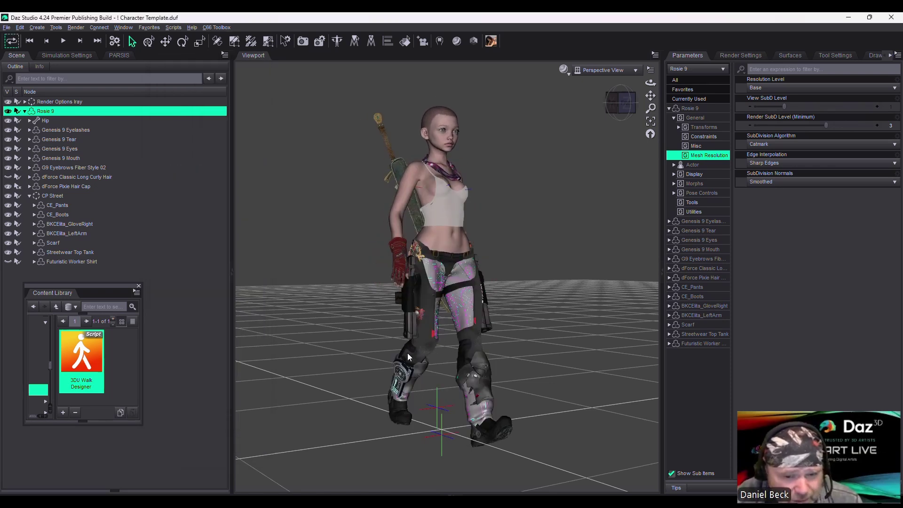
Show the animation timeline clear of the Content Library and play back the walk cycle
{"action": "left_click", "coordinate": [453, 494]}
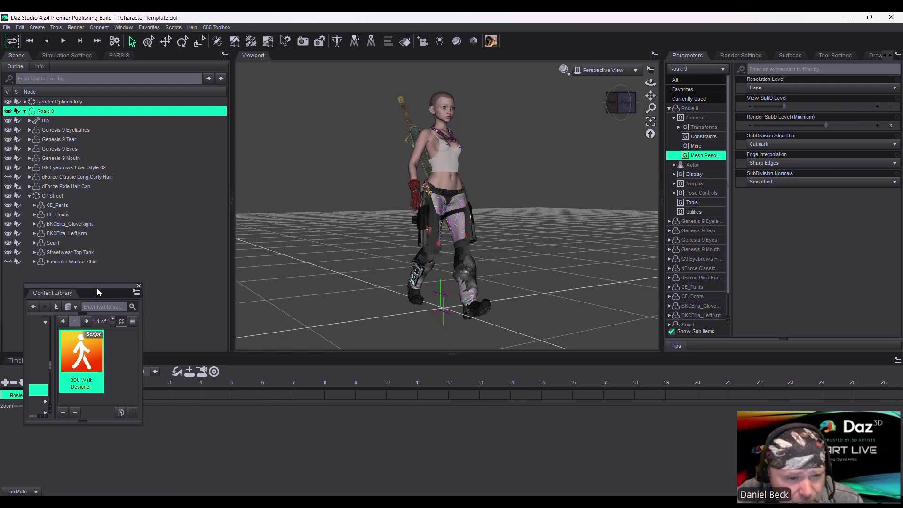
{"action": "left_click_drag", "start_coordinate": [97, 288], "coordinate": [122, 187]}
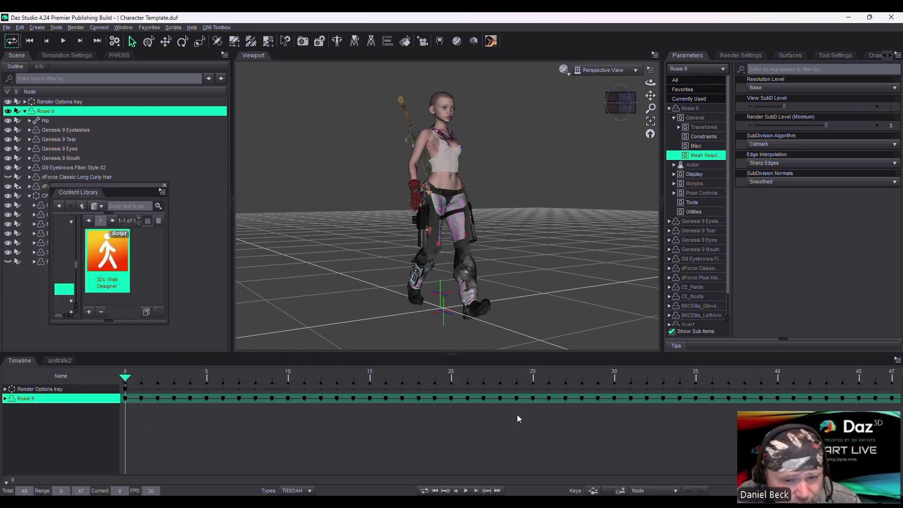
{"action": "left_click", "coordinate": [465, 491]}
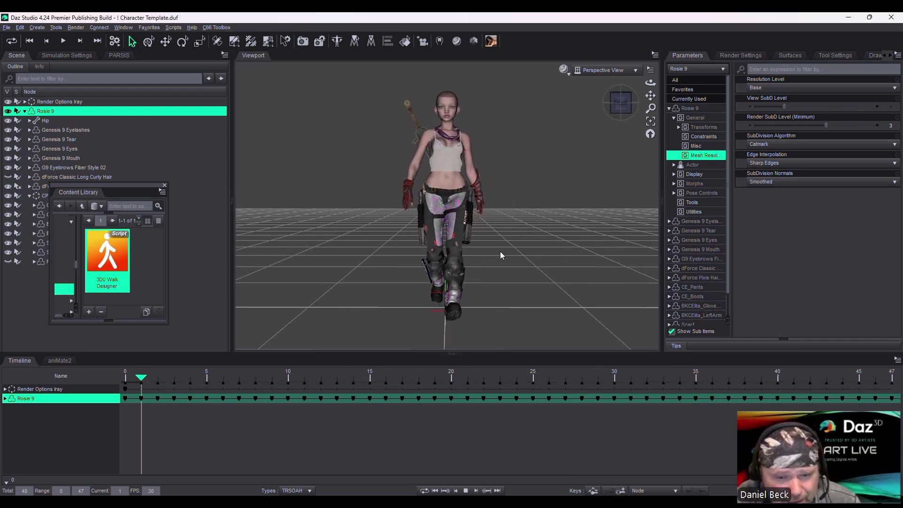
Reopen 3DU Walk Designer, set Hips Swing to 9.44, Legs Spread to 2.80 and Torso Sway to 2.96, and exit it
{"action": "double_click", "coordinate": [103, 276]}
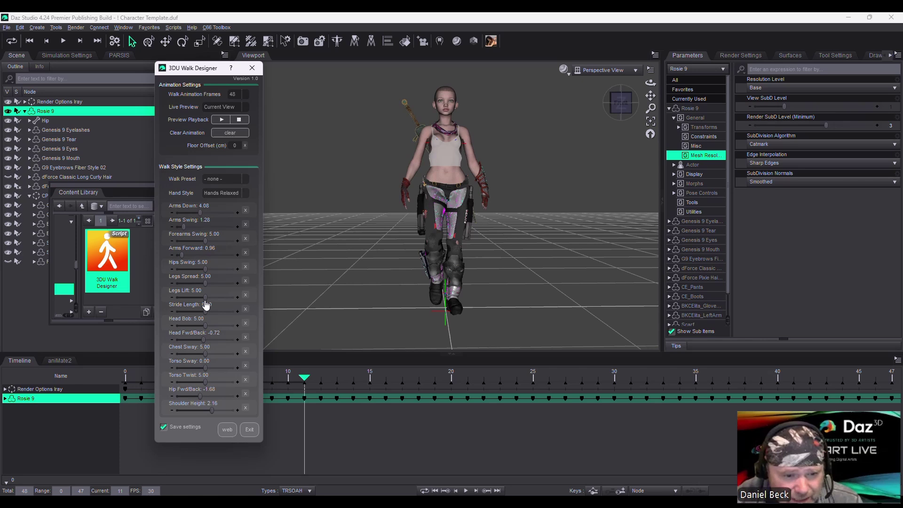
{"action": "left_click_drag", "start_coordinate": [206, 284], "coordinate": [192, 282]}
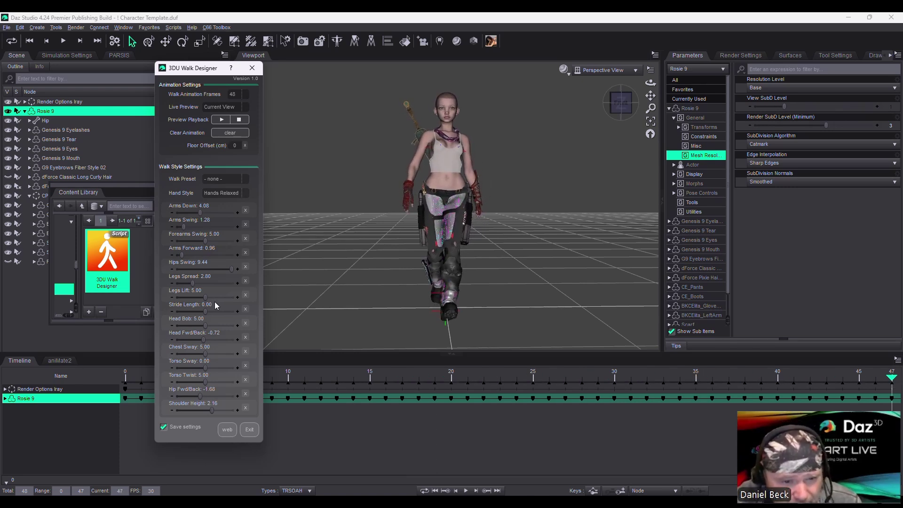
{"action": "left_click_drag", "start_coordinate": [206, 368], "coordinate": [213, 369]}
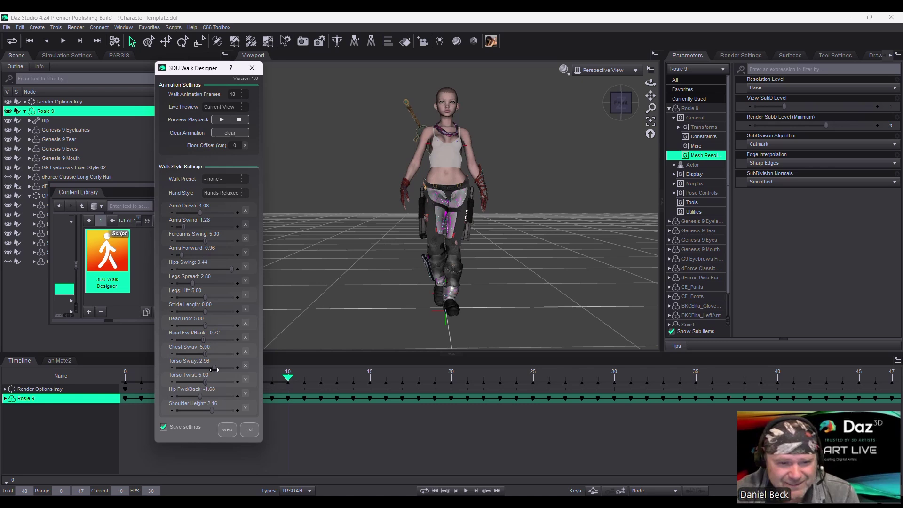
{"action": "left_click", "coordinate": [250, 430]}
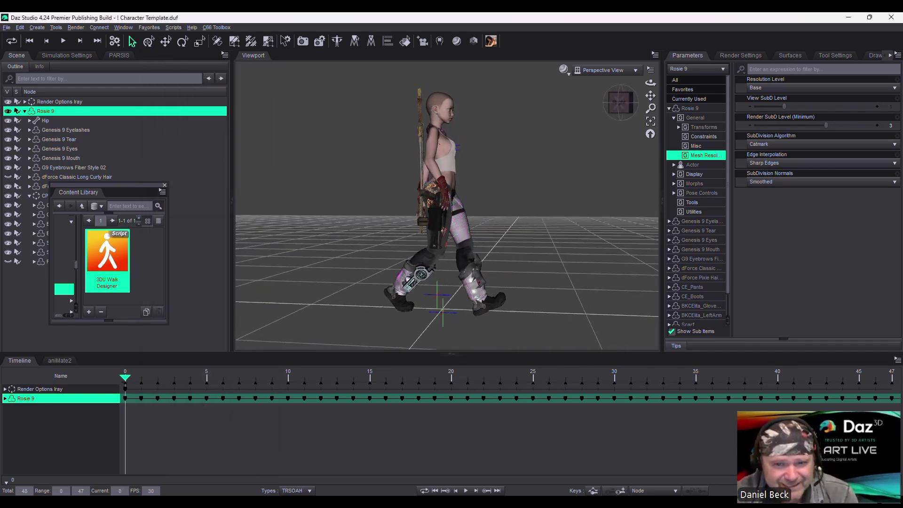
Play back the adjusted walk animation from a three-quarter angle and stop it
{"action": "left_click_drag", "start_coordinate": [650, 83], "coordinate": [584, 70]}
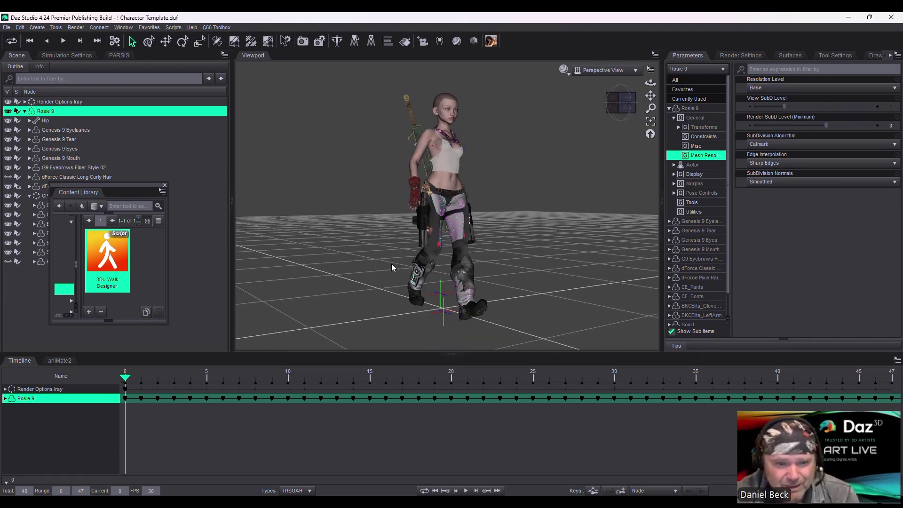
{"action": "left_click", "coordinate": [465, 491]}
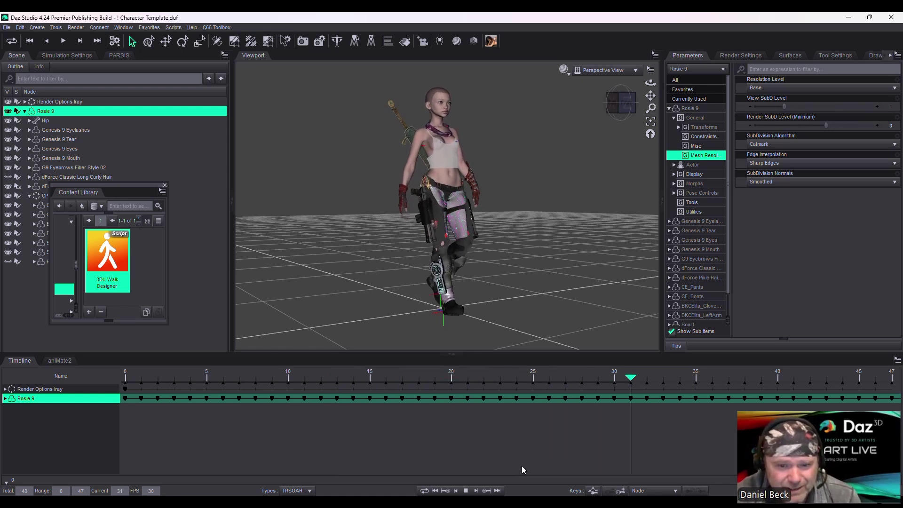
{"action": "left_click", "coordinate": [468, 490]}
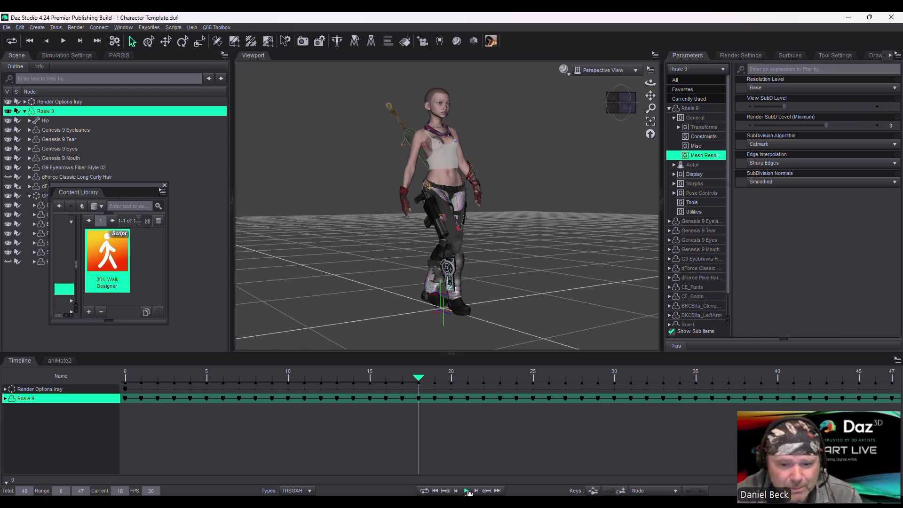
Reopen 3DU Walk Designer with the figure in side view, set Hip Fwd/Back to -2.80, and exit the designer
{"action": "middle_click_drag", "start_coordinate": [592, 240], "coordinate": [639, 228]}
{"action": "double_click", "coordinate": [100, 264]}
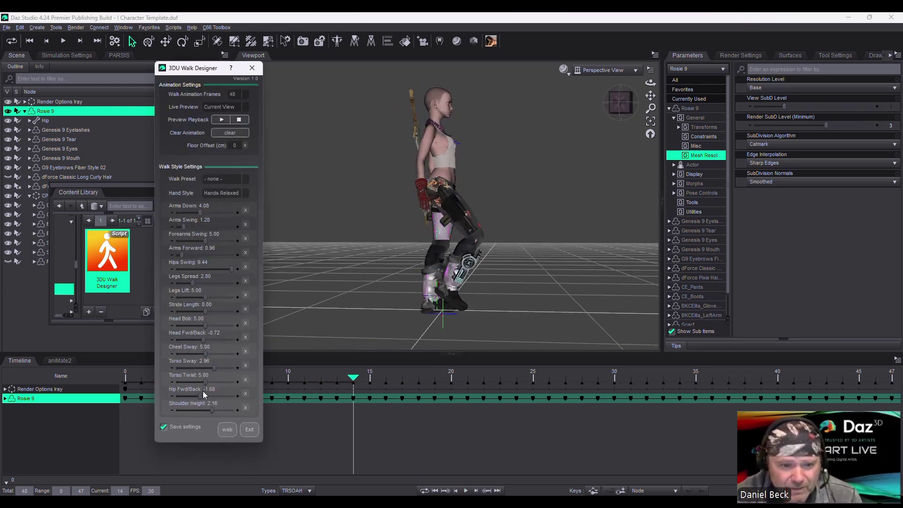
{"action": "left_click_drag", "start_coordinate": [201, 395], "coordinate": [197, 395]}
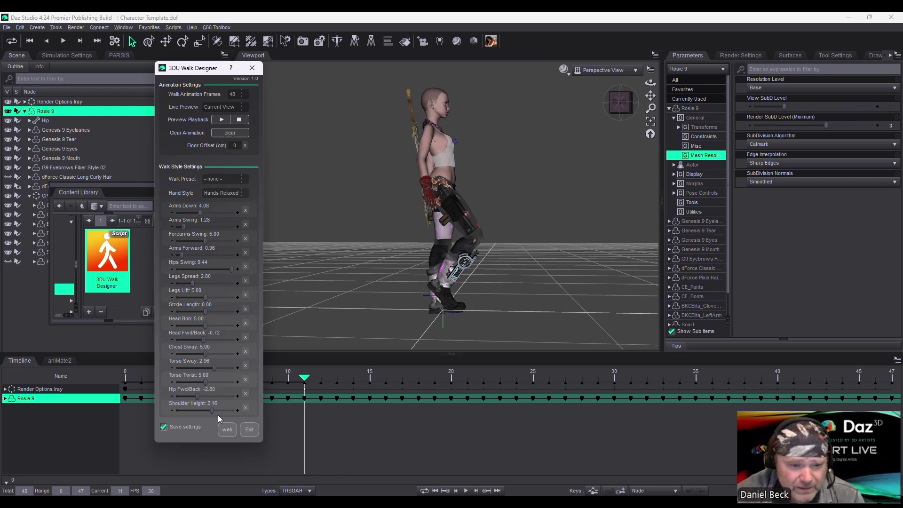
{"action": "left_click", "coordinate": [244, 432]}
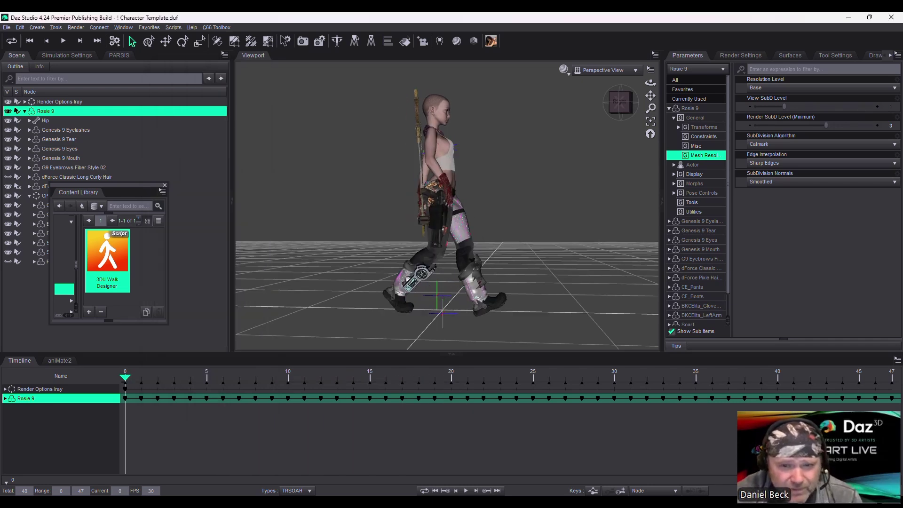
{"action": "middle_click_drag", "start_coordinate": [465, 278], "coordinate": [436, 265]}
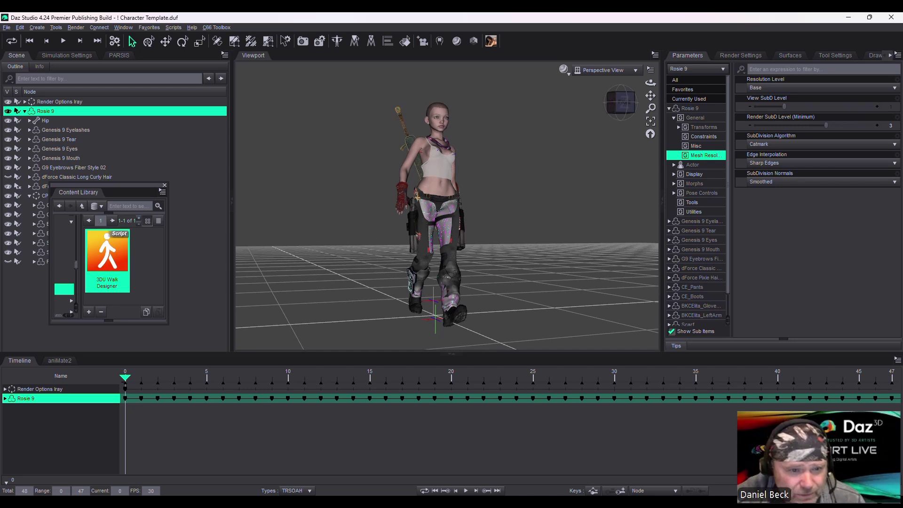
Dock the Content Library beside the timeline and create a "Walk Designer" sub-folder in the Rosie 9 folder
{"action": "left_click_drag", "start_coordinate": [153, 194], "coordinate": [108, 360]}
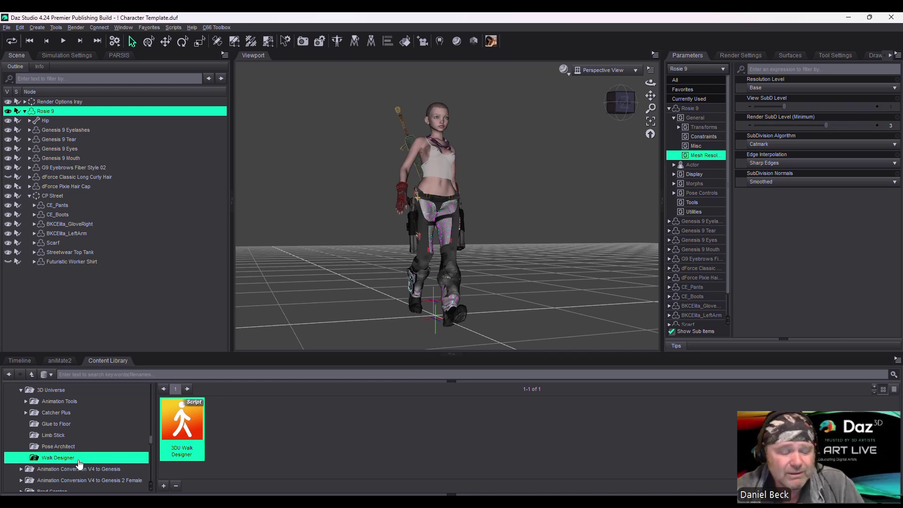
{"action": "scroll", "coordinate": [75, 464], "scroll_direction": "up", "scroll_amount": 2}
{"action": "scroll", "coordinate": [47, 459], "scroll_direction": "up", "scroll_amount": 20}
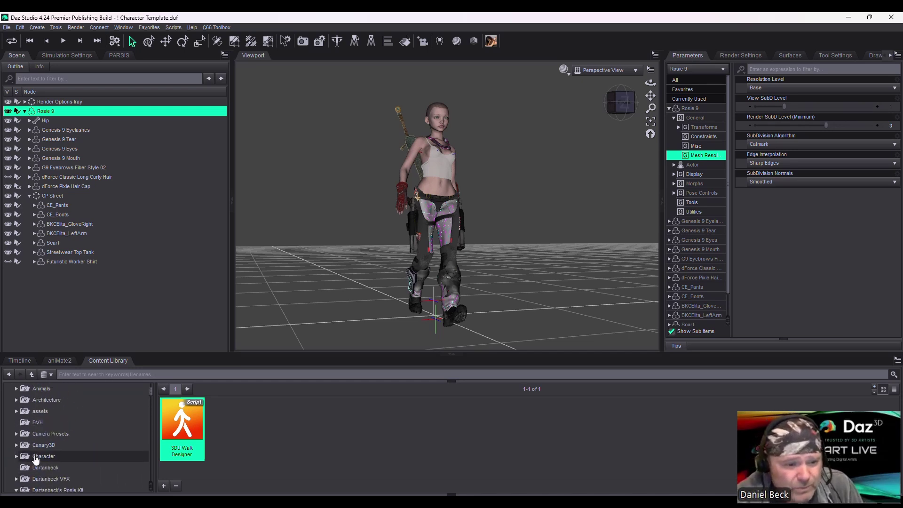
{"action": "scroll", "coordinate": [36, 458], "scroll_direction": "down", "scroll_amount": 15}
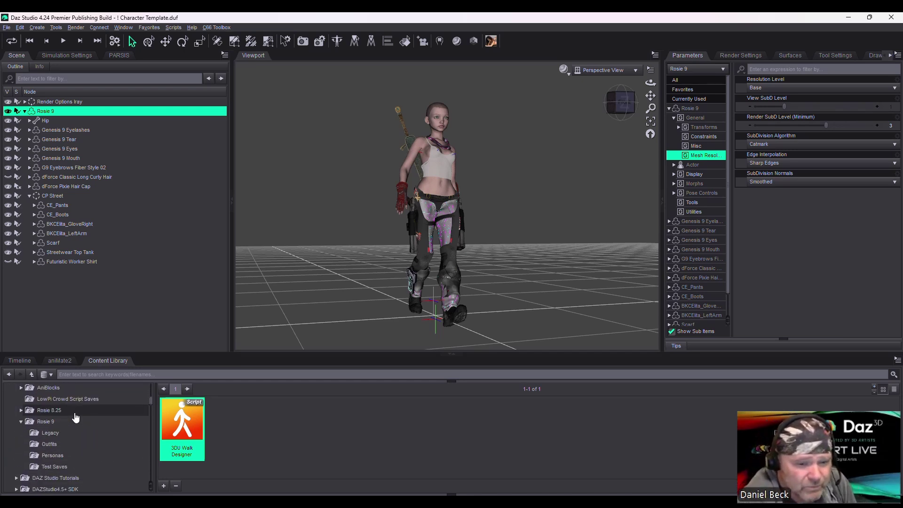
{"action": "left_click", "coordinate": [55, 416]}
{"action": "right_click", "coordinate": [55, 416]}
{"action": "left_click", "coordinate": [103, 299]}
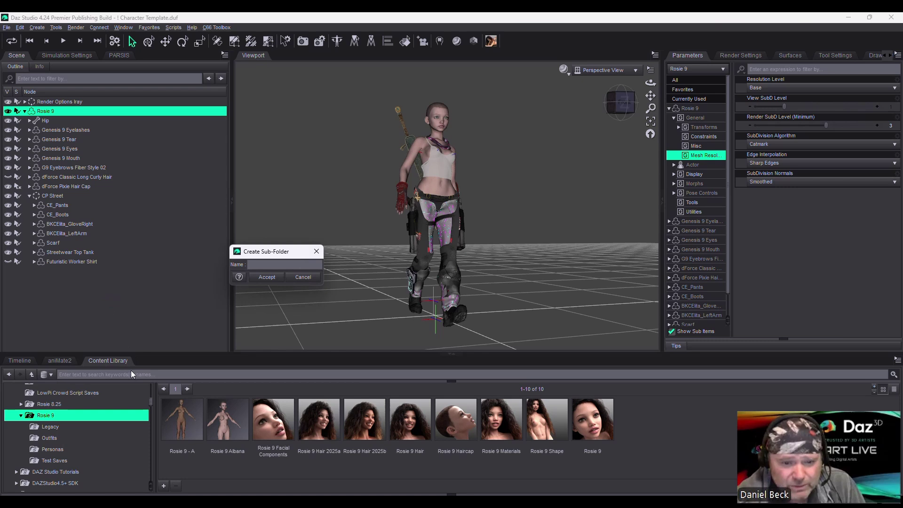
{"action": "type", "text": "Walk"}
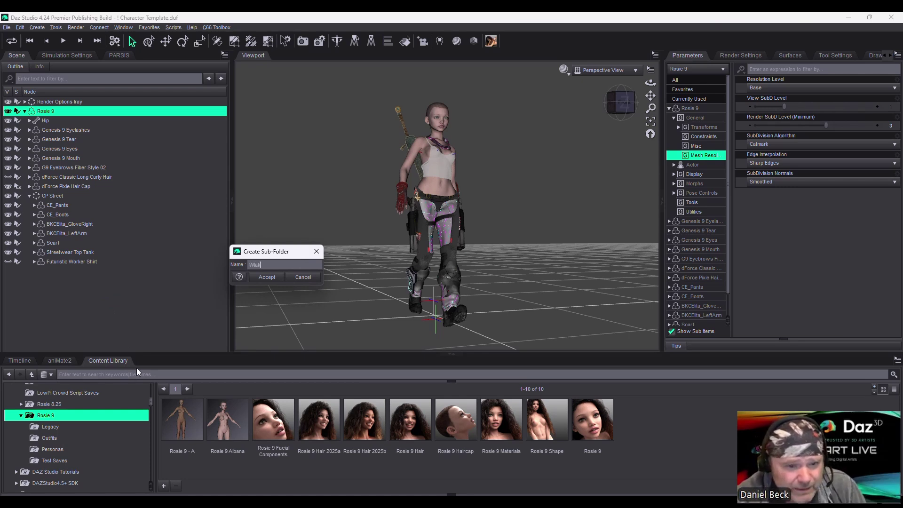
{"action": "type", "text": " Designer"}
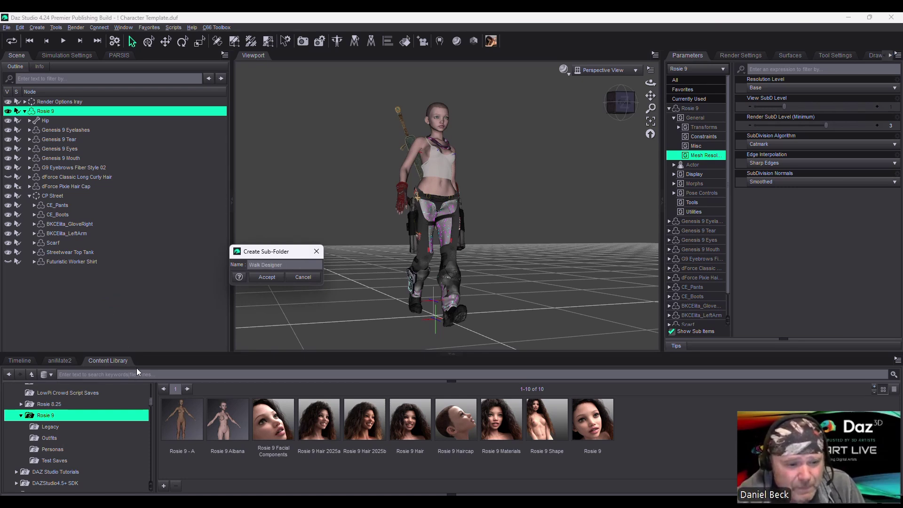
{"action": "key", "text": "Return"}
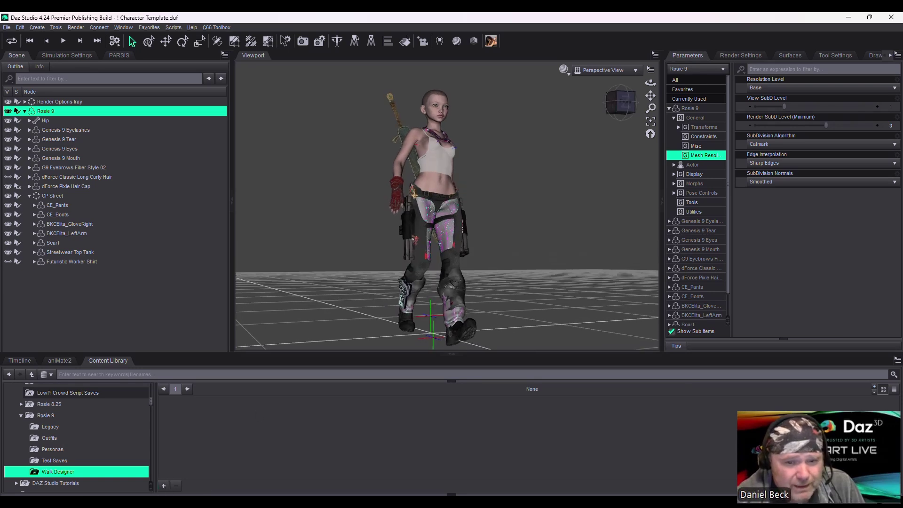
Save the walk as a pose preset named "Cyberpunk Street Tough A" in the Walk Designer folder, using the animated range 0 to 47
{"action": "left_click", "coordinate": [164, 487]}
{"action": "left_click", "coordinate": [207, 361]}
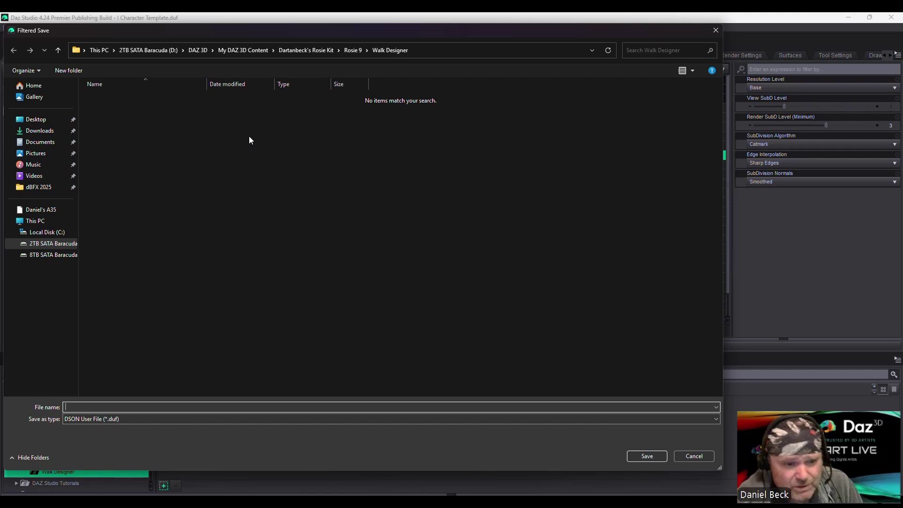
{"action": "type", "text": "Cyberpun"}
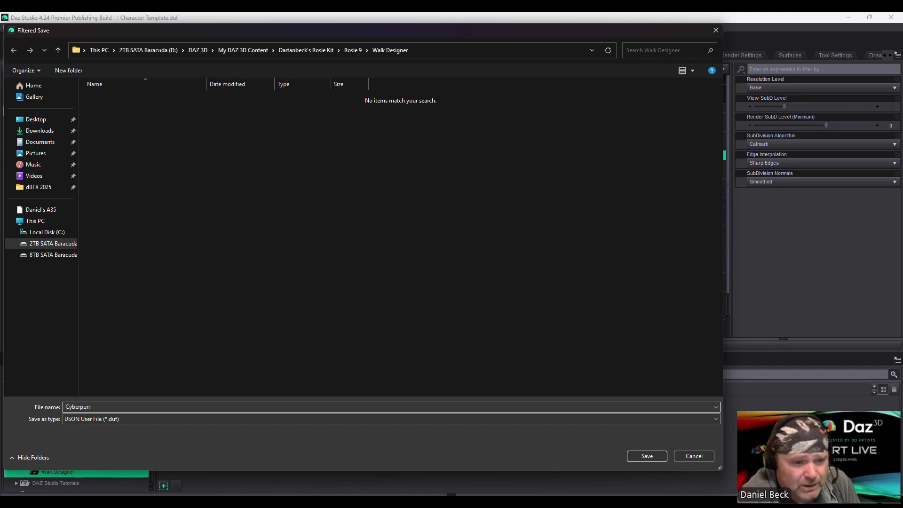
{"action": "type", "text": "k Street"}
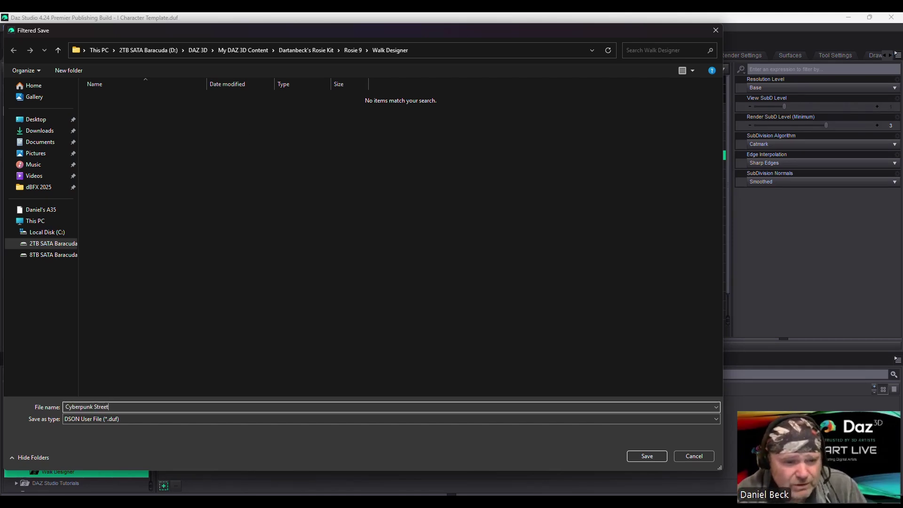
{"action": "type", "text": " Tough A"}
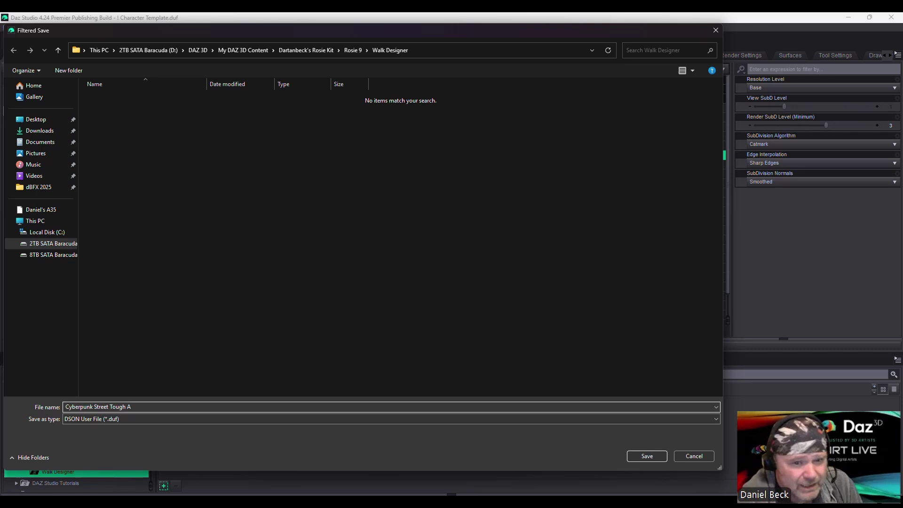
{"action": "key", "text": "Return"}
{"action": "left_click", "coordinate": [260, 203]}
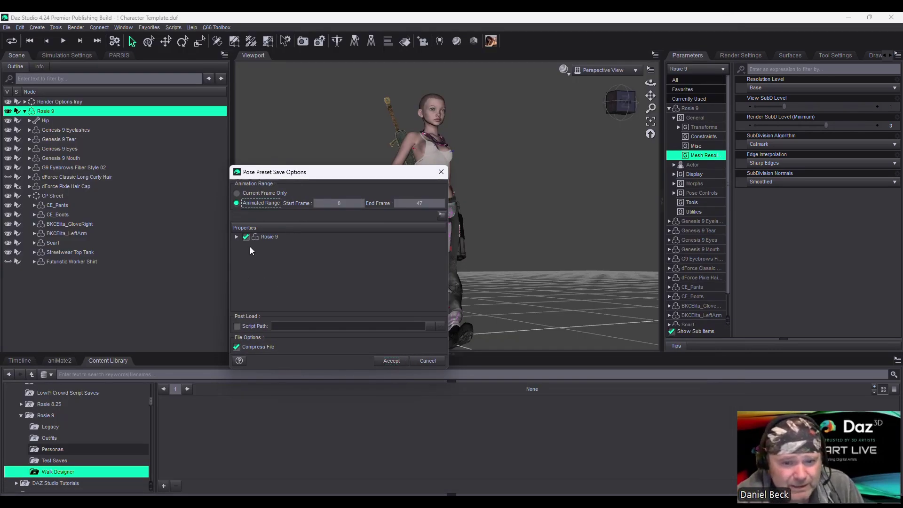
{"action": "left_click", "coordinate": [391, 361]}
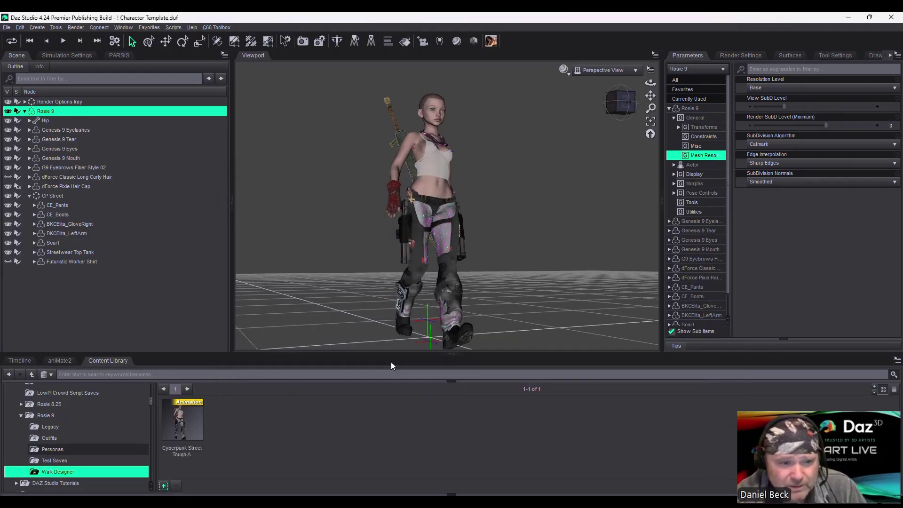
Make the dForce Classic Long Curly Hair visible and view the figure's upper body up close
{"action": "left_click", "coordinate": [8, 177]}
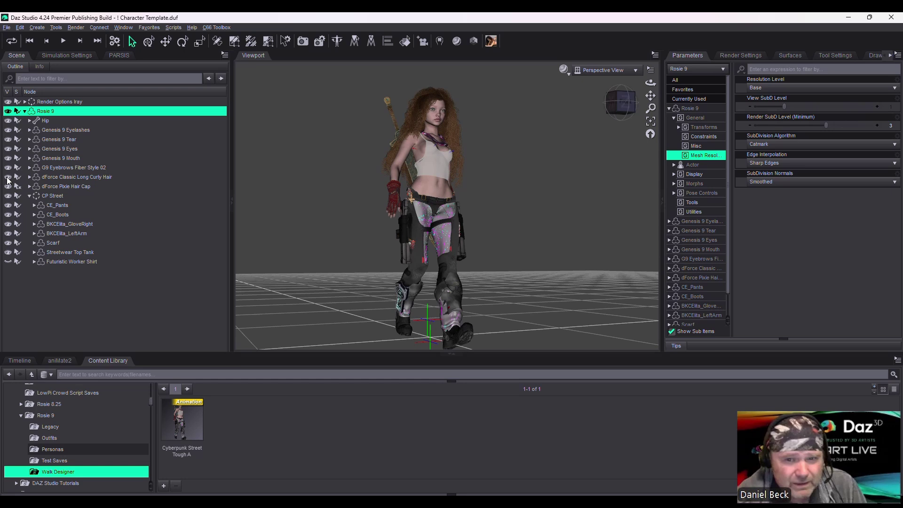
{"action": "middle_click_drag", "start_coordinate": [504, 230], "coordinate": [521, 279]}
{"action": "scroll", "coordinate": [503, 217], "scroll_direction": "up", "scroll_amount": 5}
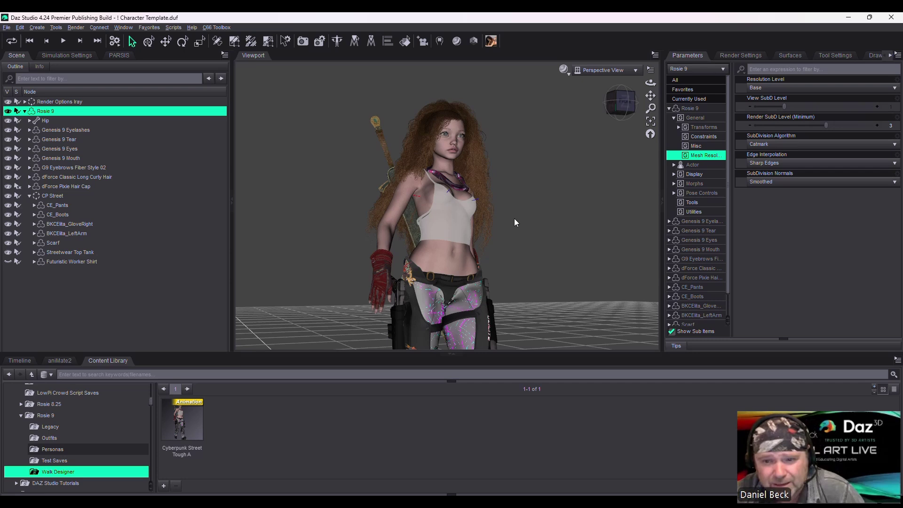
Set the Forearms Twist Both pose control of Rosie 9 to 0.35 at frame 0
{"action": "left_click", "coordinate": [674, 192]}
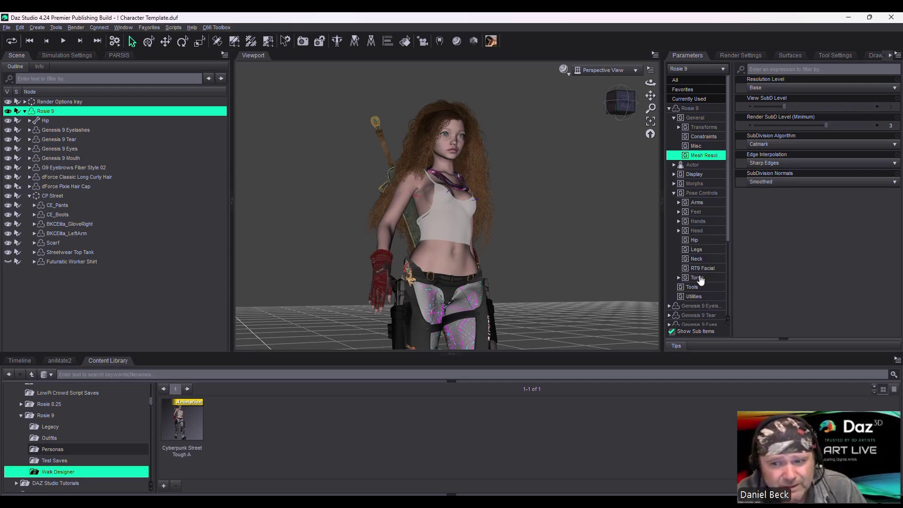
{"action": "left_click", "coordinate": [697, 202]}
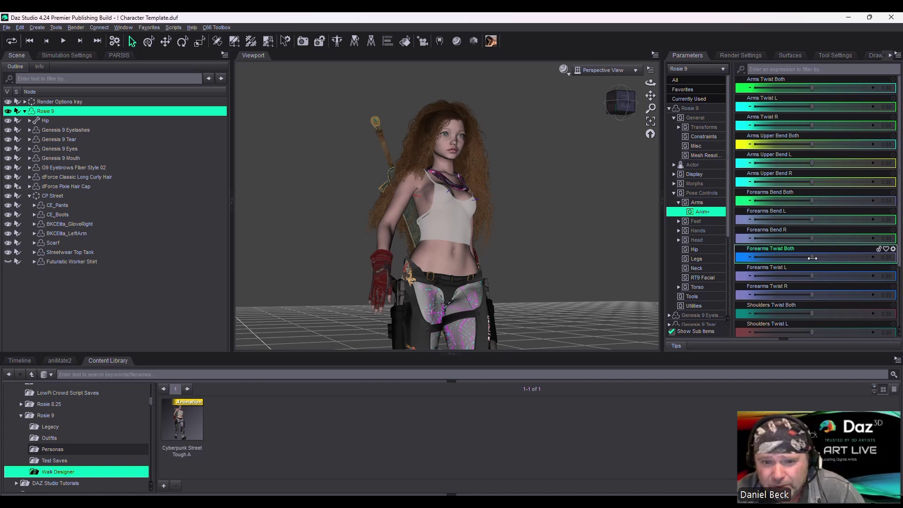
{"action": "left_click_drag", "start_coordinate": [832, 257], "coordinate": [832, 258]}
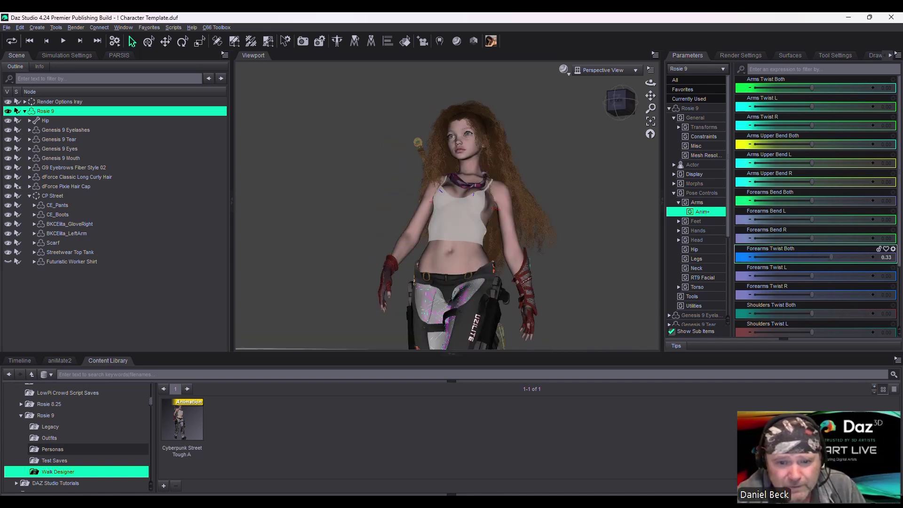
{"action": "mouse_move", "coordinate": [832, 258]}
{"action": "left_mouse_down"}
{"action": "mouse_move", "coordinate": [820, 258]}
{"action": "mouse_move", "coordinate": [832, 260]}
{"action": "left_mouse_up"}
{"action": "middle_click_drag", "start_coordinate": [442, 207], "coordinate": [517, 248]}
Play back the walk with the twisted forearms on the timeline, stop it and return to the first frame
{"action": "left_click", "coordinate": [23, 361]}
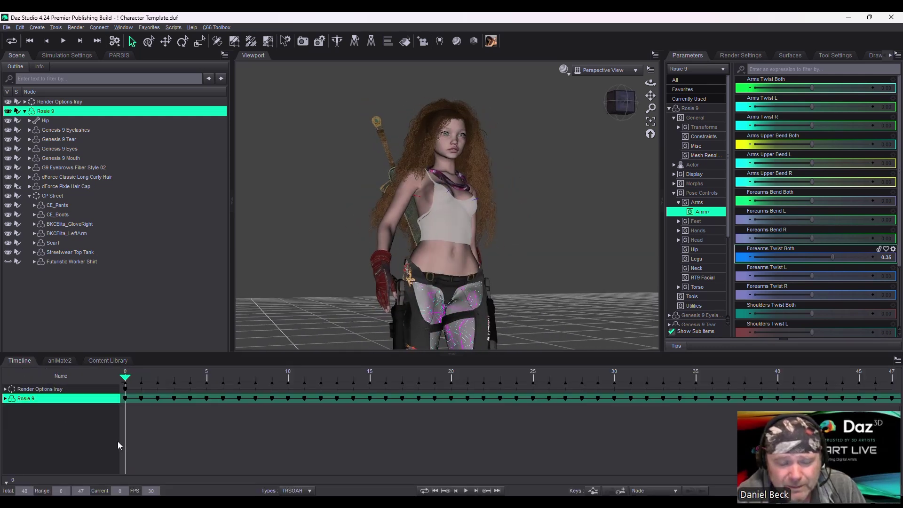
{"action": "left_click", "coordinate": [465, 490]}
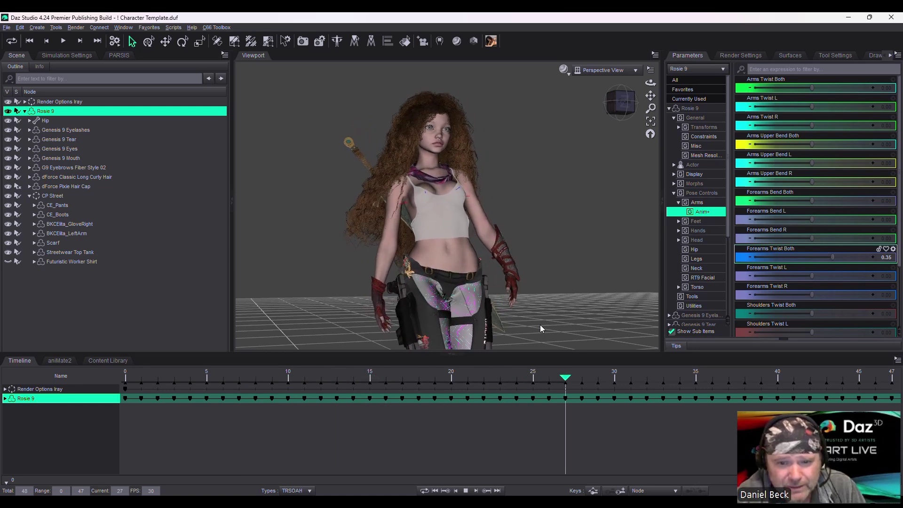
{"action": "left_click", "coordinate": [465, 490]}
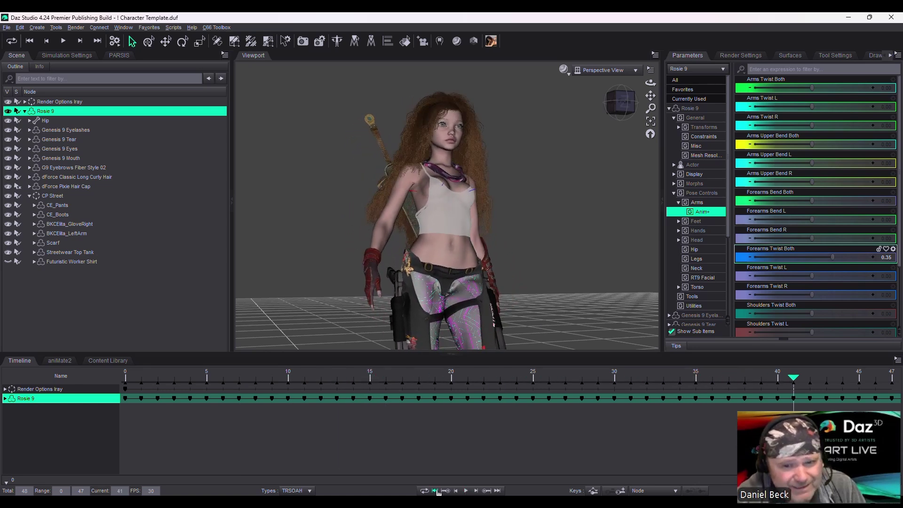
{"action": "left_click", "coordinate": [436, 491]}
Save Rosie 9's adjusted walk as a pose preset again, replacing the existing "Cyberpunk Street Tough A" file
{"action": "left_click", "coordinate": [675, 193]}
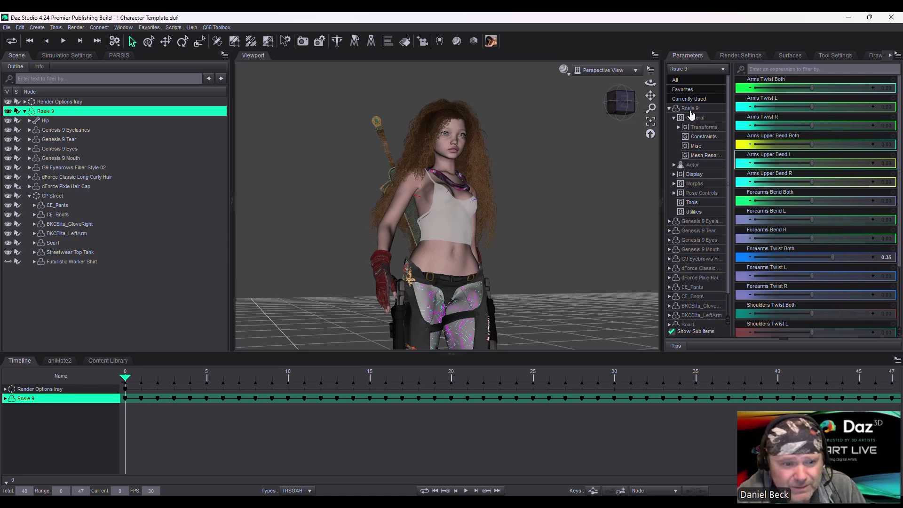
{"action": "left_click", "coordinate": [690, 110]}
{"action": "left_click", "coordinate": [100, 362]}
{"action": "left_click", "coordinate": [164, 486]}
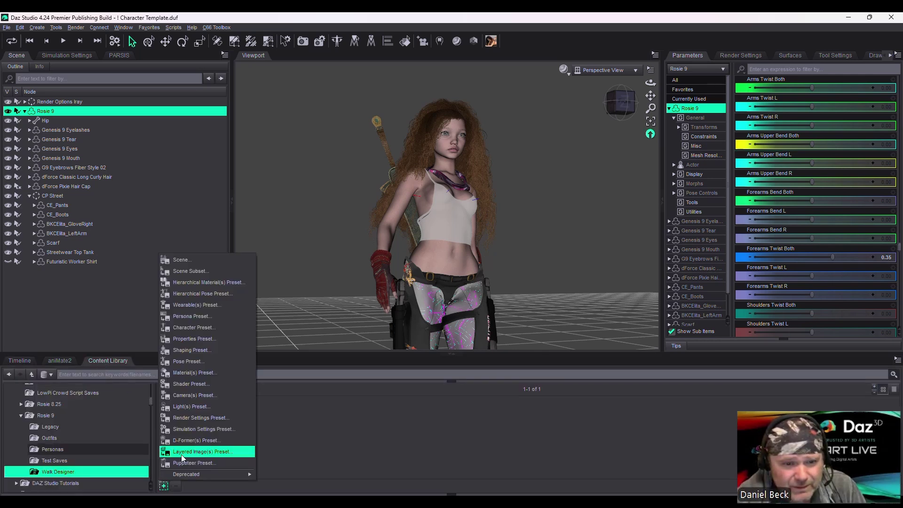
{"action": "left_click", "coordinate": [205, 356]}
{"action": "double_click", "coordinate": [224, 99]}
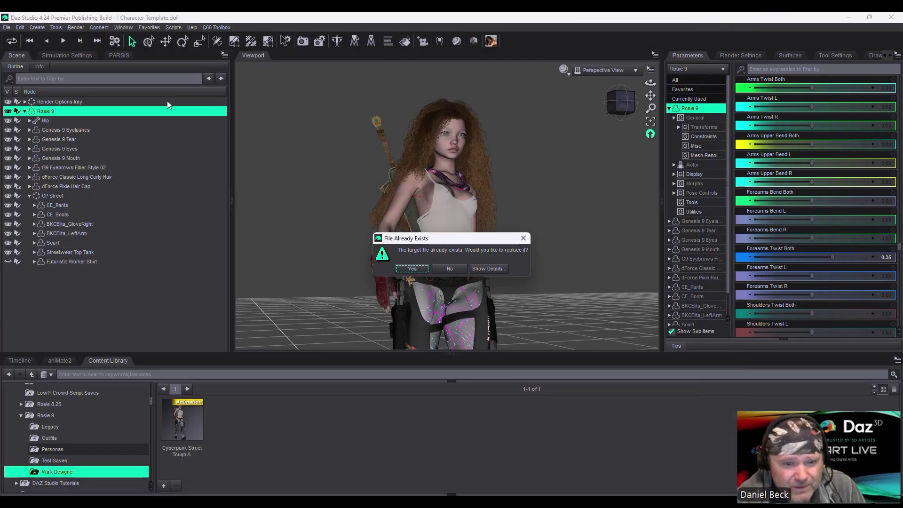
{"action": "left_click", "coordinate": [406, 265]}
{"action": "left_click", "coordinate": [391, 361]}
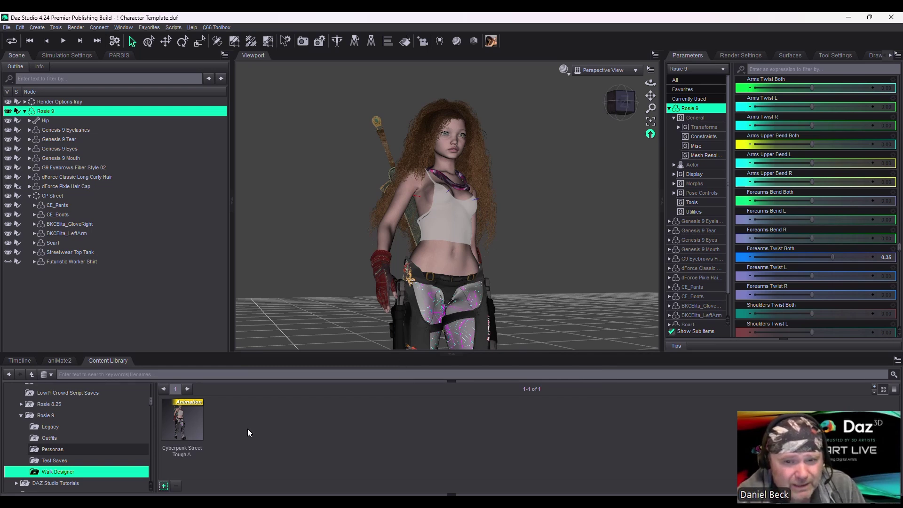
Examine the full figure's walk from several angles while scrubbing the timeline, stopping at frame 24 in a low three-quarter view
{"action": "left_click_drag", "start_coordinate": [651, 83], "coordinate": [650, 77]}
{"action": "middle_click_drag", "start_coordinate": [512, 263], "coordinate": [504, 268]}
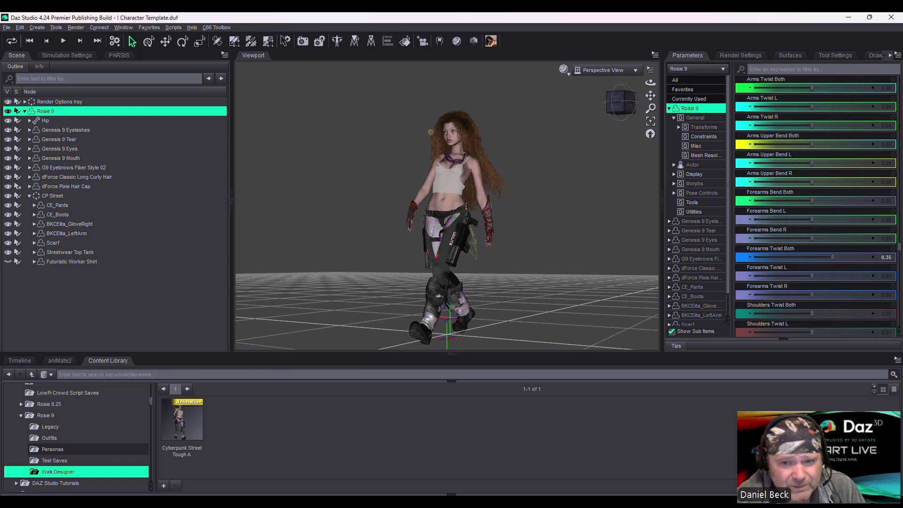
{"action": "left_click", "coordinate": [21, 361]}
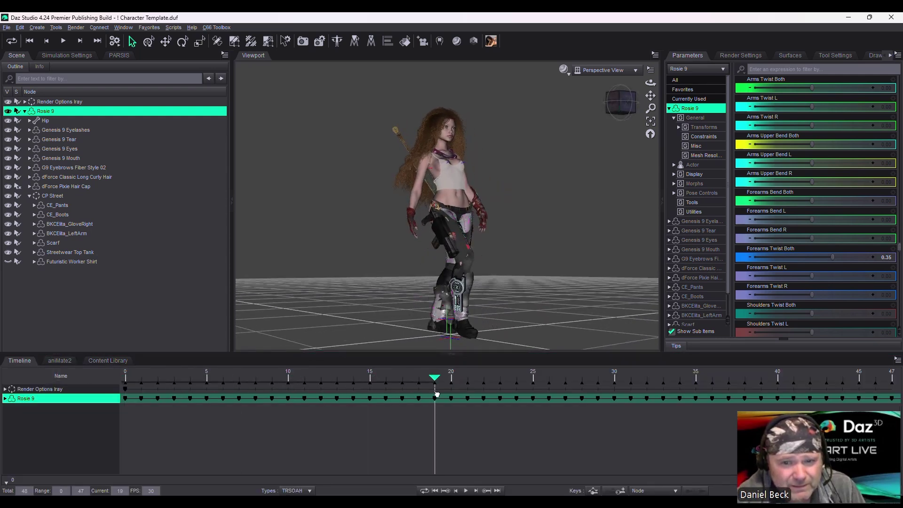
{"action": "mouse_move", "coordinate": [493, 394]}
{"action": "left_mouse_down"}
{"action": "mouse_move", "coordinate": [521, 392]}
{"action": "mouse_move", "coordinate": [505, 392]}
{"action": "left_mouse_up"}
{"action": "middle_click_drag", "start_coordinate": [484, 310], "coordinate": [468, 292]}
{"action": "middle_click_drag", "start_coordinate": [387, 134], "coordinate": [393, 135]}
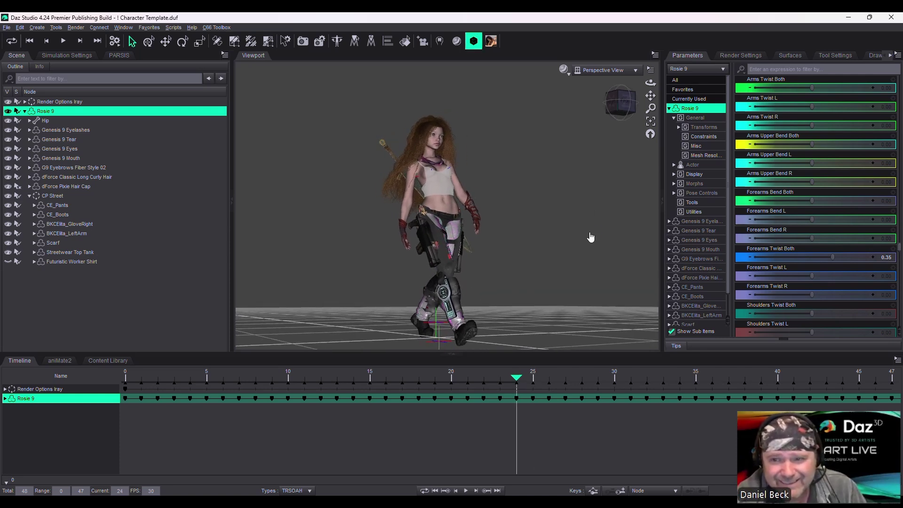
Switch the viewport to the Iray preview, check the Environment render settings, and return to the Walk Designer folder in the Content Library
{"action": "key", "text": "ctrl+0"}
{"action": "left_click", "coordinate": [739, 55]}
{"action": "left_click", "coordinate": [696, 210]}
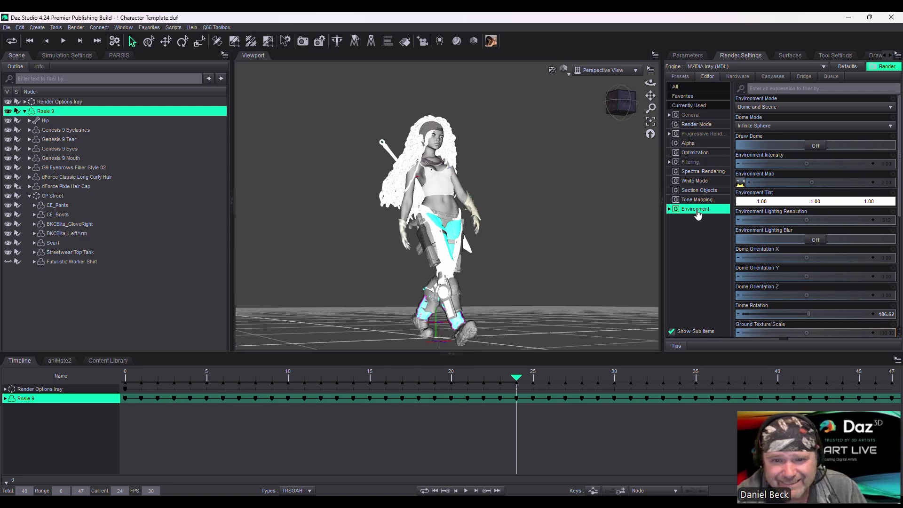
{"action": "left_click", "coordinate": [687, 55]}
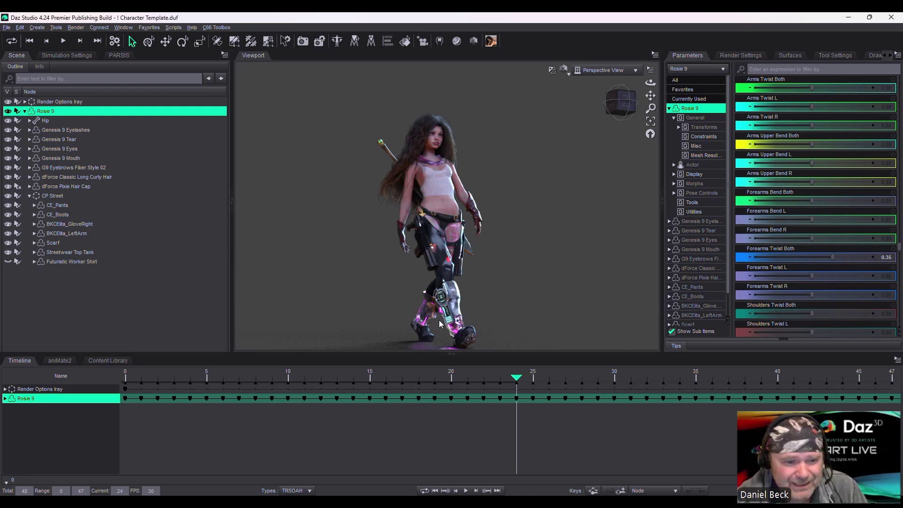
{"action": "left_click", "coordinate": [101, 361]}
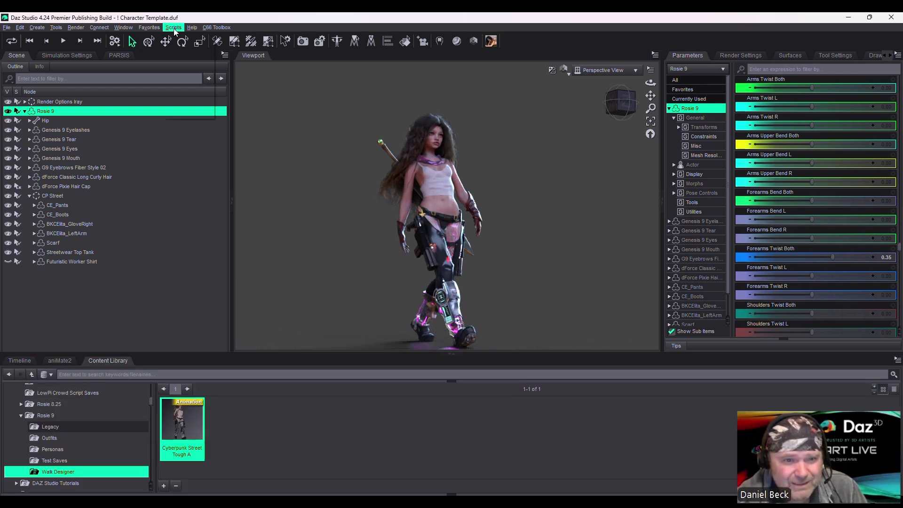
Render a new thumbnail for the Cyberpunk Street Tough A preset with Icon Creator Pro and switch the viewport out of Iray preview
{"action": "mouse_move", "coordinate": [192, 76]}
{"action": "left_click", "coordinate": [221, 79]}
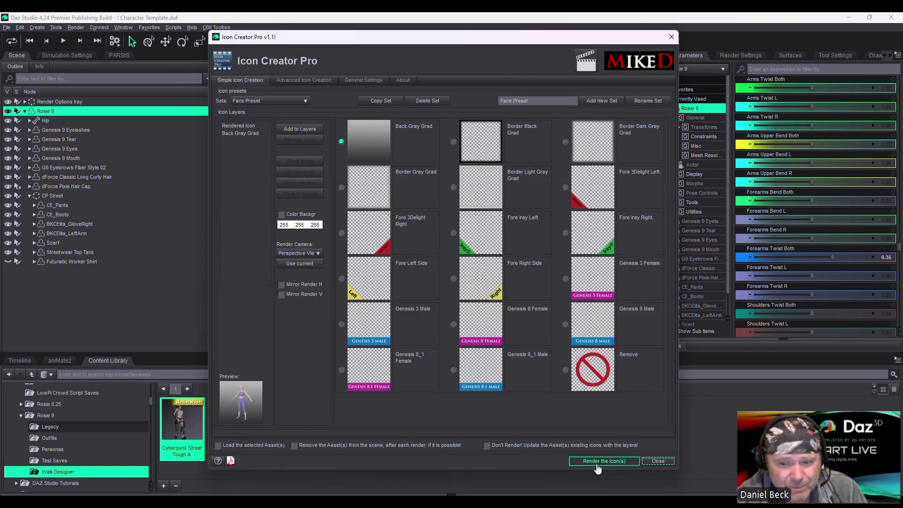
{"action": "left_click", "coordinate": [598, 462]}
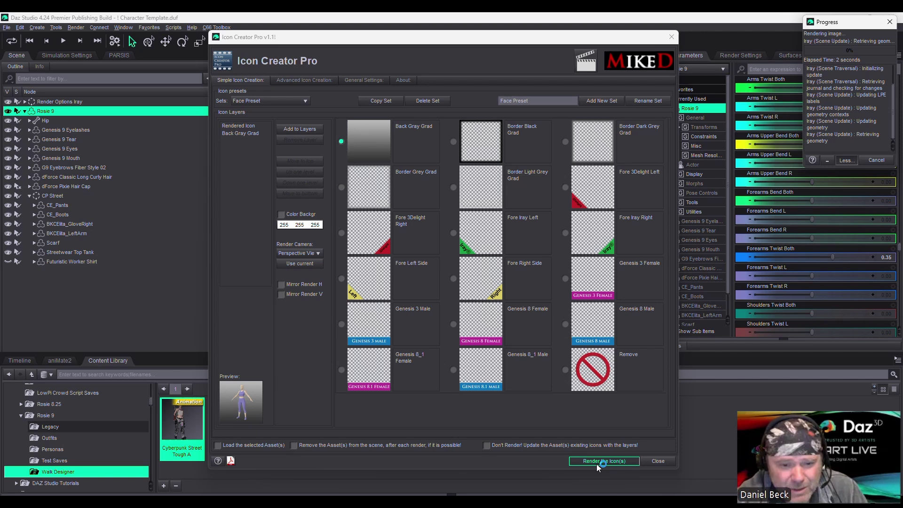
{"action": "left_click", "coordinate": [663, 460]}
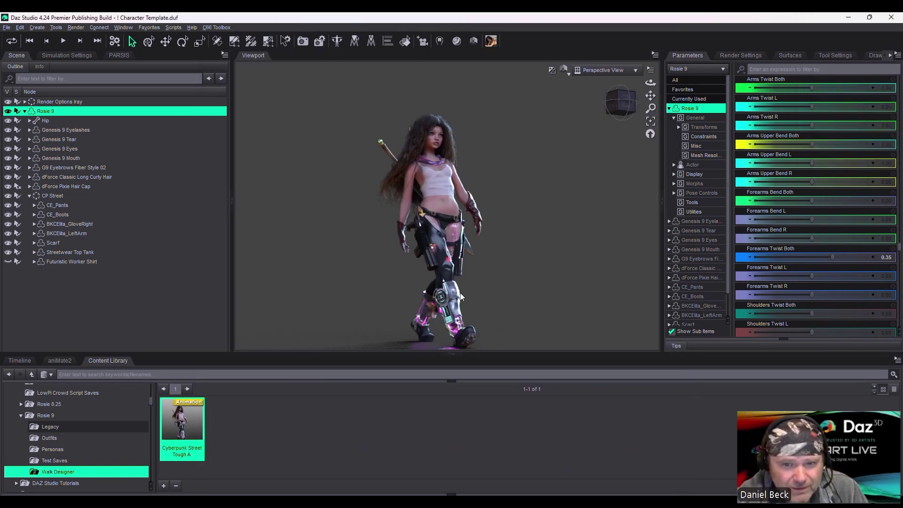
{"action": "left_click", "coordinate": [456, 42]}
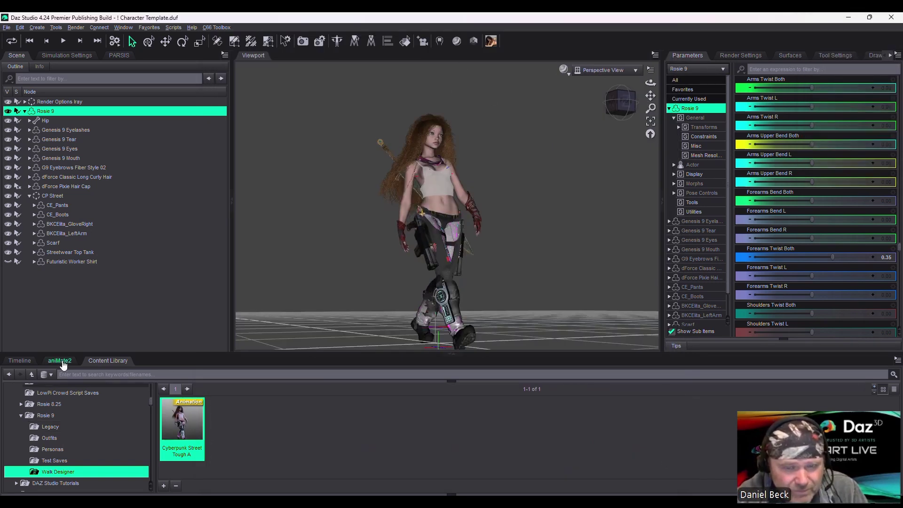
Create an aniBlock from Rosie 9's studio keyframes using Direct Copy, including Translation and Rotation but not Morphs/Values
{"action": "left_click", "coordinate": [63, 363]}
{"action": "right_click", "coordinate": [89, 421]}
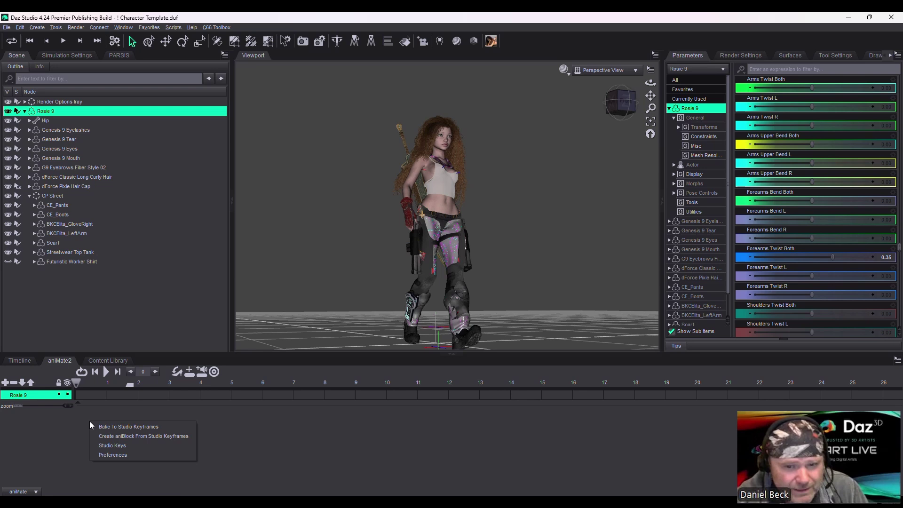
{"action": "left_click", "coordinate": [141, 436]}
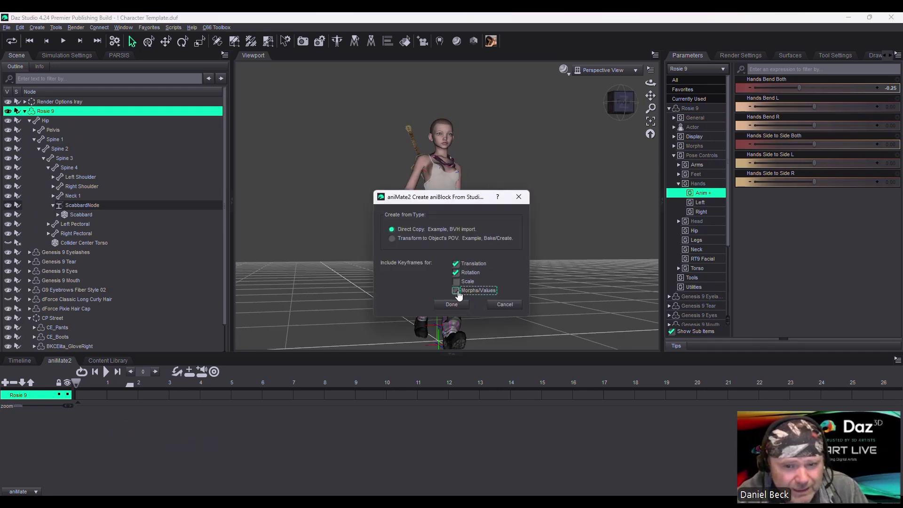
{"action": "left_click", "coordinate": [460, 306]}
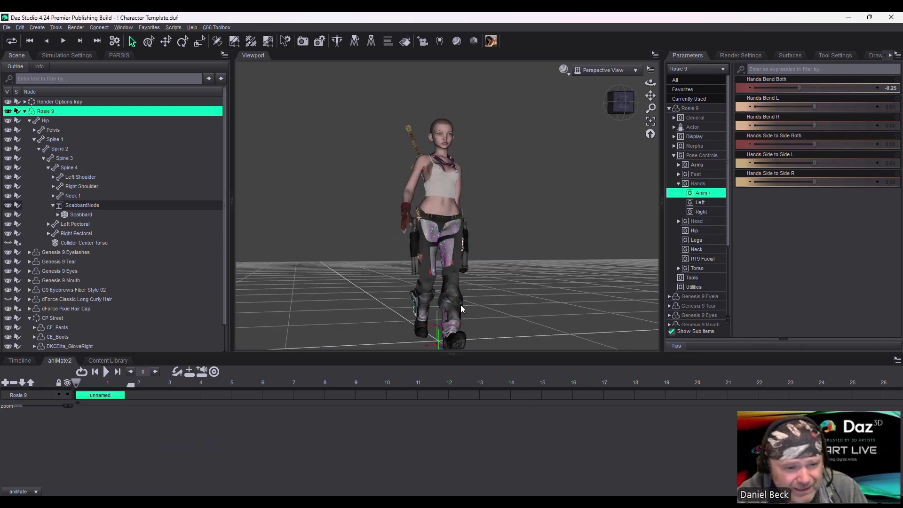
Extend the walk aniBlock to repeat for four cycles, about 6.4 seconds, and play it back on the timeline
{"action": "left_click", "coordinate": [108, 398]}
{"action": "left_click_drag", "start_coordinate": [127, 397], "coordinate": [275, 400]}
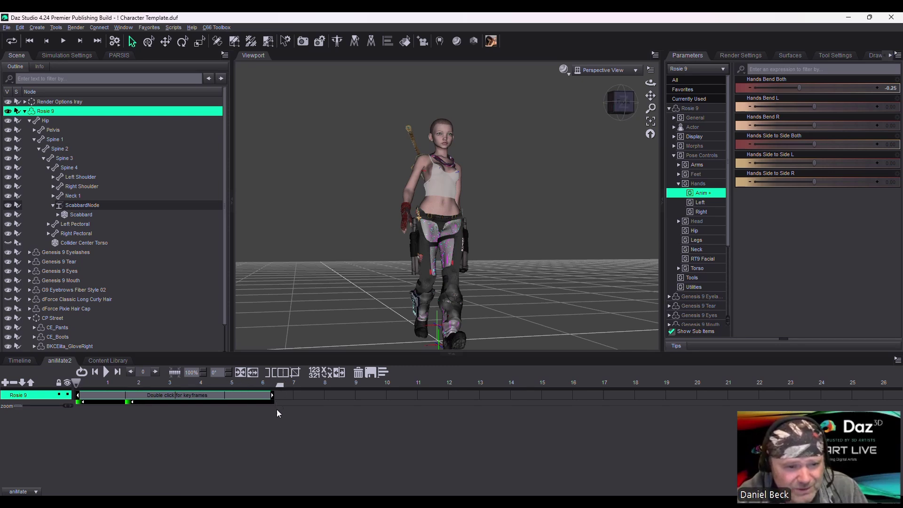
{"action": "left_click", "coordinate": [105, 371]}
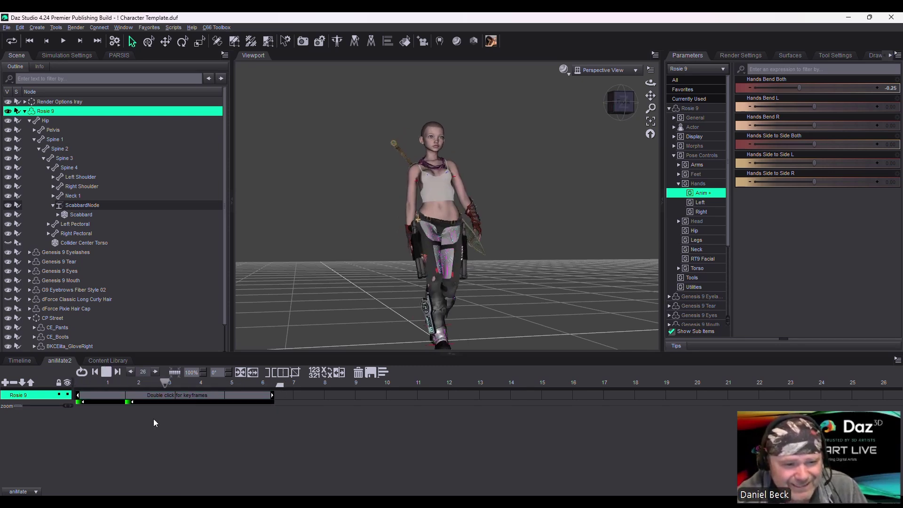
{"action": "left_click", "coordinate": [19, 361]}
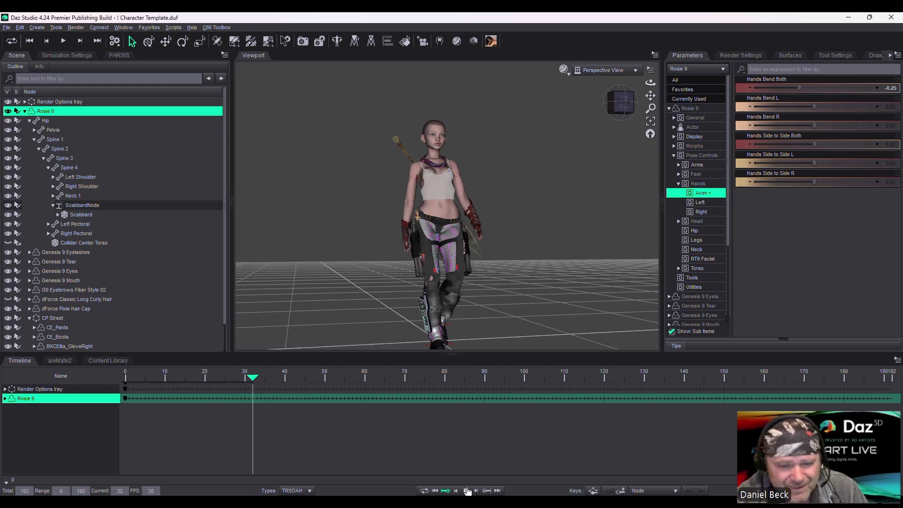
{"action": "left_click", "coordinate": [435, 490]}
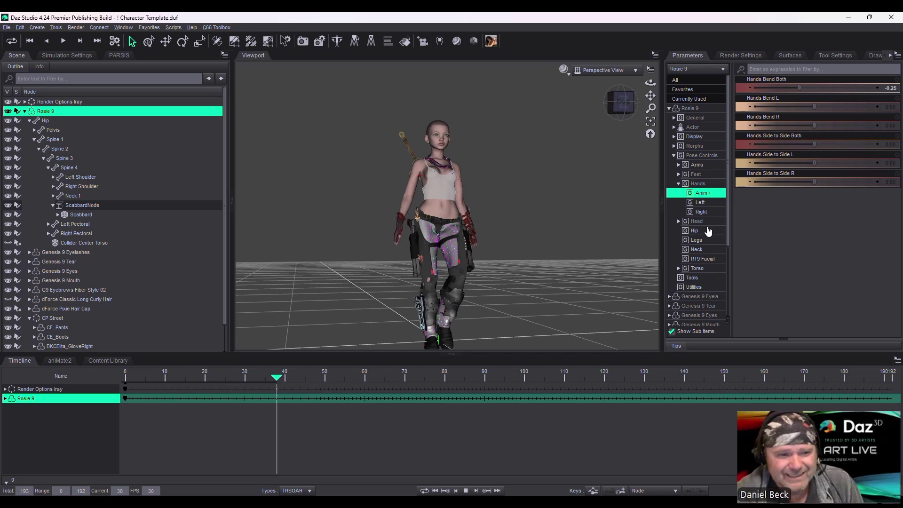
Review Rosie 9's Arms pose controls while the walk plays, stop playback and return to the first frame
{"action": "left_click", "coordinate": [678, 183]}
{"action": "left_click", "coordinate": [679, 166]}
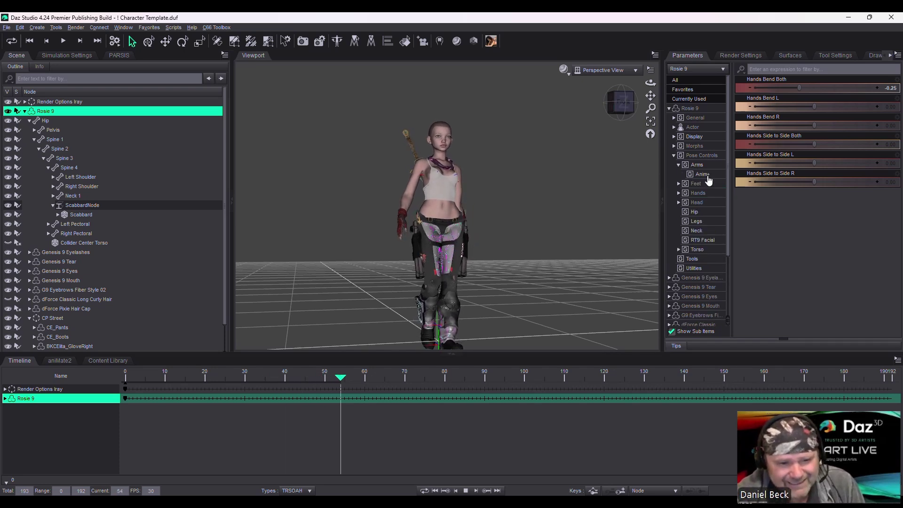
{"action": "left_click", "coordinate": [697, 166]}
{"action": "scroll", "coordinate": [861, 292], "scroll_direction": "down", "scroll_amount": 1}
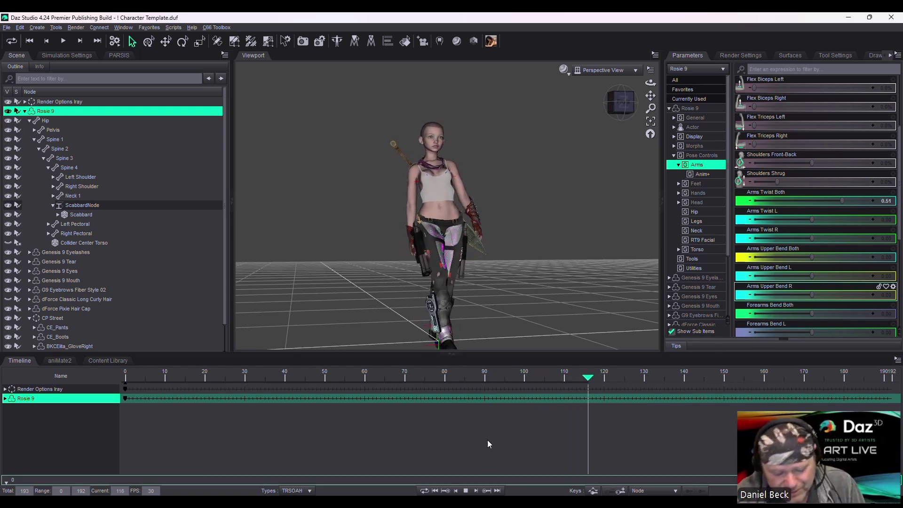
{"action": "left_click", "coordinate": [465, 491]}
{"action": "left_click", "coordinate": [436, 491]}
Bake the extended aniBlock to studio keyframes on Rosie 9
{"action": "left_click", "coordinate": [60, 360]}
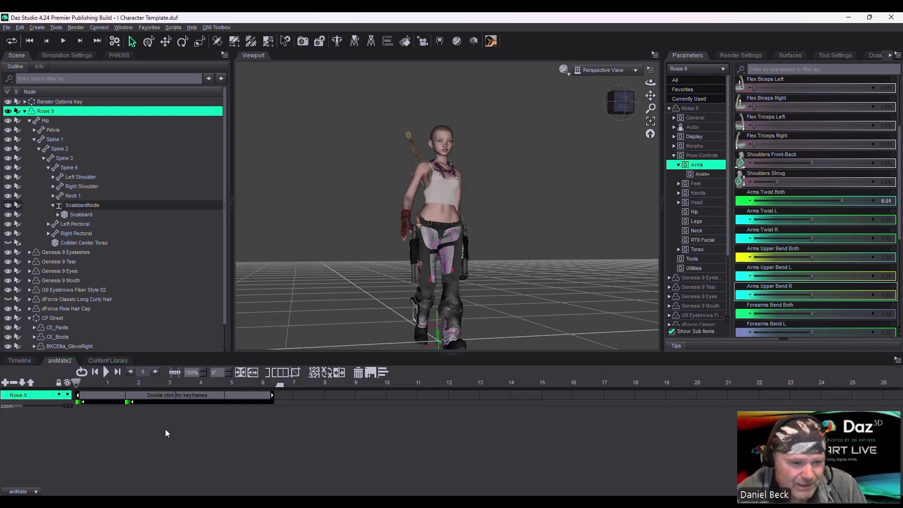
{"action": "right_click", "coordinate": [164, 427]}
{"action": "left_click", "coordinate": [179, 431]}
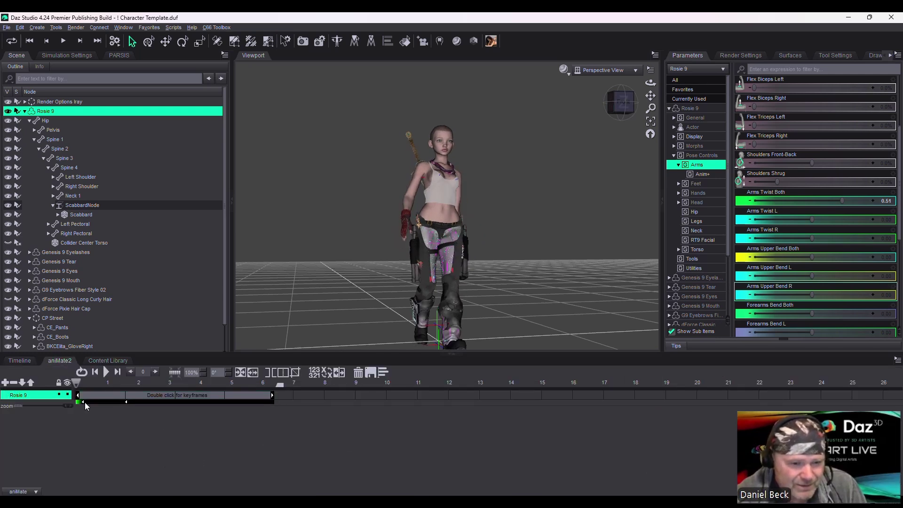
{"action": "left_click", "coordinate": [265, 373]}
{"action": "left_click", "coordinate": [433, 276]}
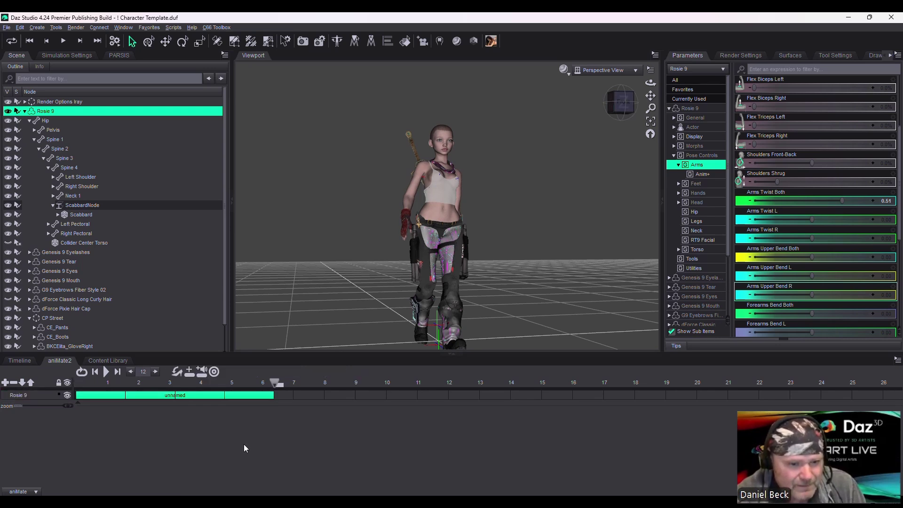
Expand Rosie 9's Properties in the timeline and delete all their keyframes after frame 0, keeping the Hip keyframes
{"action": "left_click", "coordinate": [19, 360]}
{"action": "left_click", "coordinate": [5, 399]}
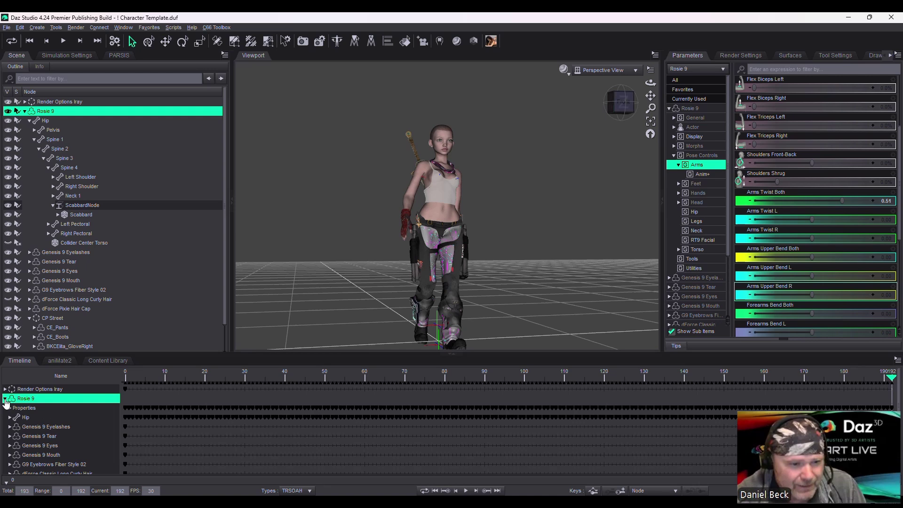
{"action": "left_click", "coordinate": [10, 408]}
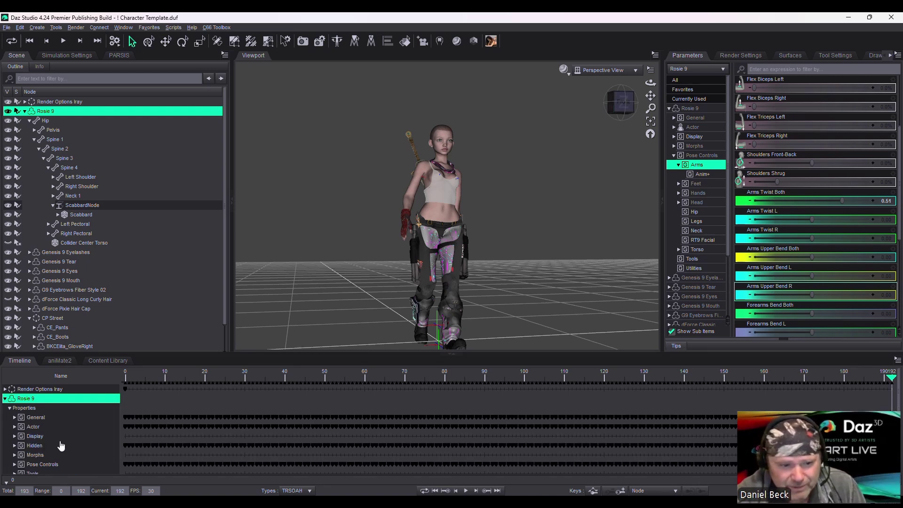
{"action": "scroll", "coordinate": [61, 445], "scroll_direction": "down", "scroll_amount": 1}
{"action": "scroll", "coordinate": [61, 445], "scroll_direction": "up", "scroll_amount": 1}
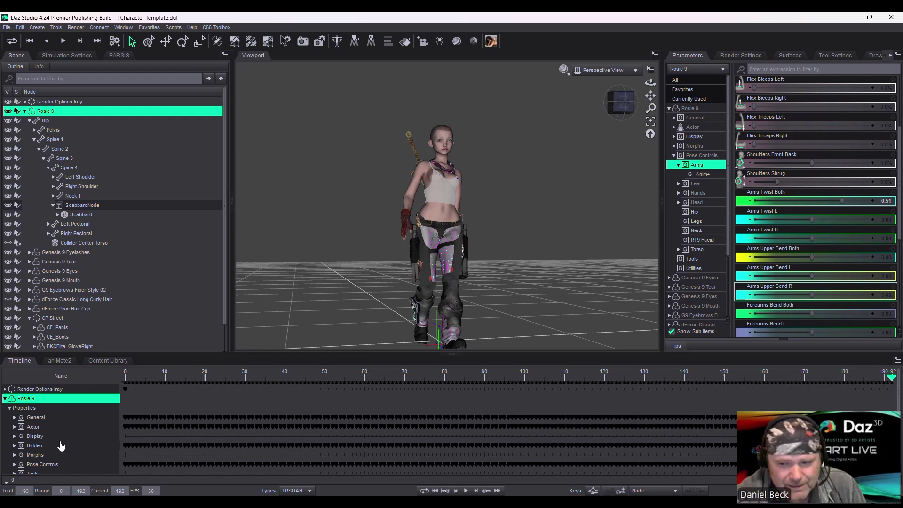
{"action": "left_click_drag", "start_coordinate": [896, 407], "coordinate": [127, 466]}
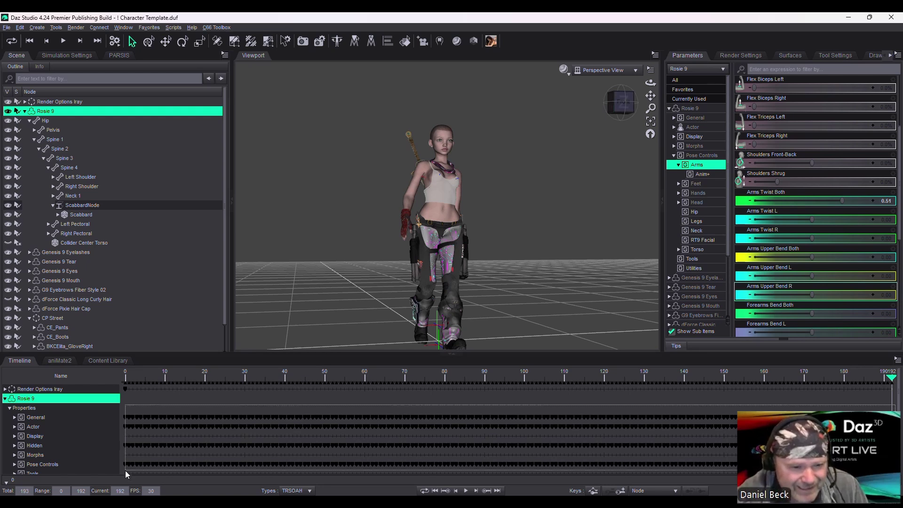
{"action": "left_click_drag", "start_coordinate": [126, 470], "coordinate": [125, 470]}
{"action": "scroll", "coordinate": [33, 453], "scroll_direction": "down", "scroll_amount": 1}
{"action": "scroll", "coordinate": [69, 452], "scroll_direction": "down", "scroll_amount": 2}
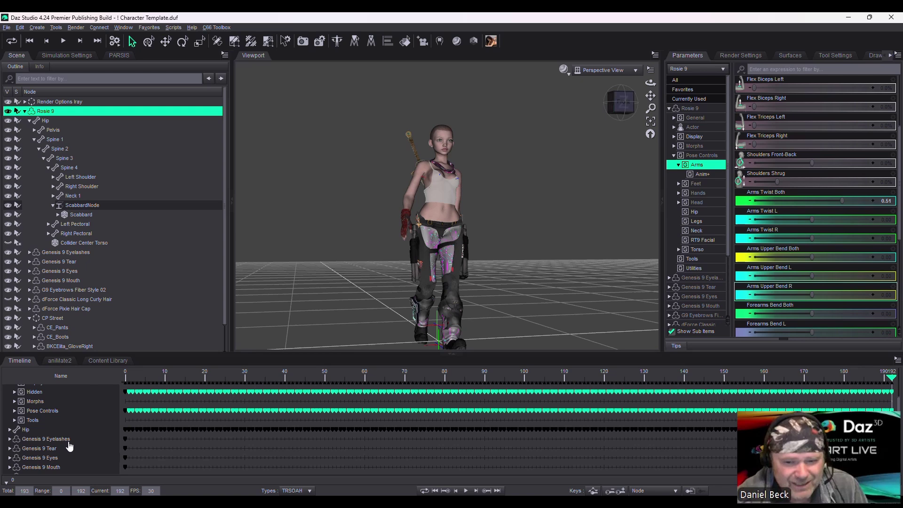
{"action": "scroll", "coordinate": [68, 444], "scroll_direction": "up", "scroll_amount": 2}
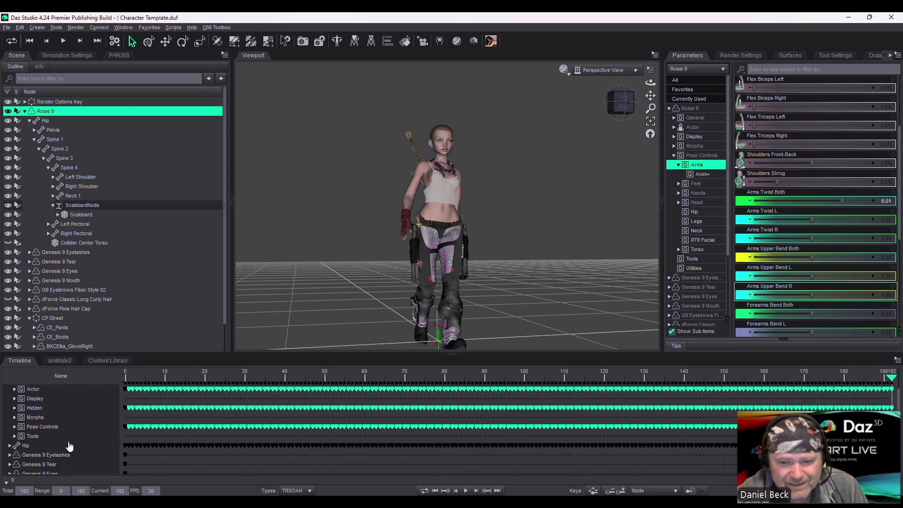
{"action": "left_click", "coordinate": [614, 492]}
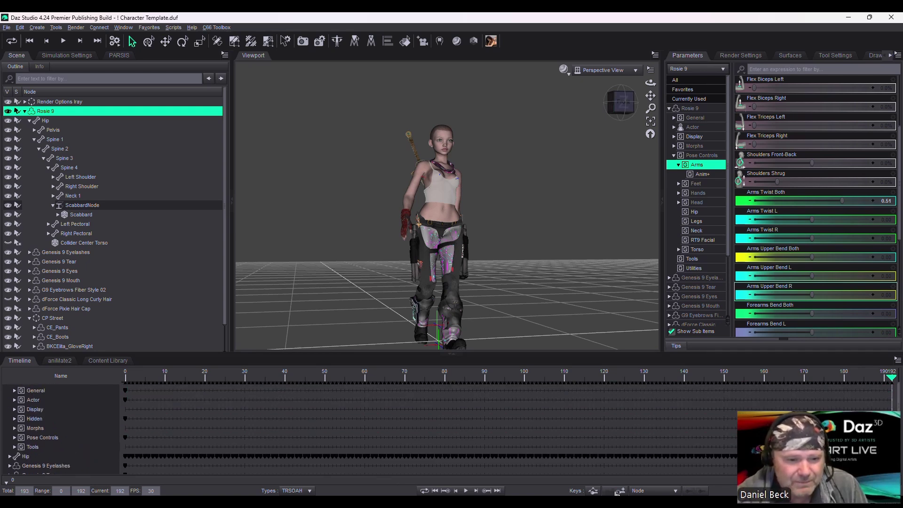
Play the cleaned-up walk from the first frame on the timeline and stop it
{"action": "left_click", "coordinate": [435, 490]}
{"action": "left_click", "coordinate": [465, 491]}
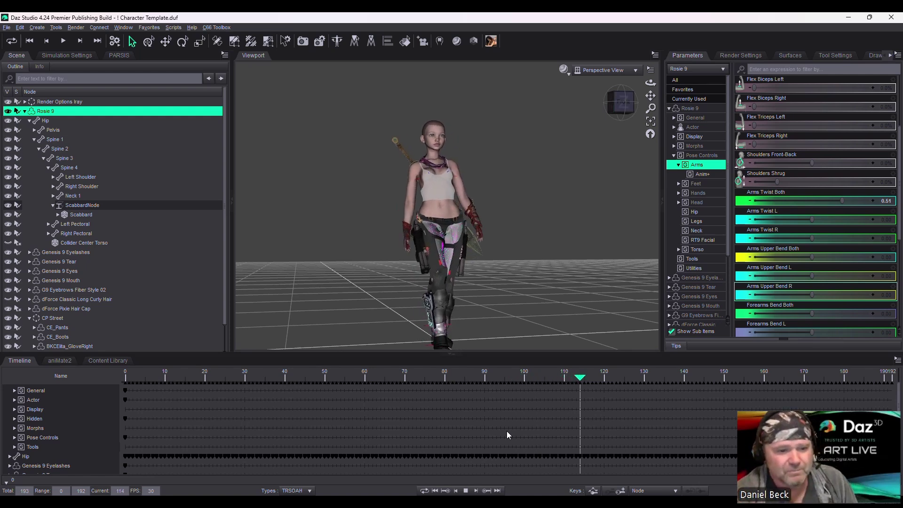
{"action": "left_click", "coordinate": [466, 490]}
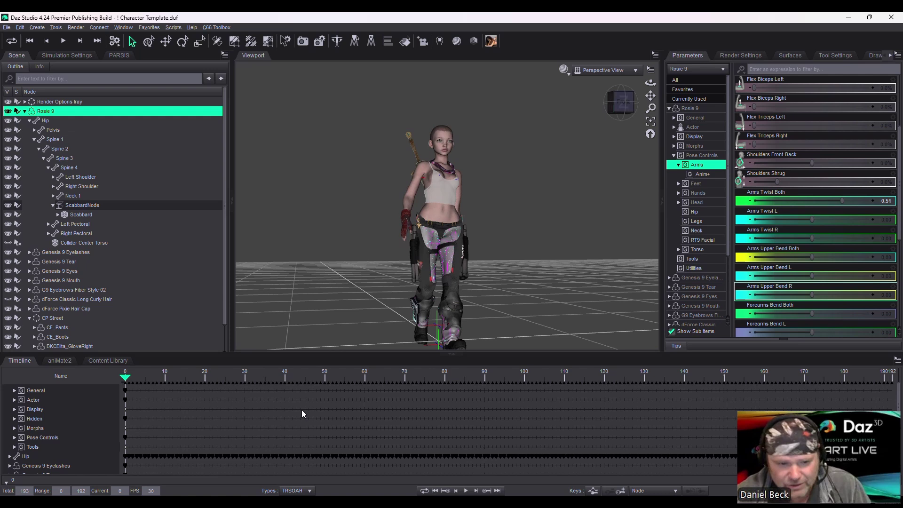
Create a replacement aniBlock from the cleaned studio keyframes with Transform to Object's POV, including only Translation and Rotation
{"action": "left_click", "coordinate": [59, 360]}
{"action": "right_click", "coordinate": [163, 415]}
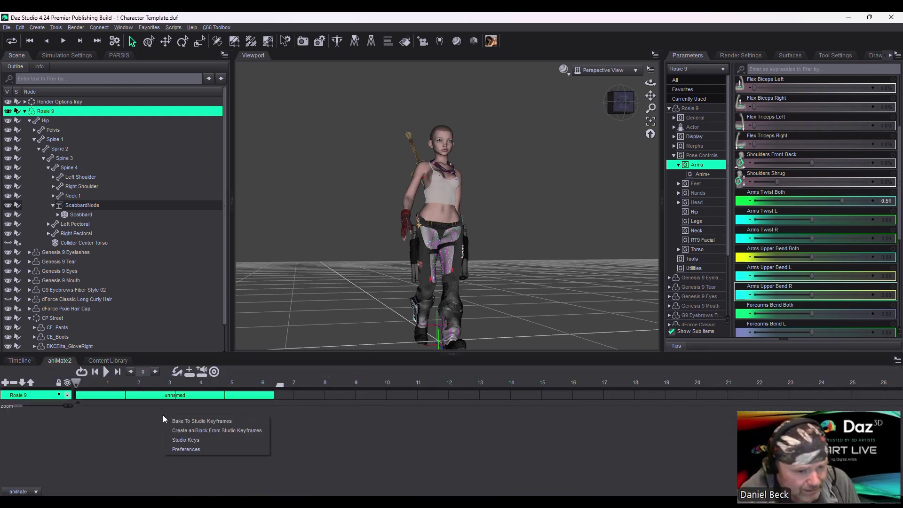
{"action": "left_click", "coordinate": [180, 430]}
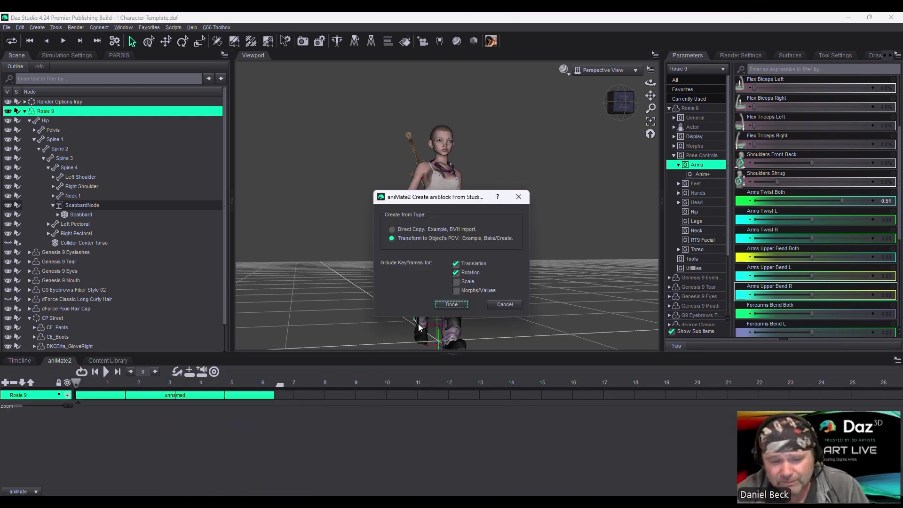
{"action": "key", "text": "Return"}
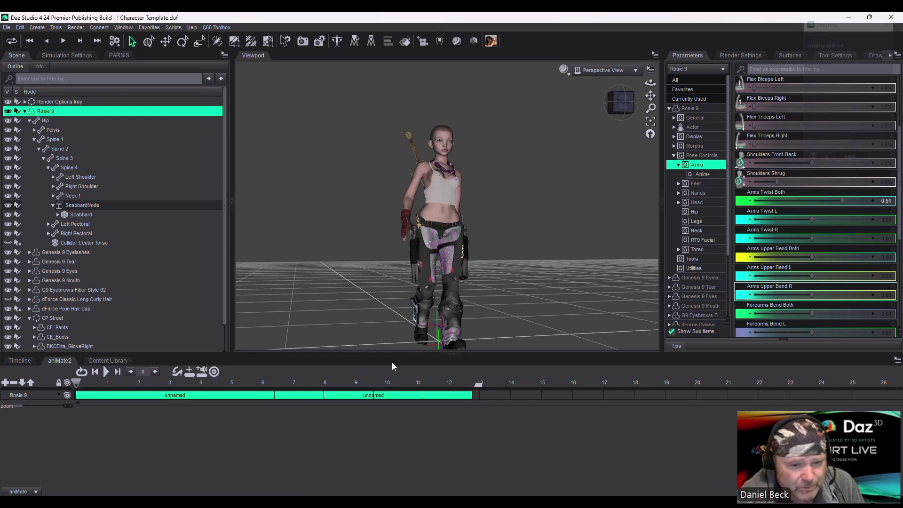
Play back the new aniBlock's walk, check it on the timeline and stop playback
{"action": "left_click", "coordinate": [106, 371]}
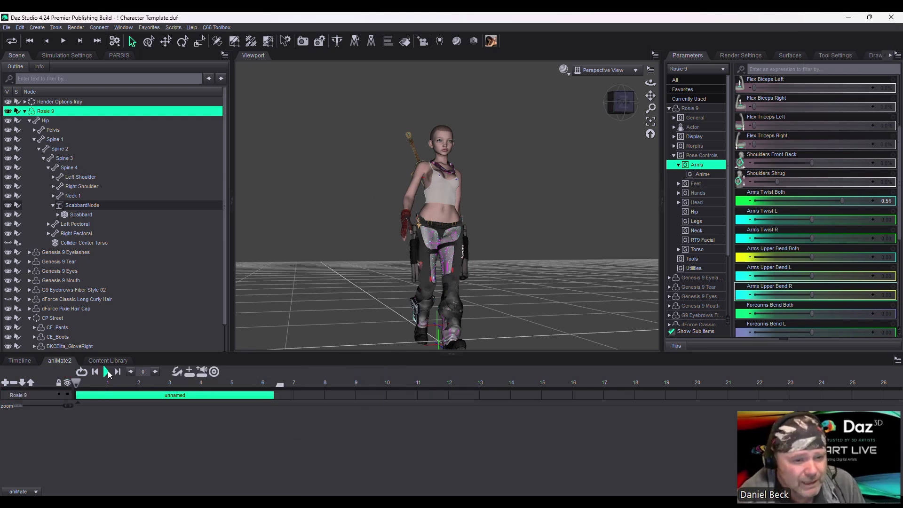
{"action": "left_click", "coordinate": [19, 360]}
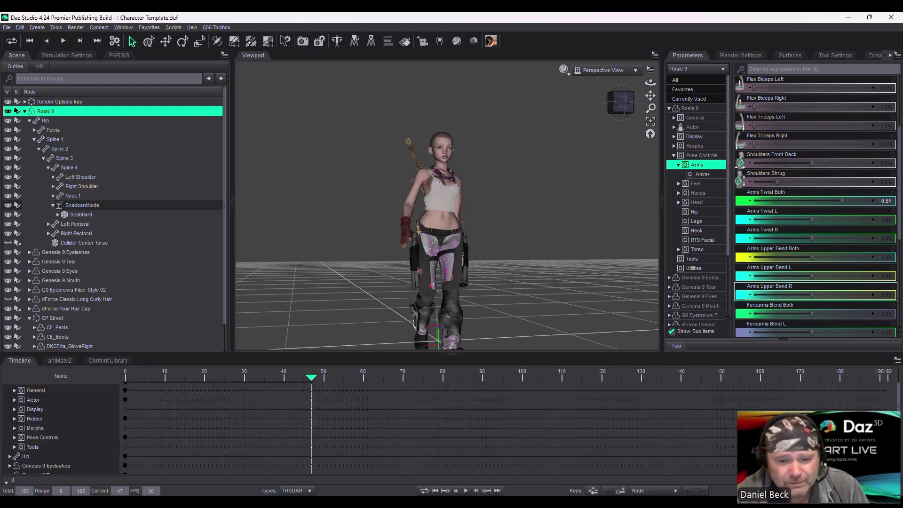
{"action": "left_click", "coordinate": [465, 491]}
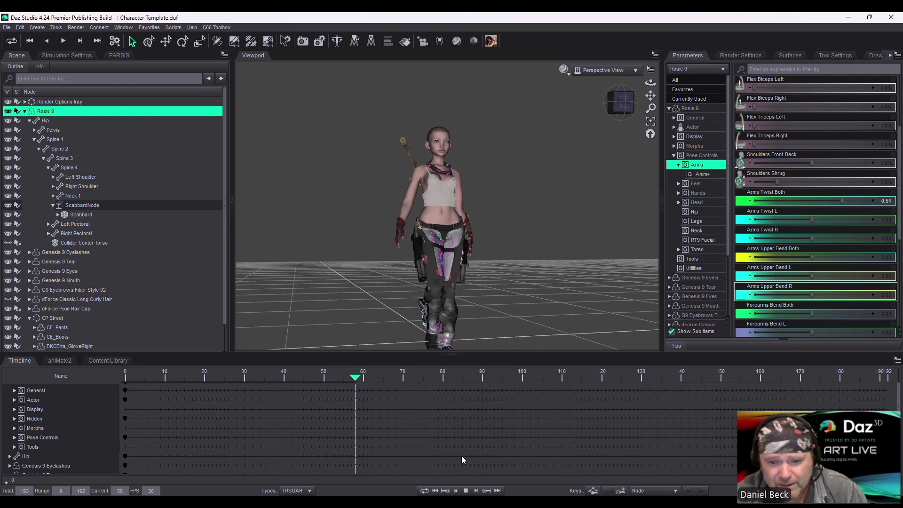
{"action": "left_click", "coordinate": [466, 491]}
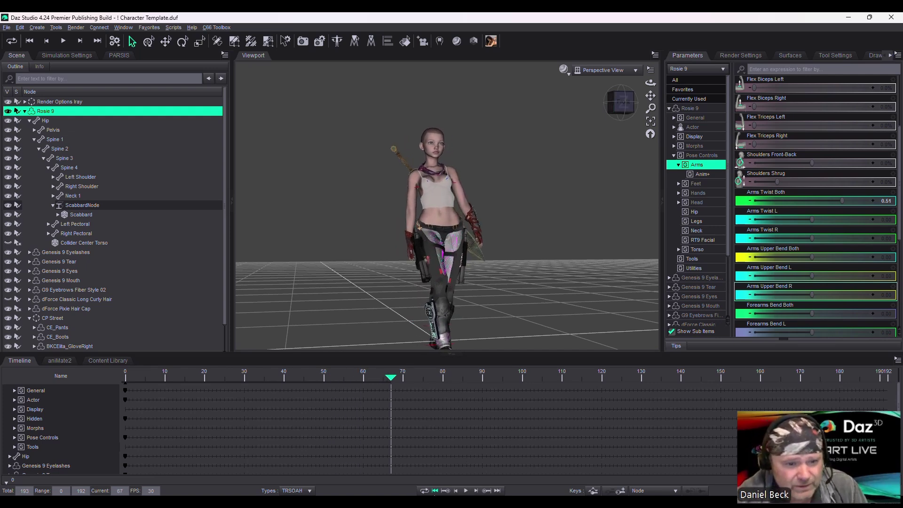
Save the aniBlock as "Cyberpunk Street Tough A.gfa" in the Genesis 9 Walk Designer folder, replacing the existing file
{"action": "left_click", "coordinate": [107, 360]}
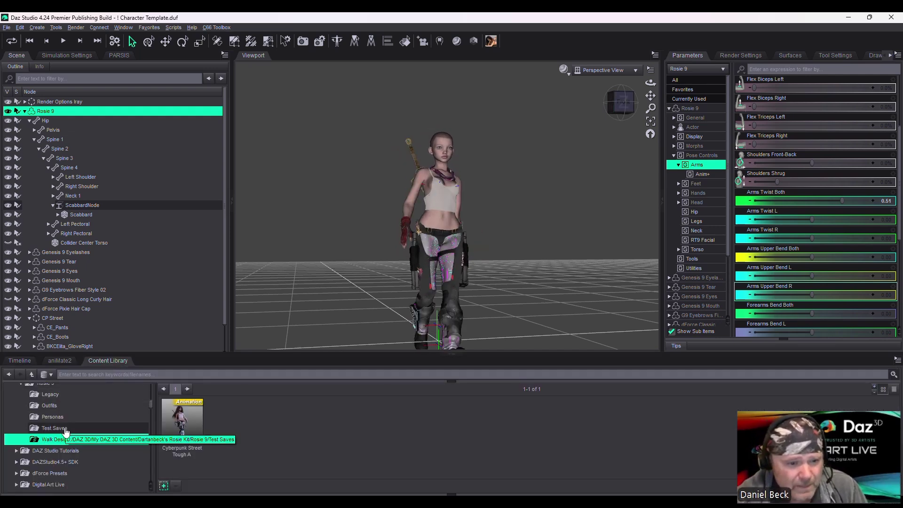
{"action": "left_click", "coordinate": [64, 363]}
{"action": "right_click", "coordinate": [115, 395]}
{"action": "left_click", "coordinate": [137, 411]}
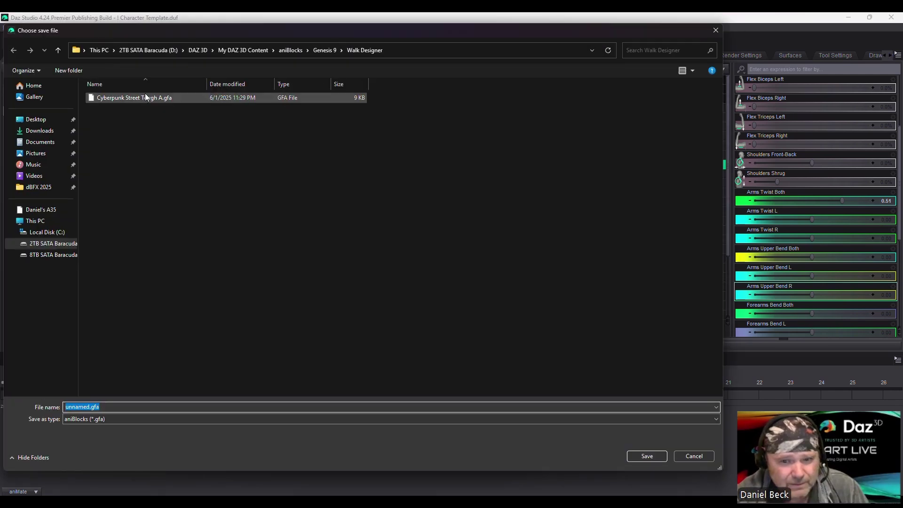
{"action": "double_click", "coordinate": [145, 97]}
{"action": "left_click", "coordinate": [478, 262]}
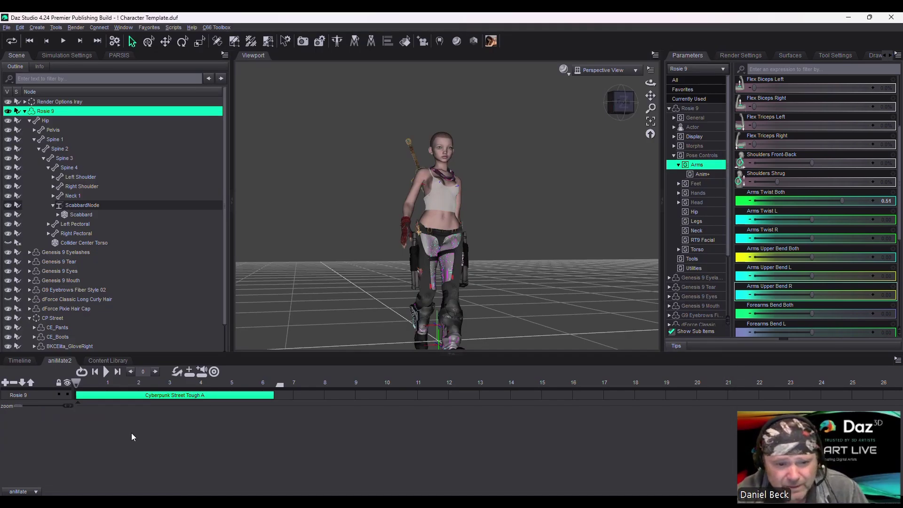
Bake the Cyberpunk Street Tough A aniBlock to studio keyframes and confirm the transfer to the timeline
{"action": "left_click", "coordinate": [19, 361]}
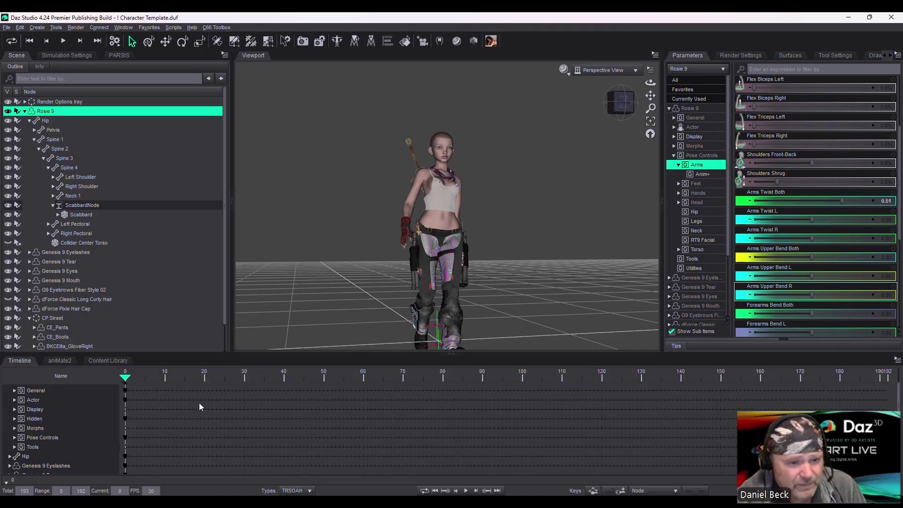
{"action": "left_click", "coordinate": [108, 361]}
{"action": "left_click", "coordinate": [59, 360]}
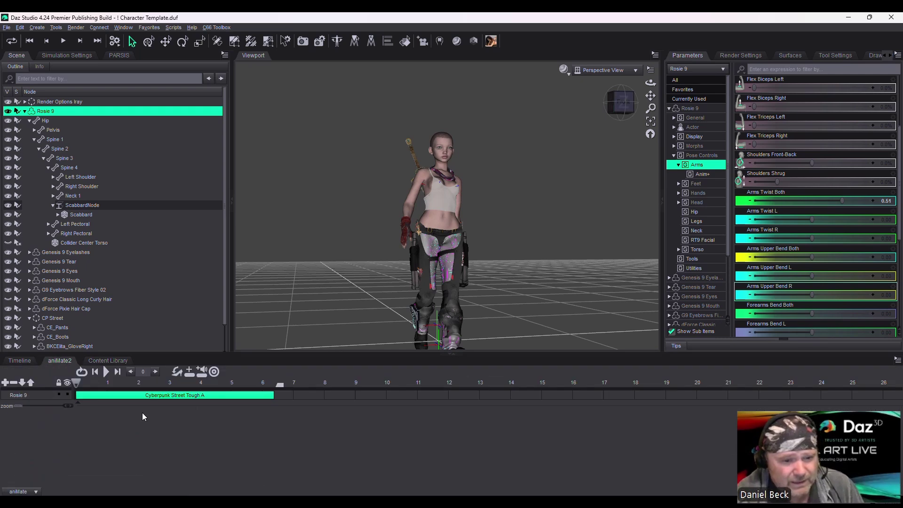
{"action": "right_click", "coordinate": [144, 416]}
{"action": "left_click", "coordinate": [188, 423]}
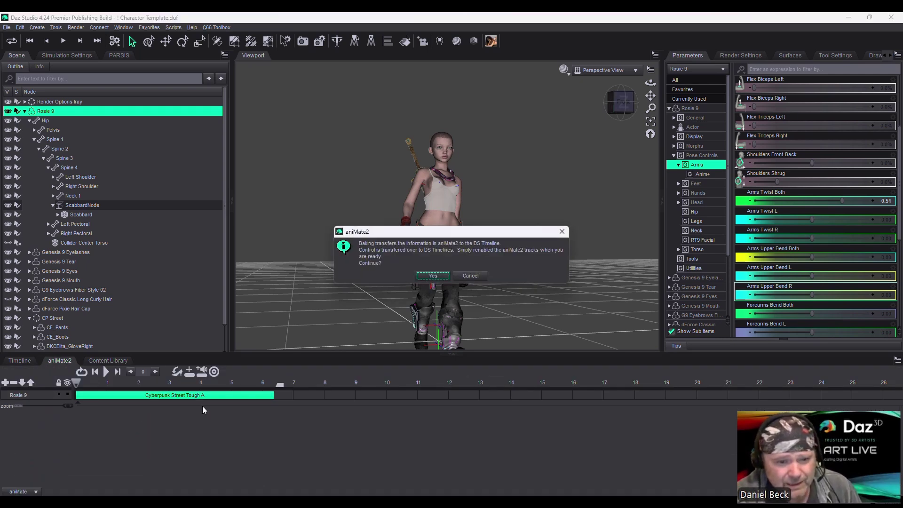
{"action": "left_click", "coordinate": [444, 281]}
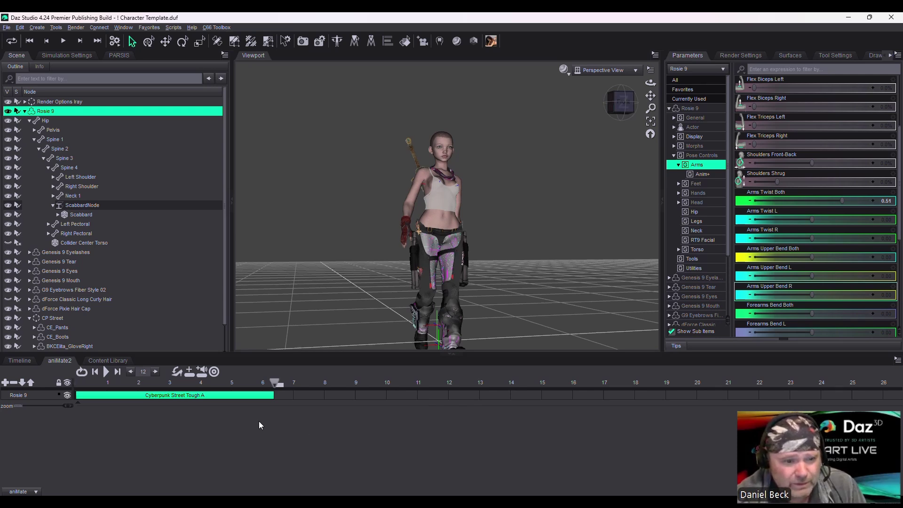
Play the baked walk on the timeline from the first frame
{"action": "left_click", "coordinate": [20, 360]}
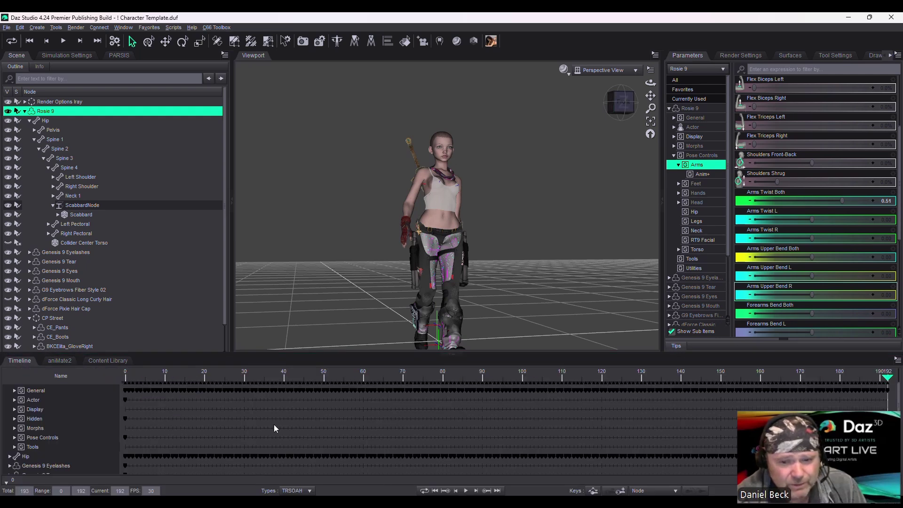
{"action": "left_click", "coordinate": [435, 490]}
{"action": "left_click", "coordinate": [465, 490]}
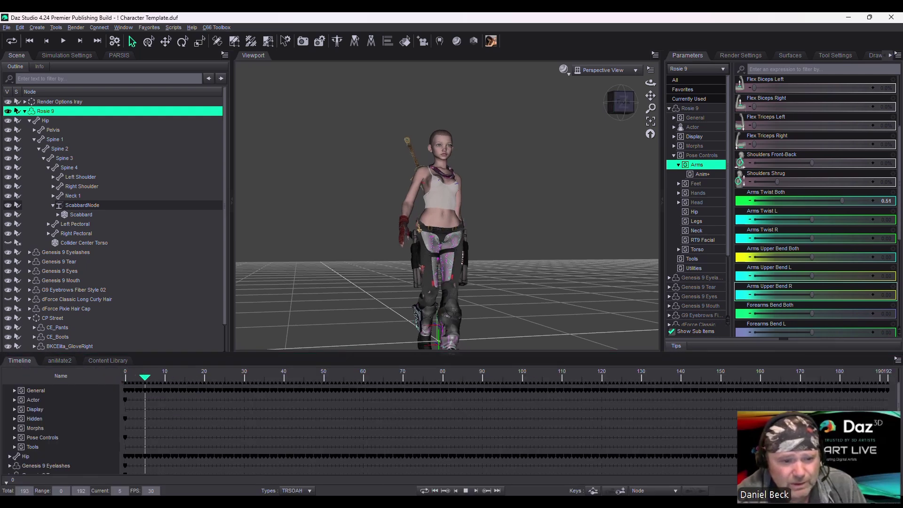
Delete the baked keyframes on the Rosie 9 root node after frame 0, keeping the first frame, and play the walk to check it
{"action": "scroll", "coordinate": [44, 429], "scroll_direction": "up", "scroll_amount": 3}
{"action": "left_click_drag", "start_coordinate": [889, 409], "coordinate": [128, 419]}
{"action": "key", "text": "Delete"}
{"action": "left_click", "coordinate": [466, 490]}
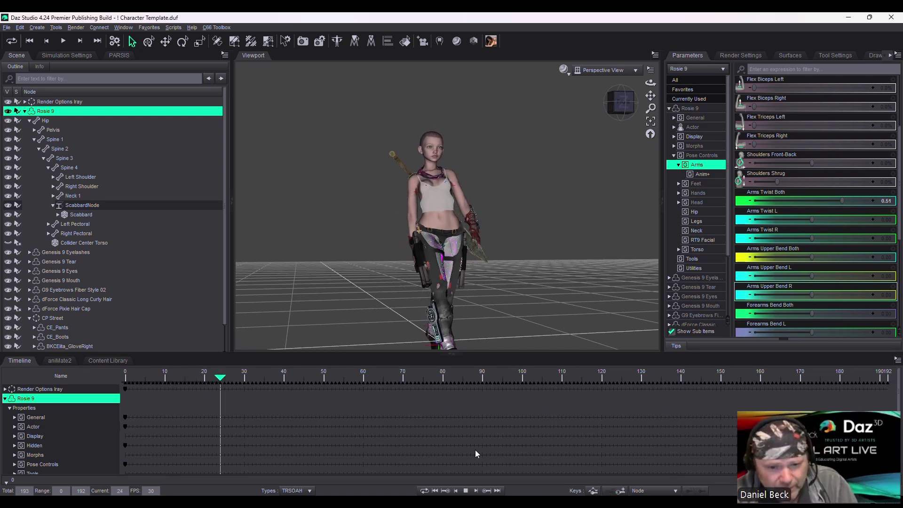
{"action": "left_click", "coordinate": [466, 490]}
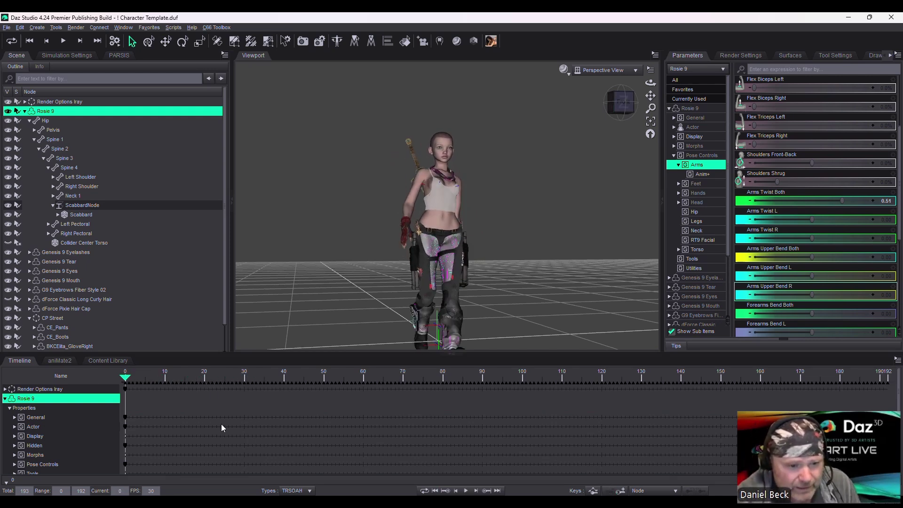
Save Rosie 9's animation as a pose preset over Cyberpunk Street Tough A in Walk Designer, using the animated range 0 to 192
{"action": "left_click", "coordinate": [108, 360]}
{"action": "left_click", "coordinate": [163, 486]}
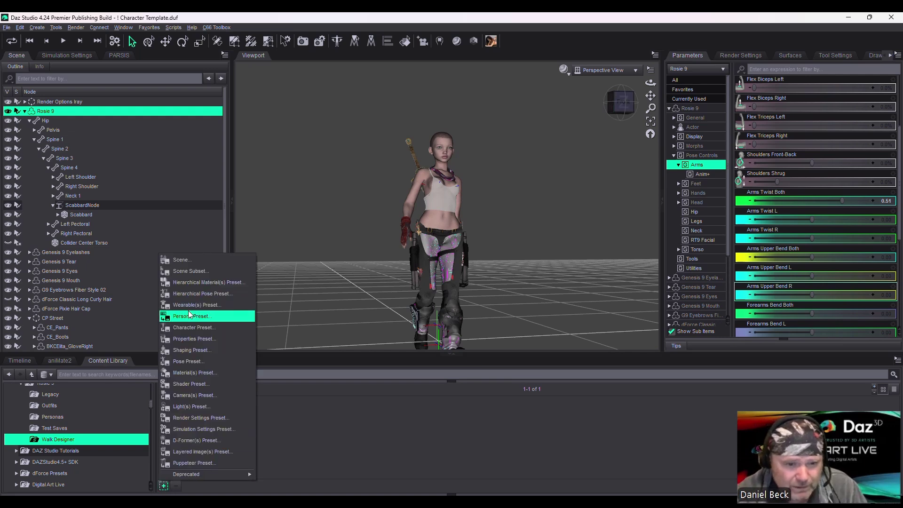
{"action": "left_click", "coordinate": [199, 361]}
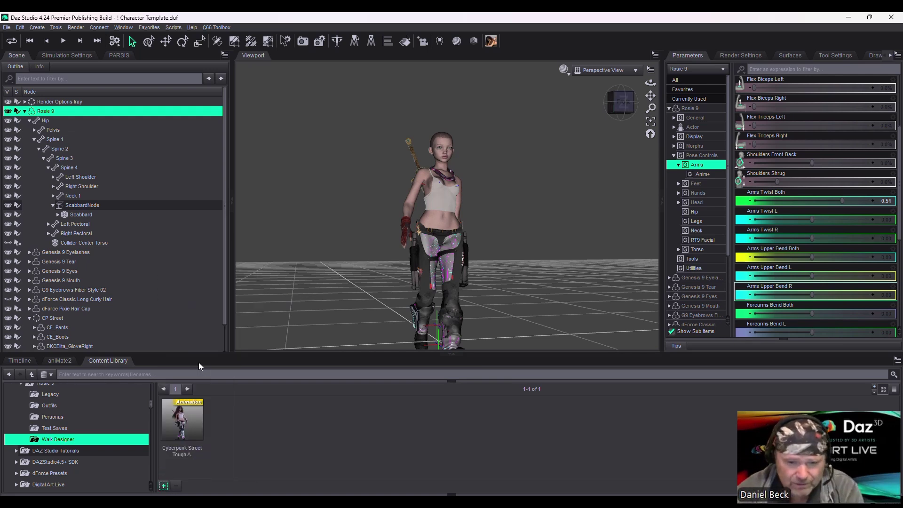
{"action": "double_click", "coordinate": [154, 104]}
{"action": "left_click", "coordinate": [412, 269]}
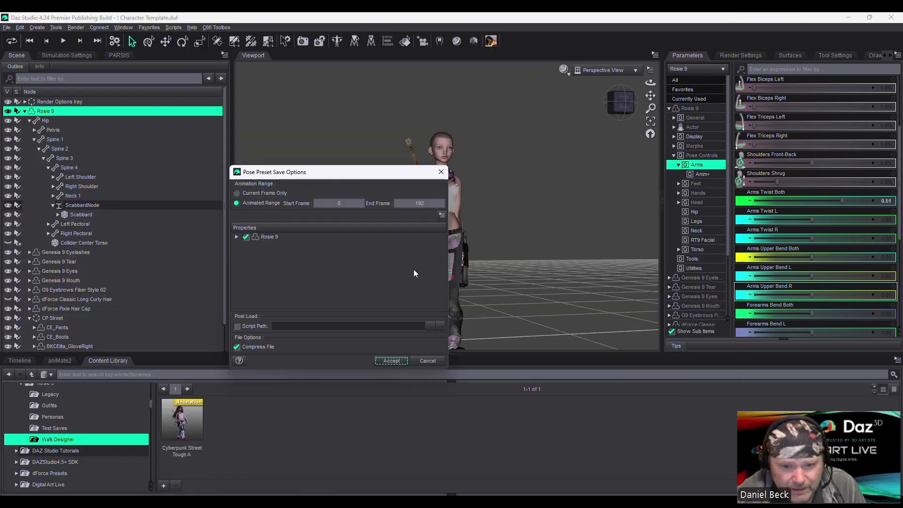
{"action": "left_click", "coordinate": [392, 359]}
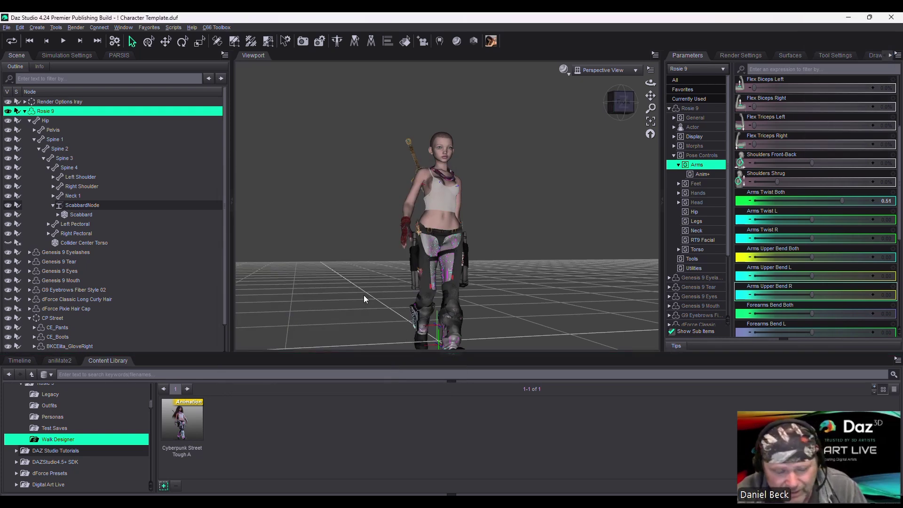
Start a new scene, discarding the current one without saving
{"action": "mouse_move", "coordinate": [621, 104]}
{"action": "left_mouse_down"}
{"action": "mouse_move", "coordinate": [651, 104]}
{"action": "mouse_move", "coordinate": [616, 104]}
{"action": "mouse_move", "coordinate": [638, 103]}
{"action": "left_mouse_up"}
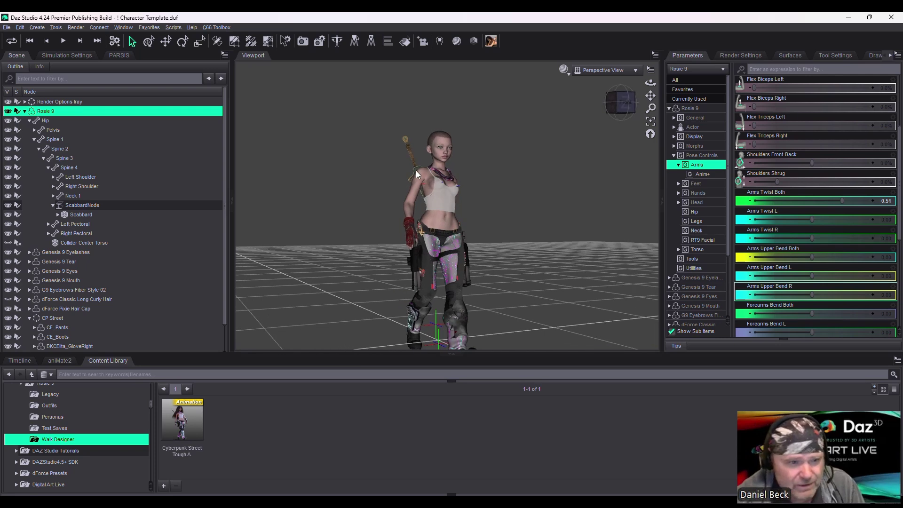
{"action": "left_click", "coordinate": [6, 27]}
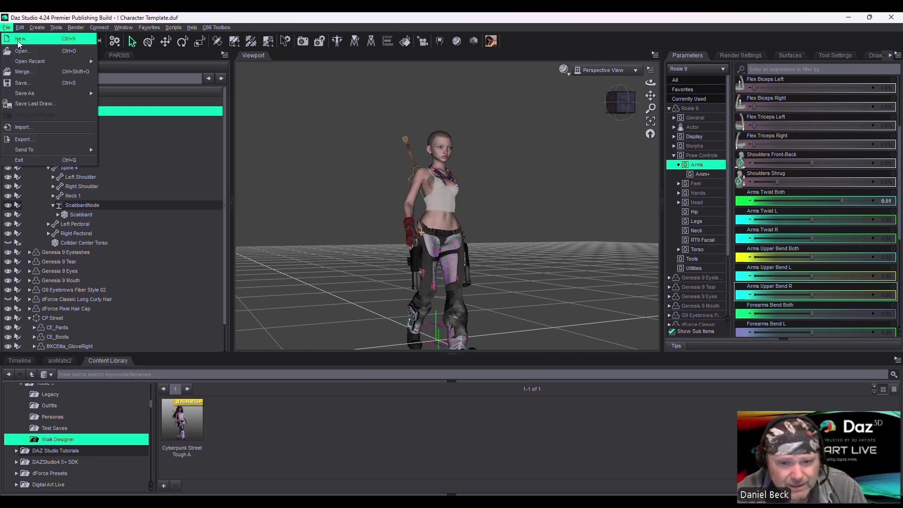
{"action": "left_click", "coordinate": [19, 40]}
{"action": "left_click", "coordinate": [548, 435]}
{"action": "left_click", "coordinate": [450, 272]}
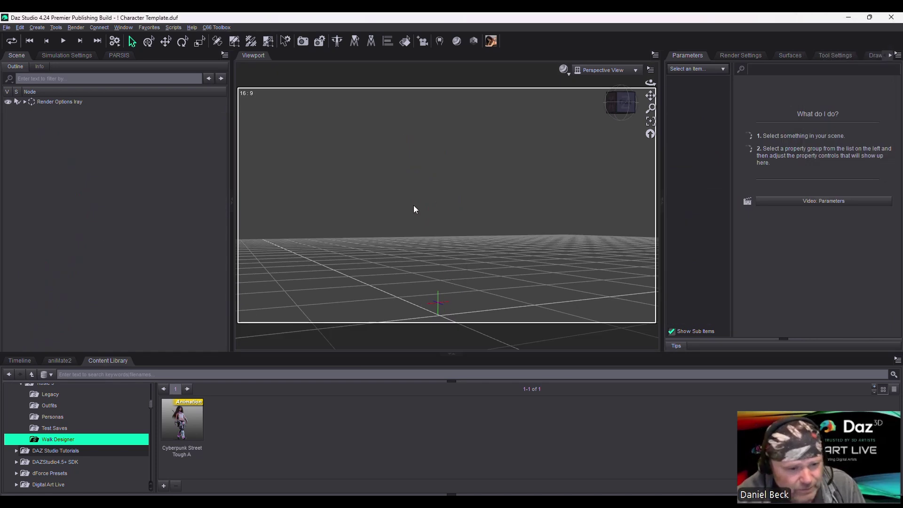
Load the Rosie 8 2025 character from the Rosie 8.25 content folder into the scene
{"action": "scroll", "coordinate": [60, 447], "scroll_direction": "up", "scroll_amount": 5}
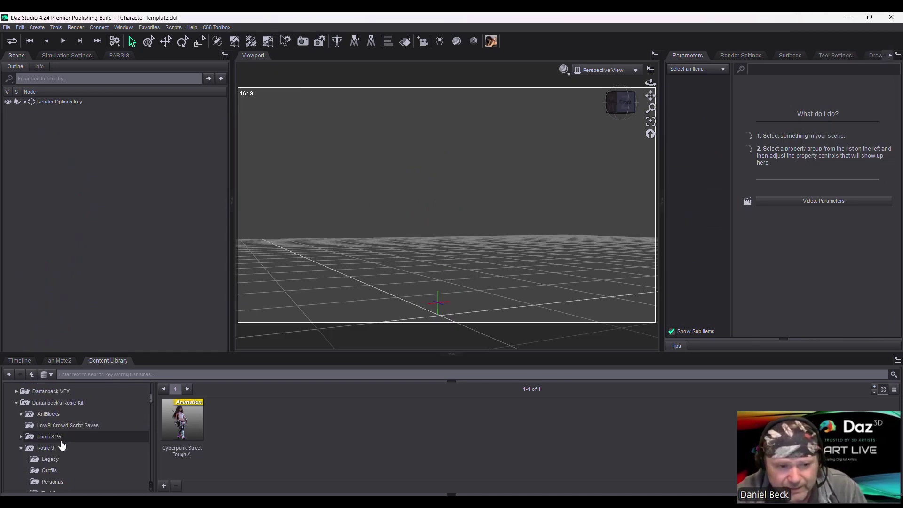
{"action": "scroll", "coordinate": [60, 408], "scroll_direction": "down", "scroll_amount": 1}
{"action": "left_click", "coordinate": [58, 407]}
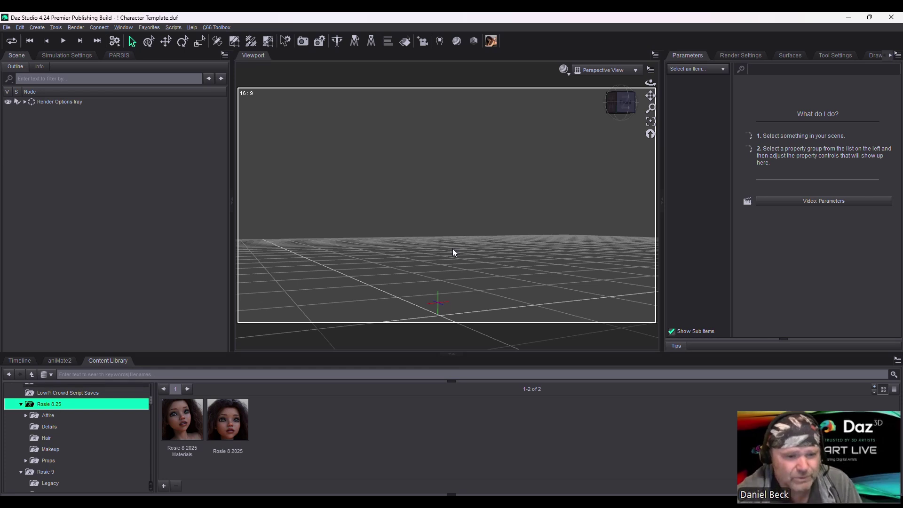
{"action": "scroll", "coordinate": [452, 248], "scroll_direction": "up", "scroll_amount": 3}
{"action": "left_click", "coordinate": [235, 434]}
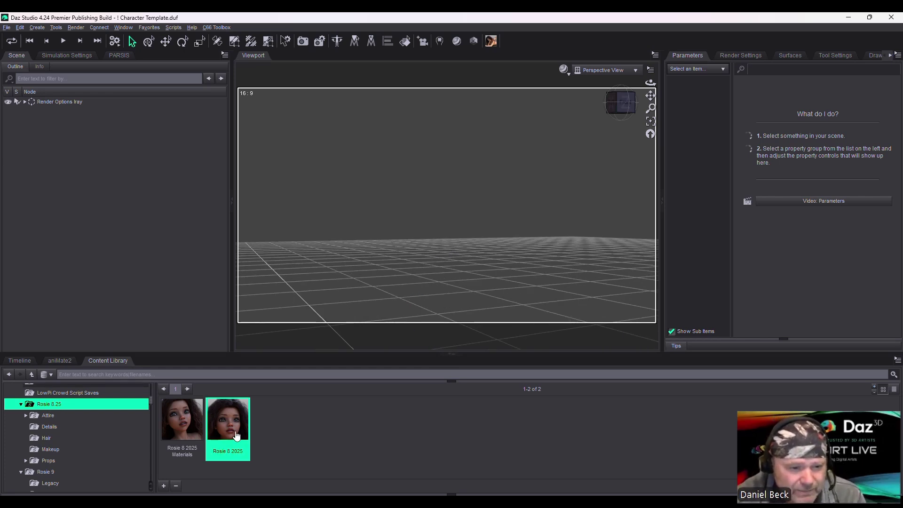
{"action": "double_click", "coordinate": [236, 435]}
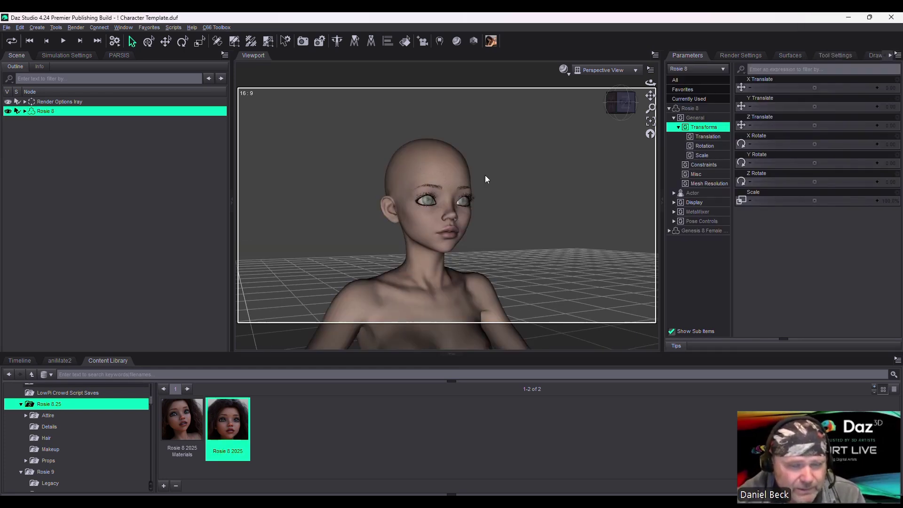
{"action": "middle_click_drag", "start_coordinate": [341, 244], "coordinate": [350, 244]}
Dress Rosie 8 in the Cyberpunk Street 2025 outfit from the Attire folder and frame her full figure
{"action": "left_click", "coordinate": [49, 416]}
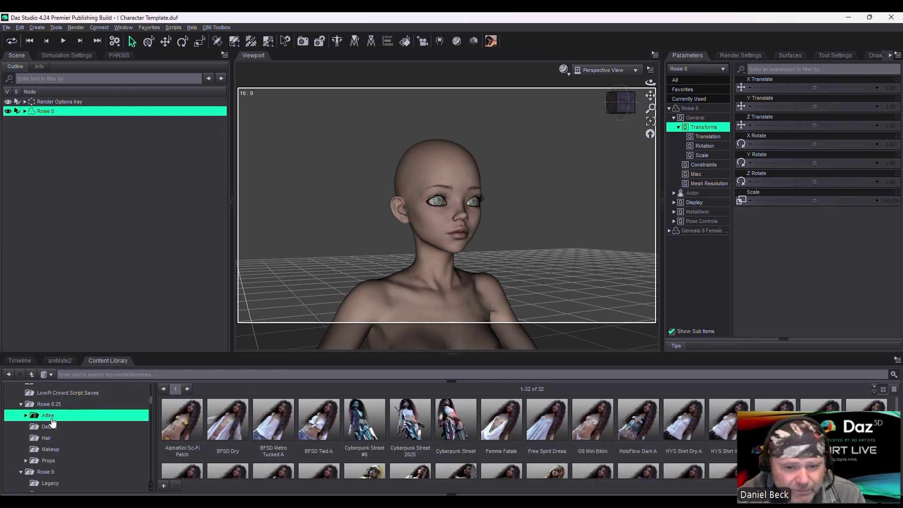
{"action": "double_click", "coordinate": [413, 430]}
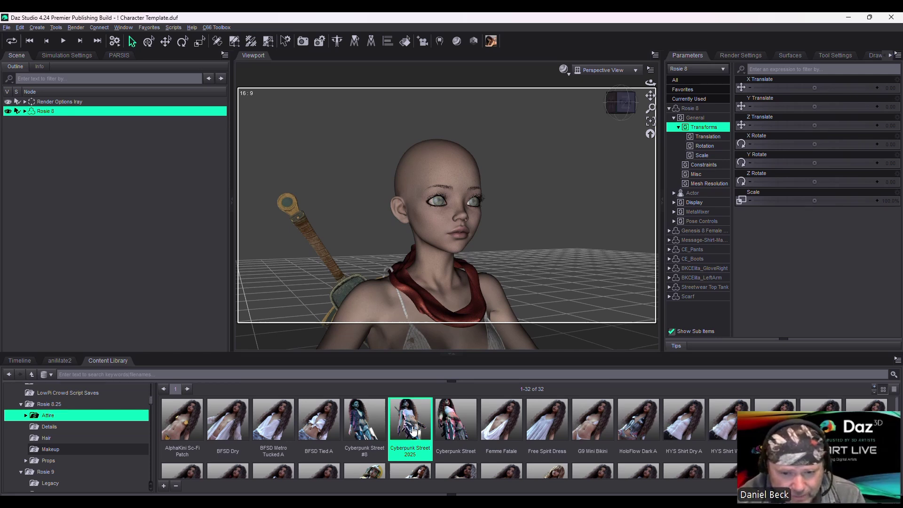
{"action": "scroll", "coordinate": [429, 265], "scroll_direction": "down", "scroll_amount": 4}
{"action": "middle_click_drag", "start_coordinate": [466, 323], "coordinate": [465, 276]}
{"action": "scroll", "coordinate": [480, 279], "scroll_direction": "down", "scroll_amount": 2}
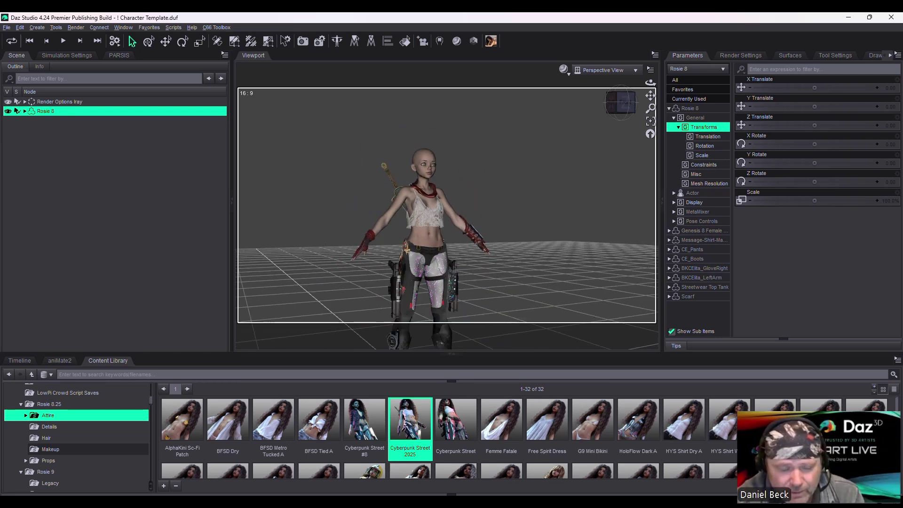
{"action": "scroll", "coordinate": [501, 283], "scroll_direction": "down", "scroll_amount": 3}
Set the render dimension preset to Active Viewport in the general render settings
{"action": "left_click", "coordinate": [737, 59]}
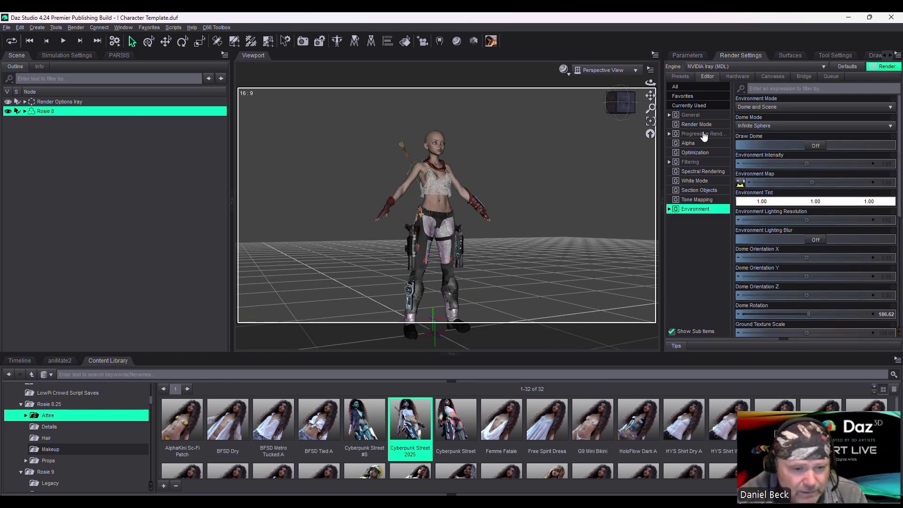
{"action": "left_click", "coordinate": [795, 109]}
{"action": "left_click", "coordinate": [772, 19]}
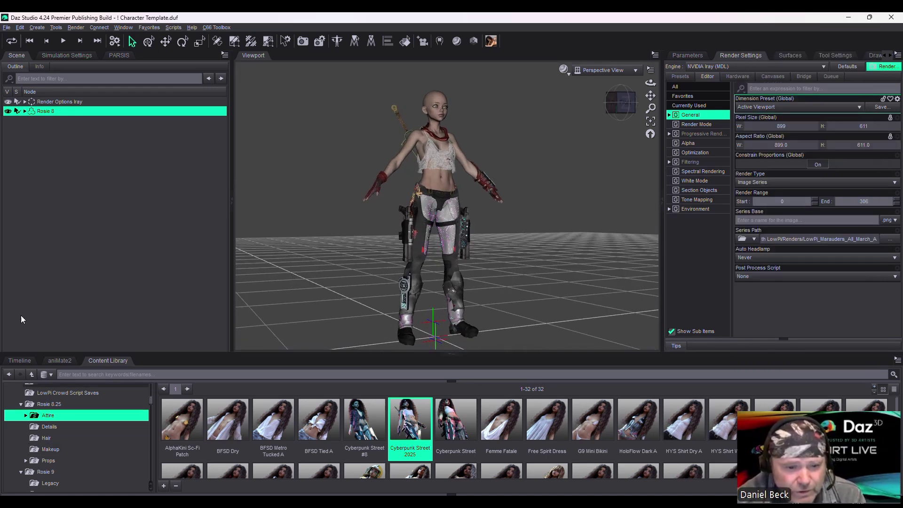
Create a custom action for RiverSoft Art's Bone Minion Genesis 9 under the path Scripts/Riversoft Art
{"action": "scroll", "coordinate": [71, 459], "scroll_direction": "down", "scroll_amount": 5}
{"action": "scroll", "coordinate": [71, 458], "scroll_direction": "down", "scroll_amount": 10}
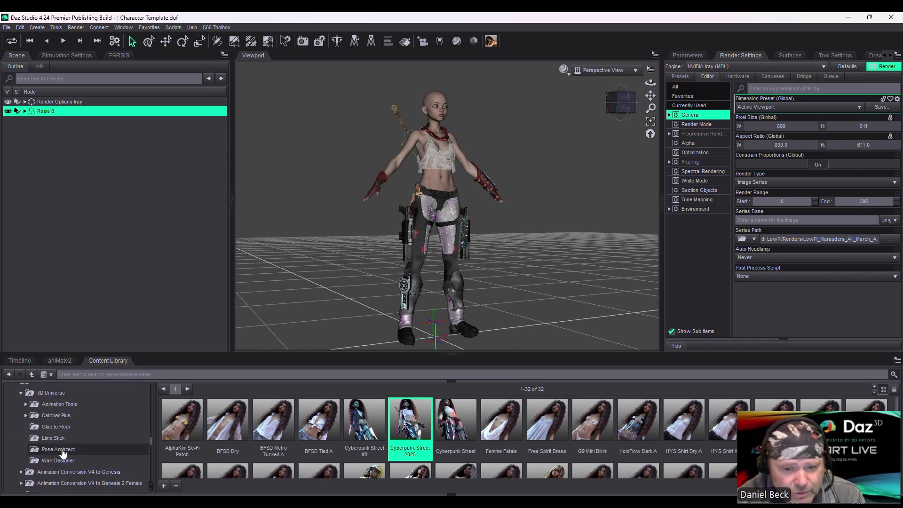
{"action": "left_click", "coordinate": [20, 414]}
{"action": "left_click", "coordinate": [47, 436]}
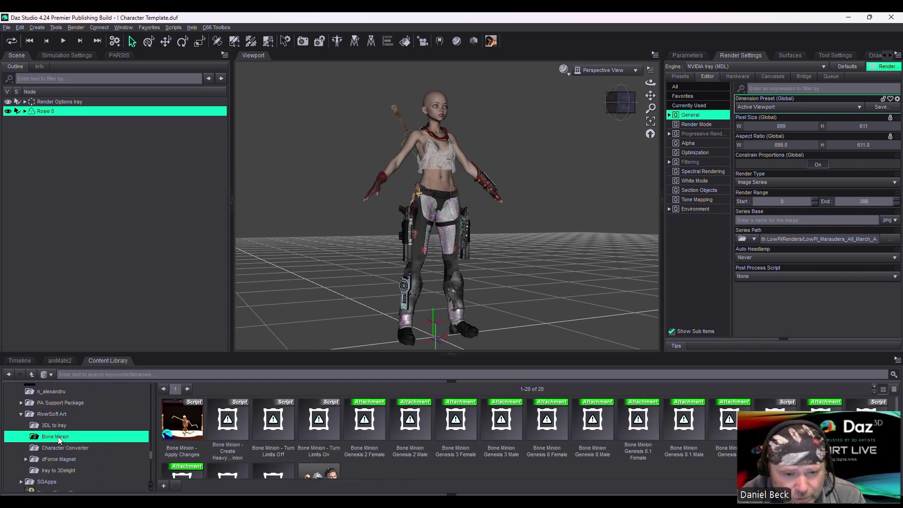
{"action": "scroll", "coordinate": [652, 461], "scroll_direction": "down", "scroll_amount": 1}
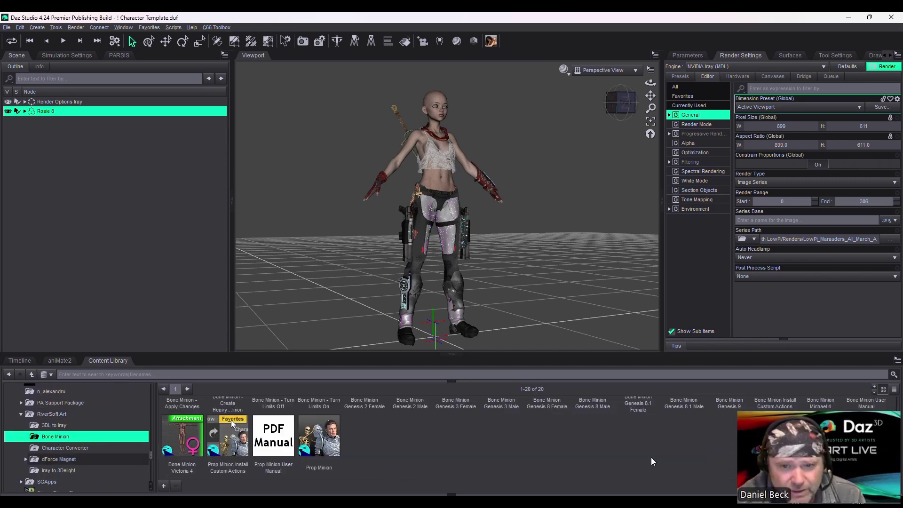
{"action": "scroll", "coordinate": [653, 461], "scroll_direction": "up", "scroll_amount": 1}
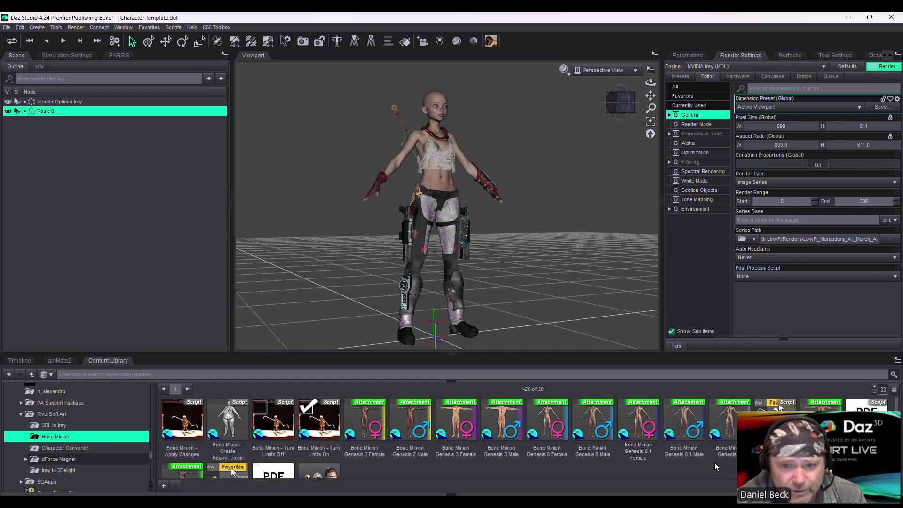
{"action": "right_click", "coordinate": [733, 432]}
{"action": "left_click", "coordinate": [771, 411]}
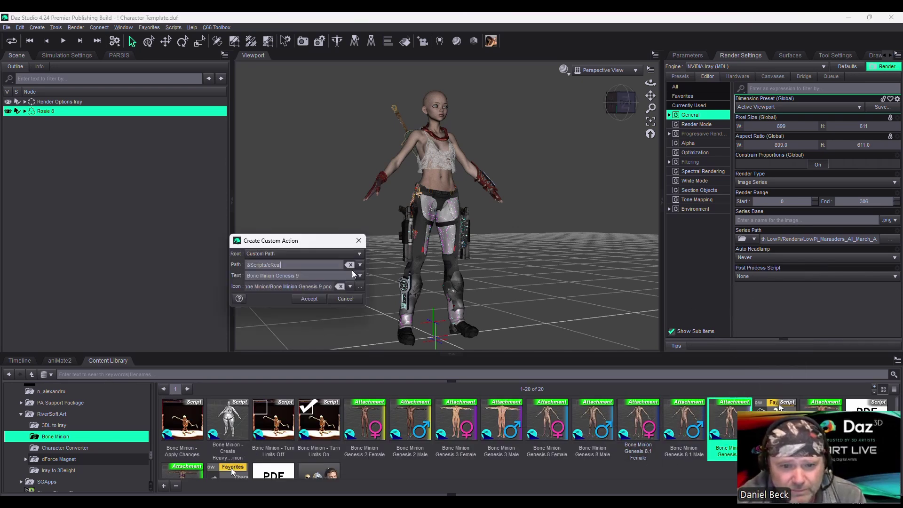
{"action": "left_click", "coordinate": [361, 265]}
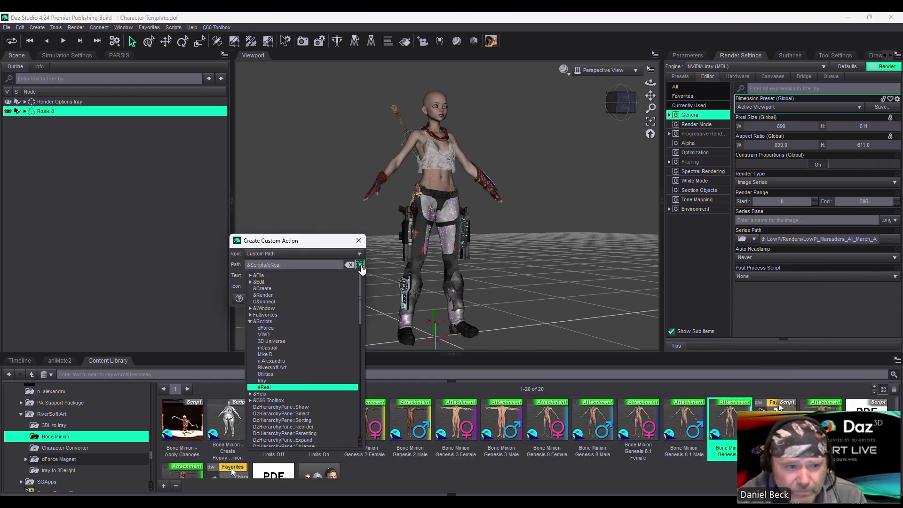
{"action": "left_click", "coordinate": [289, 367]}
{"action": "left_click", "coordinate": [320, 299]}
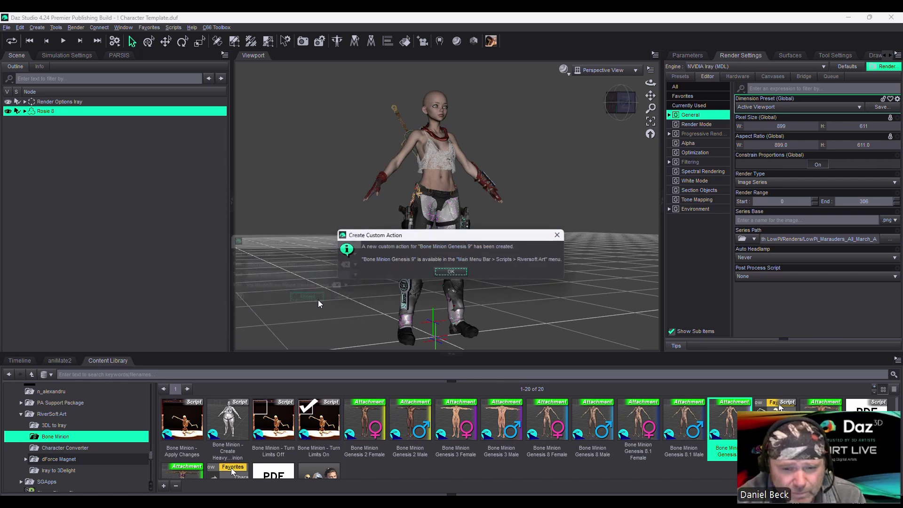
{"action": "left_click", "coordinate": [464, 272]}
Create a sub-folder named Walk Designer inside the Rosie 8.25 content folder
{"action": "scroll", "coordinate": [71, 451], "scroll_direction": "up", "scroll_amount": 10}
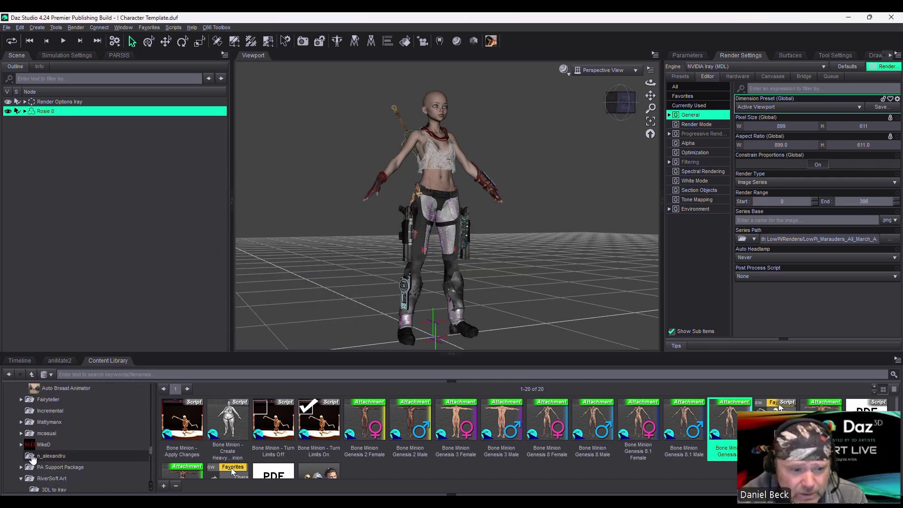
{"action": "scroll", "coordinate": [58, 462], "scroll_direction": "up", "scroll_amount": 5}
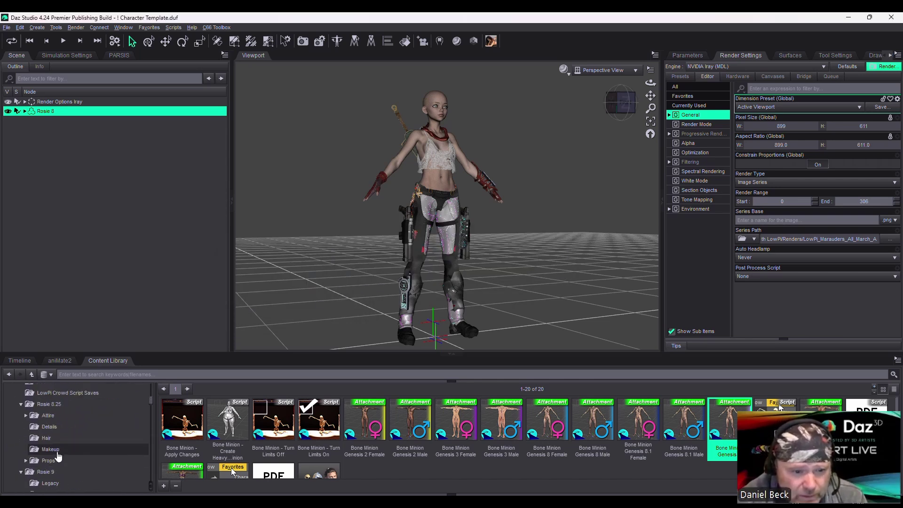
{"action": "right_click", "coordinate": [58, 409]}
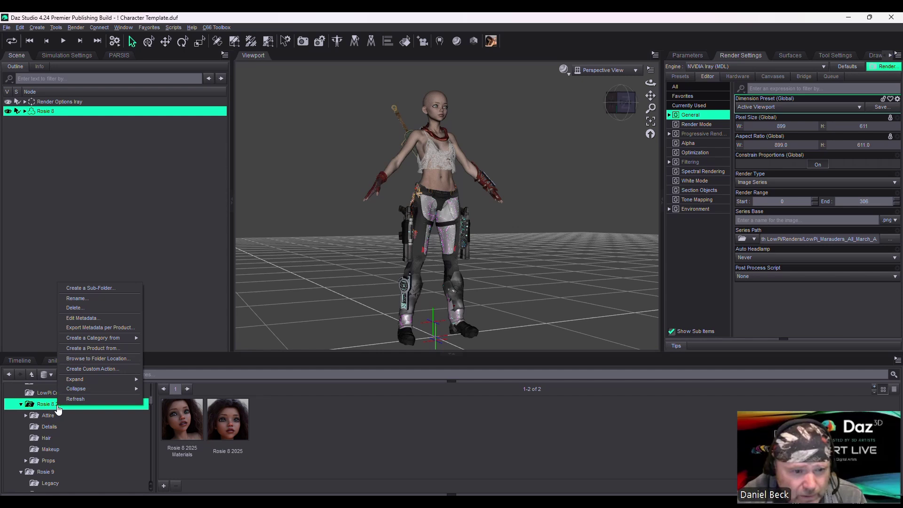
{"action": "left_click", "coordinate": [92, 289]}
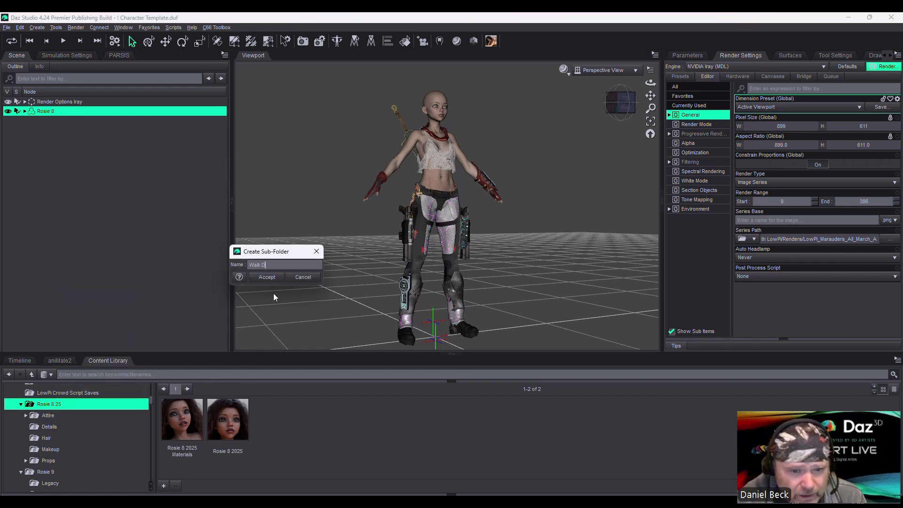
{"action": "key", "text": "Return"}
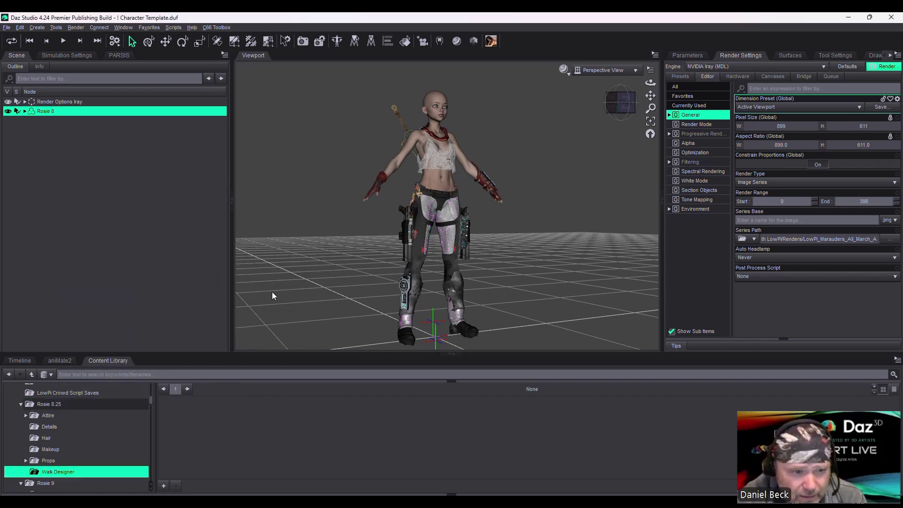
Attach RiverSoft Art's Bone Minion Genesis 9 to Rosie 8 using its custom script action
{"action": "left_click", "coordinate": [25, 110]}
{"action": "left_click", "coordinate": [173, 28]}
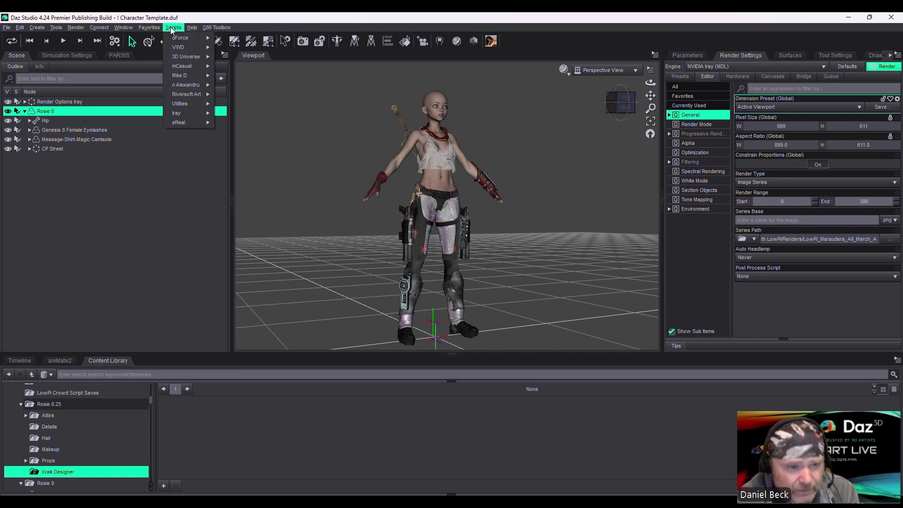
{"action": "mouse_move", "coordinate": [185, 95]}
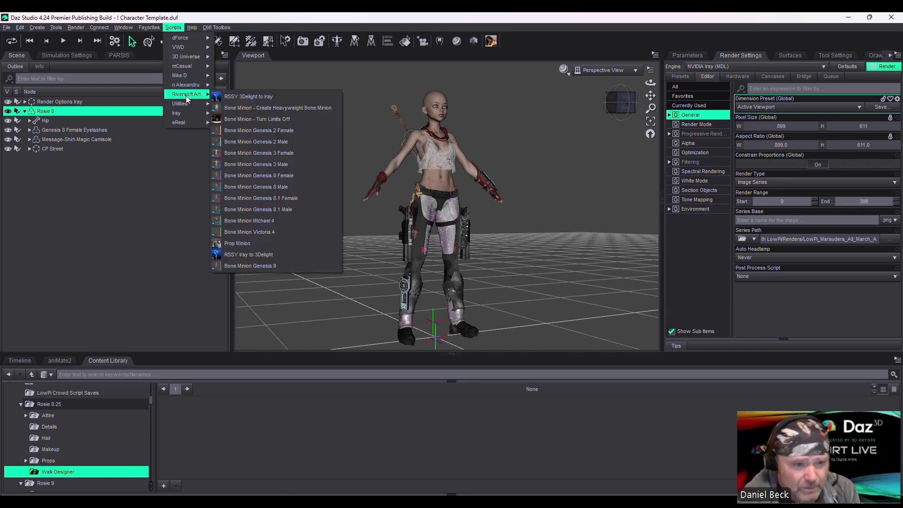
{"action": "left_click", "coordinate": [266, 266]}
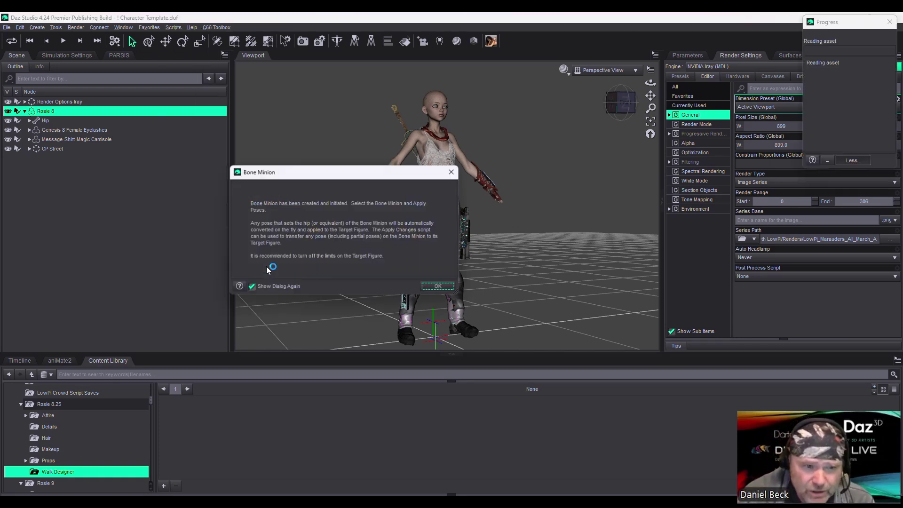
{"action": "left_click", "coordinate": [446, 287]}
Apply the Cyberpunk Street Tough A animation from Rosie 9's Walk Designer folder to the Genesis 9 Bone Minion
{"action": "left_click", "coordinate": [78, 159]}
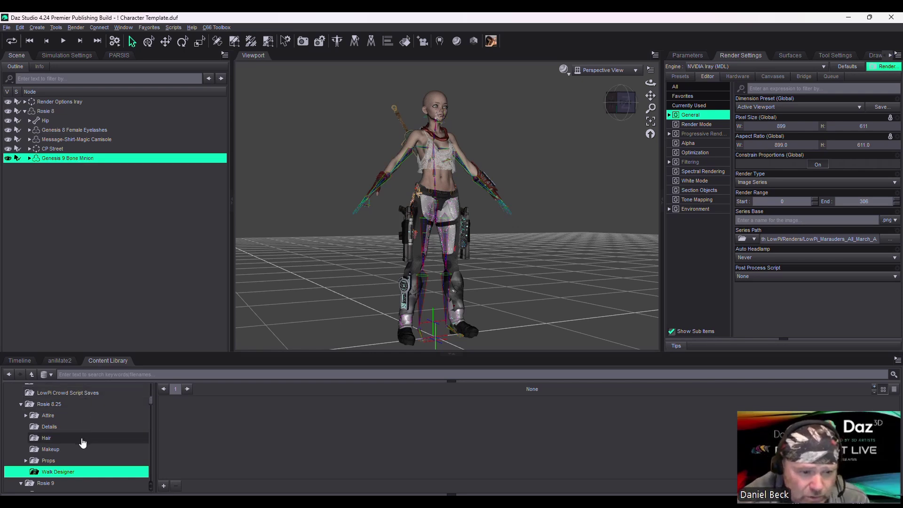
{"action": "scroll", "coordinate": [73, 459], "scroll_direction": "down", "scroll_amount": 2}
{"action": "scroll", "coordinate": [73, 459], "scroll_direction": "down", "scroll_amount": 1}
{"action": "left_click", "coordinate": [58, 442]}
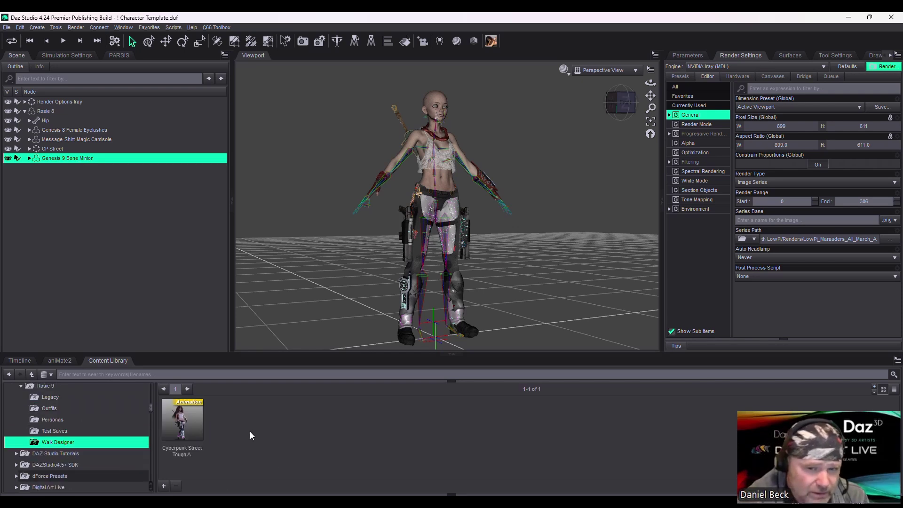
{"action": "left_click", "coordinate": [194, 436]}
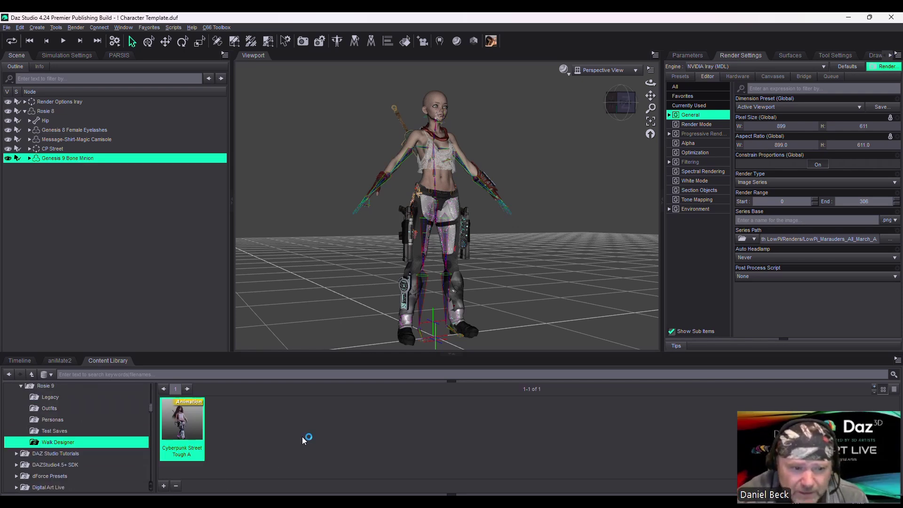
Delete the stray Hip keyframes past frame 220 and set the timeline's total to 193 frames
{"action": "left_click", "coordinate": [15, 362]}
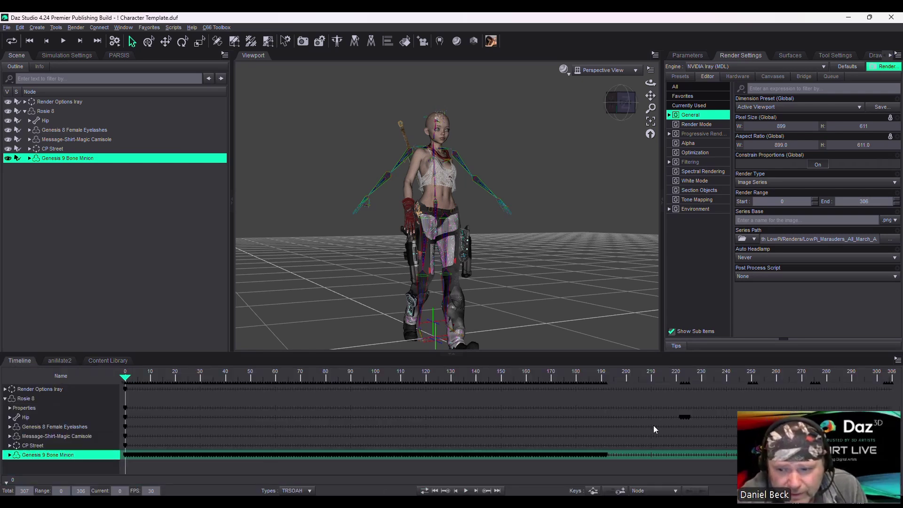
{"action": "left_click", "coordinate": [685, 417]}
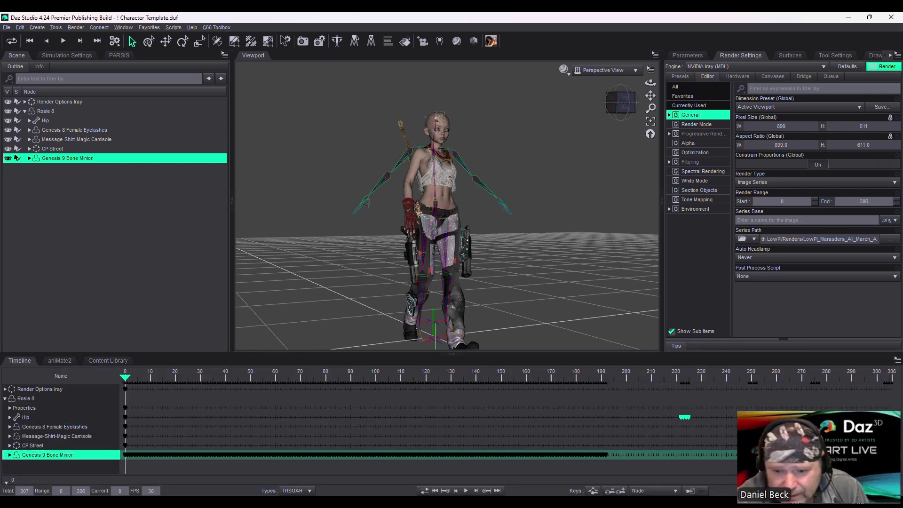
{"action": "left_click", "coordinate": [611, 492]}
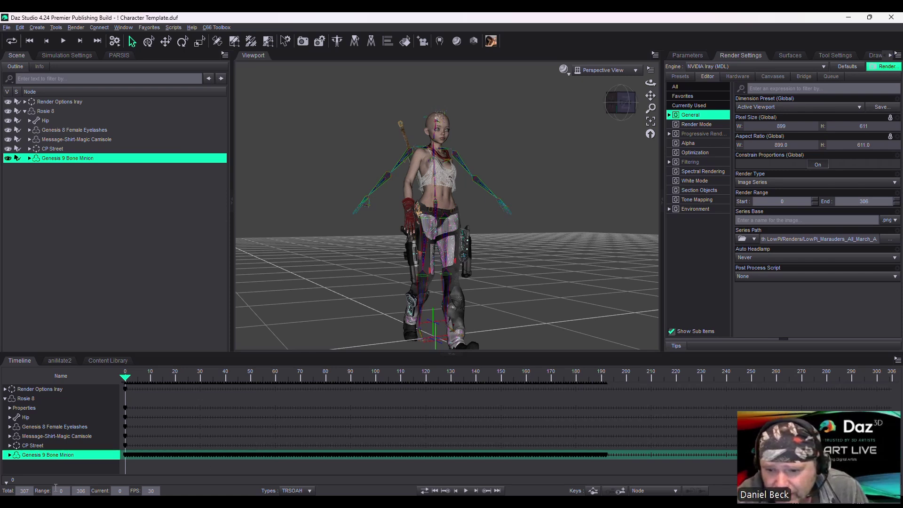
{"action": "left_click", "coordinate": [30, 490]}
{"action": "type", "text": "193"}
{"action": "key", "text": "Return"}
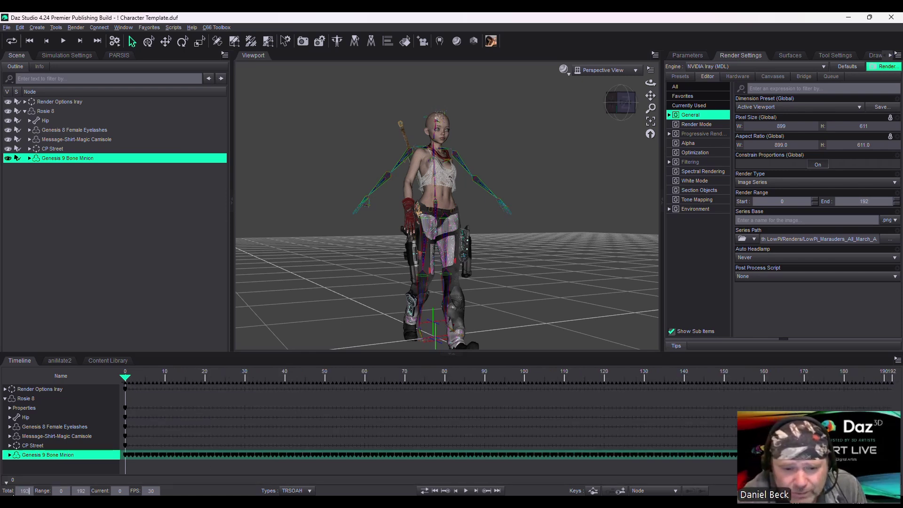
Play the walk through to transfer it onto Rosie 8, and delete the Genesis 9 Bone Minion from the scene
{"action": "left_click", "coordinate": [466, 491]}
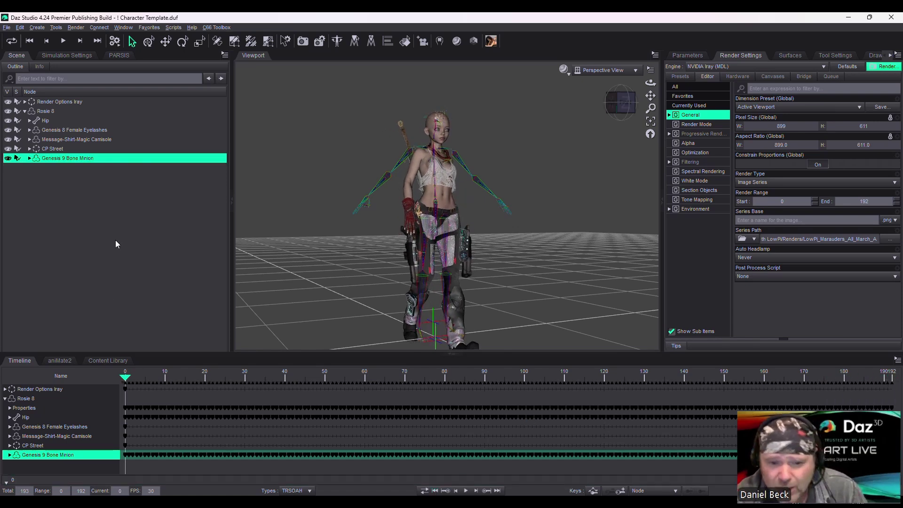
{"action": "key", "text": "Delete"}
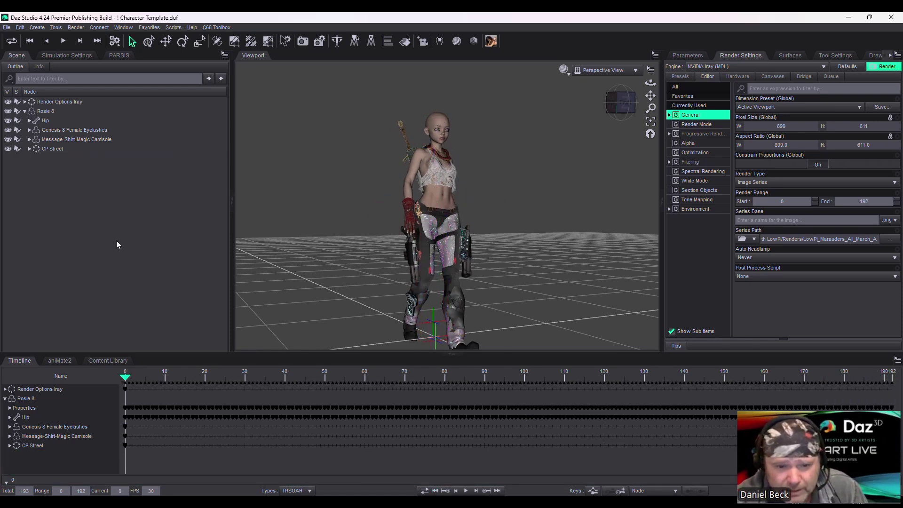
Play Rosie 8's converted walk from the start and examine it from the front, side and three-quarter views
{"action": "left_click", "coordinate": [466, 491]}
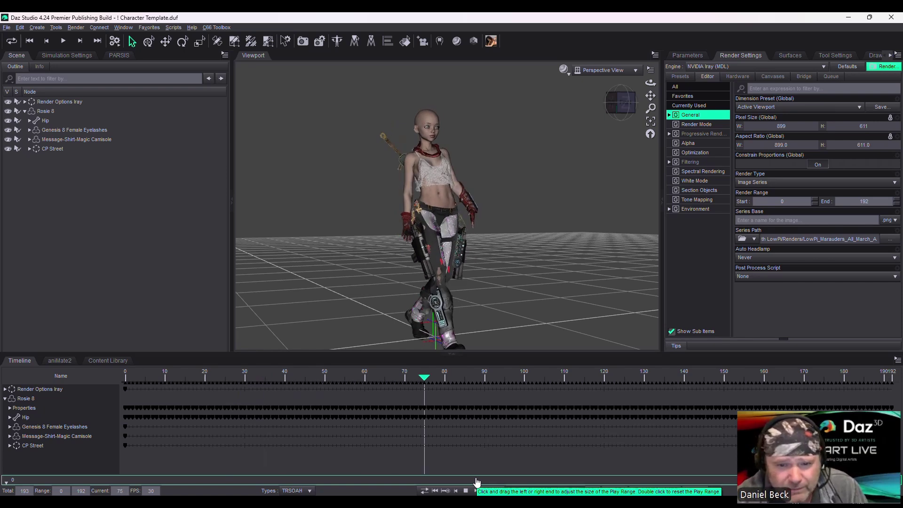
{"action": "left_click", "coordinate": [466, 490]}
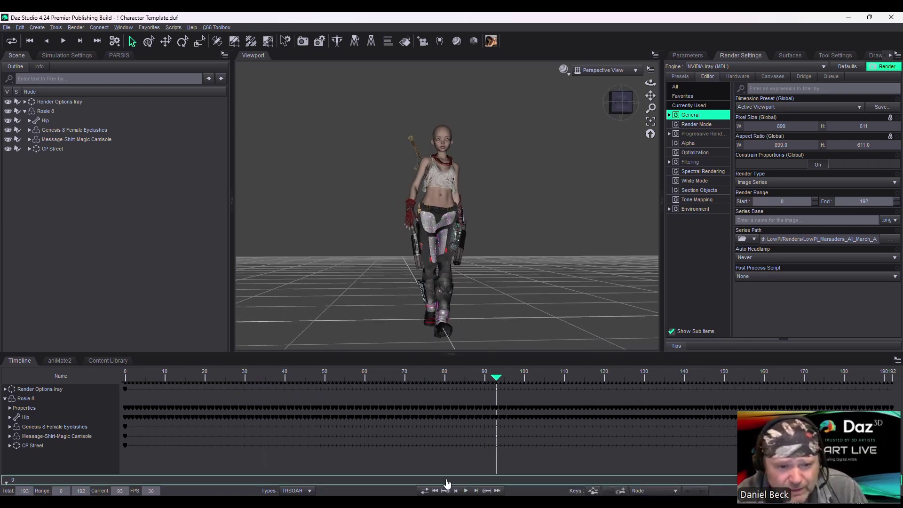
{"action": "left_click", "coordinate": [436, 490]}
{"action": "left_click", "coordinate": [466, 491]}
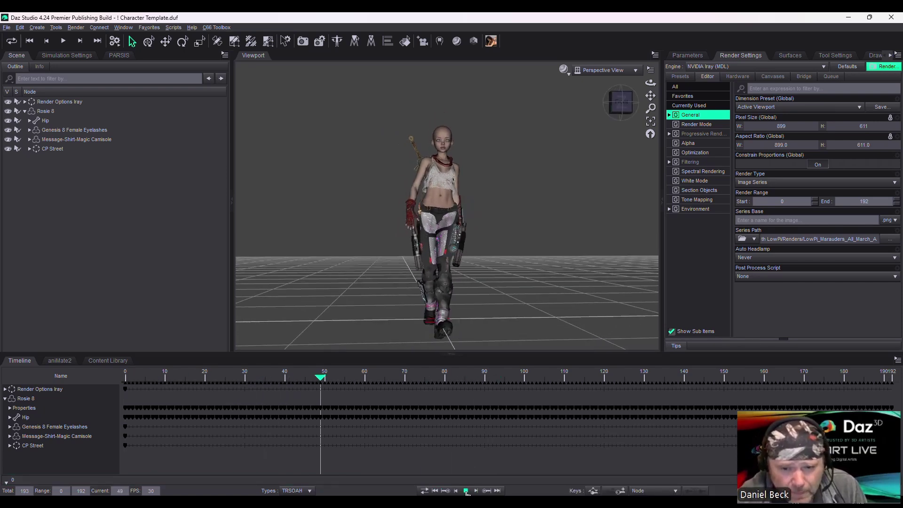
{"action": "mouse_move", "coordinate": [493, 272]}
{"action": "middle_mouse_down"}
{"action": "mouse_move", "coordinate": [536, 273]}
{"action": "mouse_move", "coordinate": [490, 273]}
{"action": "middle_mouse_up"}
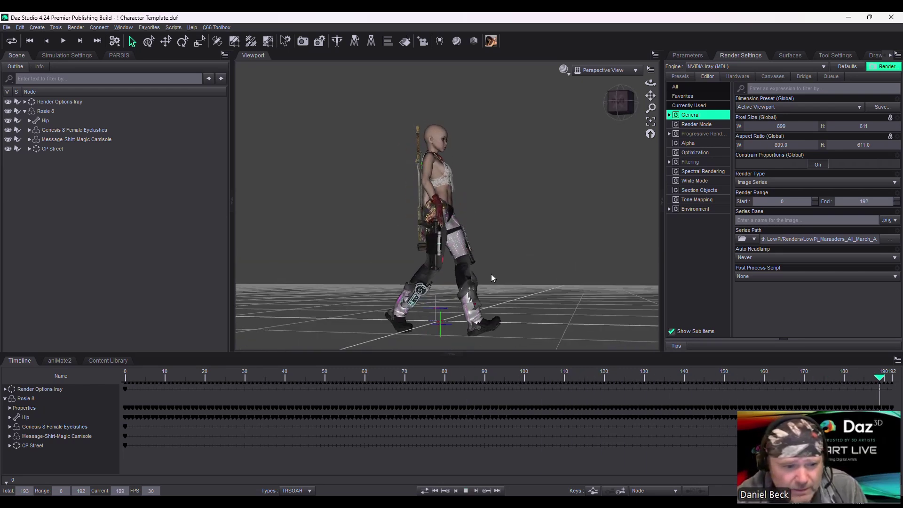
{"action": "left_click", "coordinate": [466, 491]}
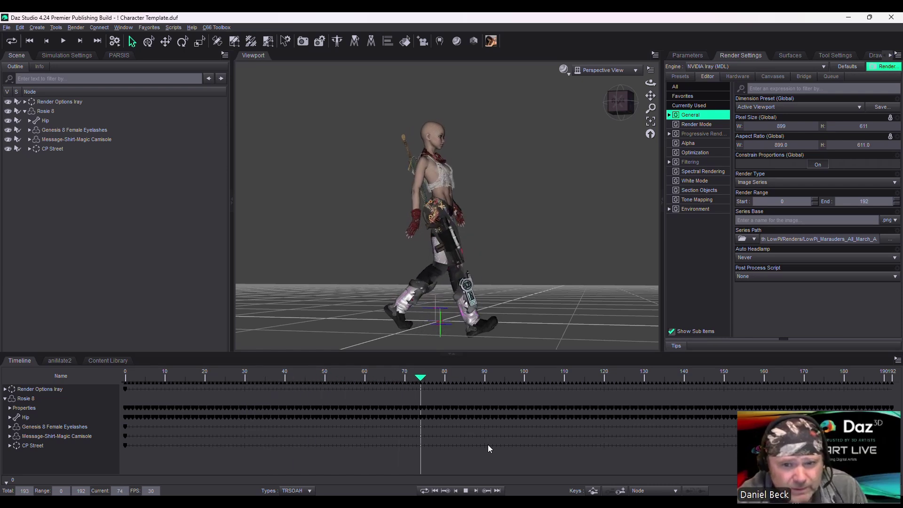
{"action": "middle_click_drag", "start_coordinate": [492, 273], "coordinate": [451, 277]}
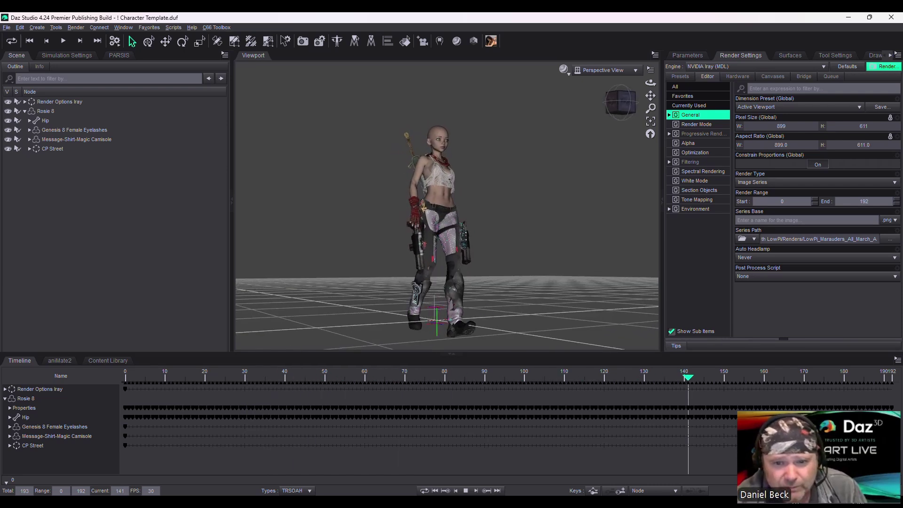
{"action": "left_click", "coordinate": [462, 491]}
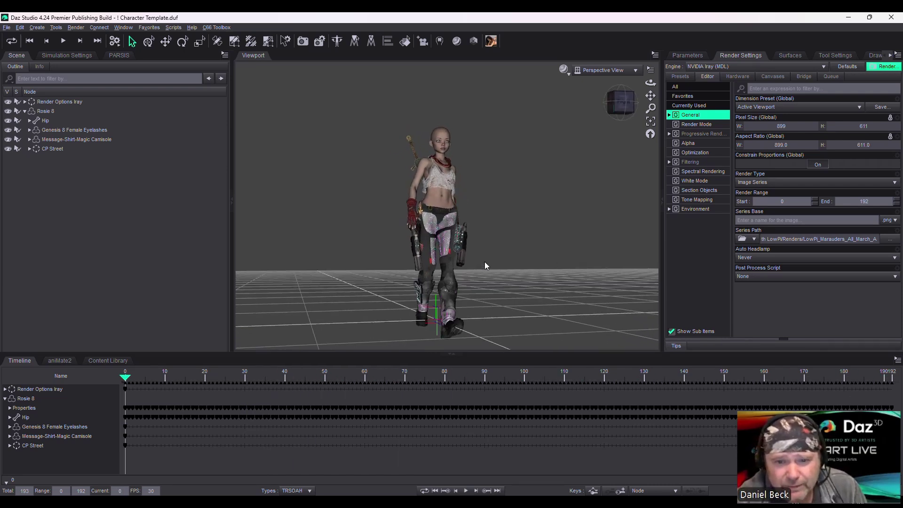
Set Arms Twist to 0.30 in Rosie 8's arm pose controls at frame 0
{"action": "left_click", "coordinate": [687, 56]}
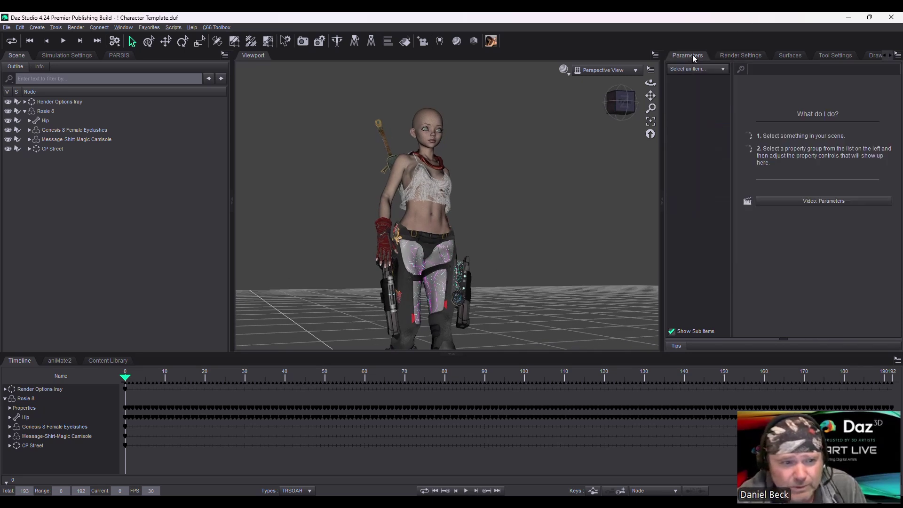
{"action": "left_click", "coordinate": [45, 111]}
{"action": "left_click", "coordinate": [673, 124]}
{"action": "left_click", "coordinate": [674, 155]}
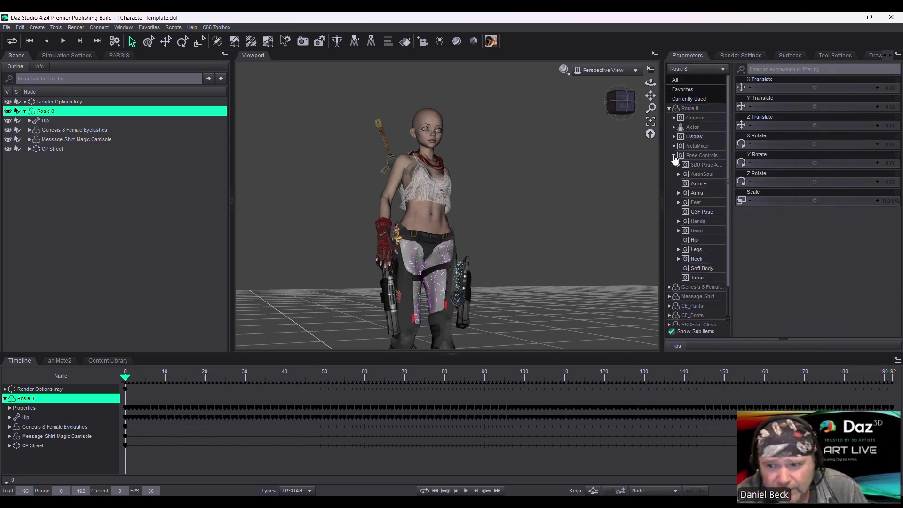
{"action": "left_click", "coordinate": [696, 193]}
{"action": "scroll", "coordinate": [809, 278], "scroll_direction": "down", "scroll_amount": 3}
{"action": "left_click_drag", "start_coordinate": [811, 276], "coordinate": [820, 276]}
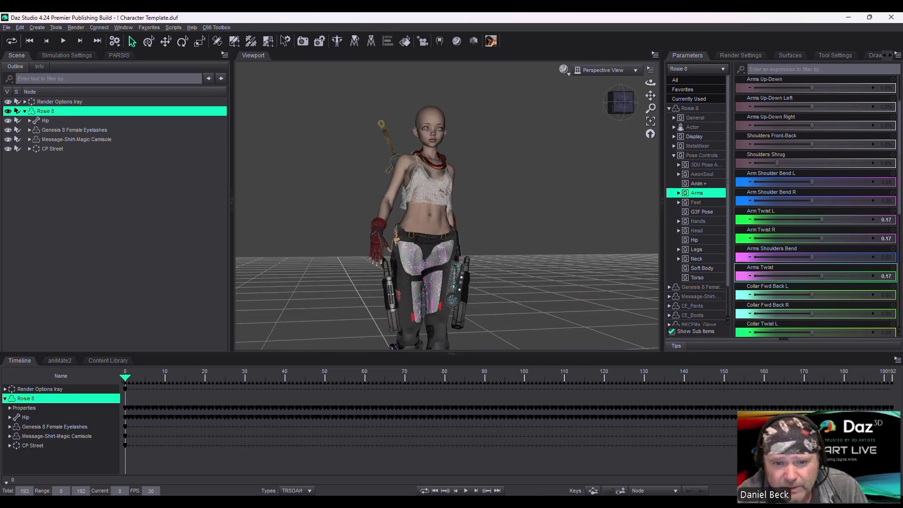
{"action": "mouse_move", "coordinate": [125, 377]}
{"action": "left_mouse_down"}
{"action": "mouse_move", "coordinate": [177, 383]}
{"action": "mouse_move", "coordinate": [125, 378]}
{"action": "left_mouse_up"}
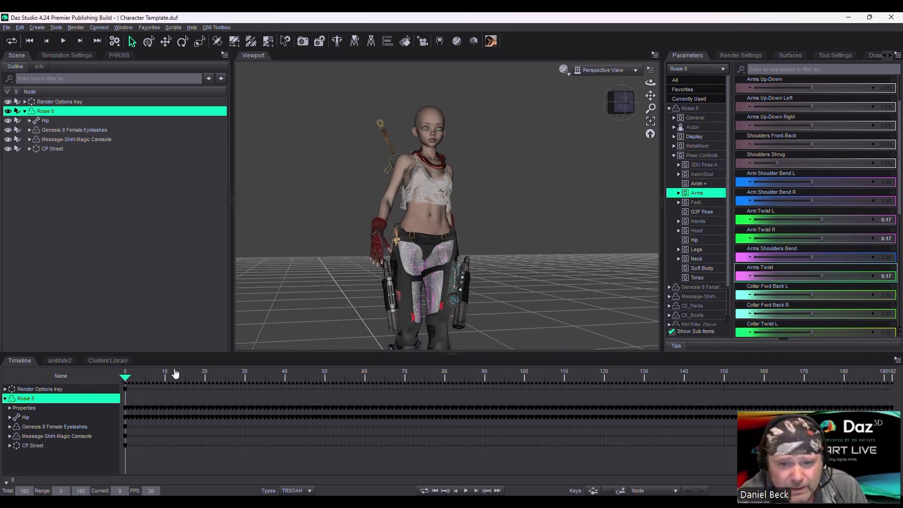
{"action": "left_click_drag", "start_coordinate": [821, 277], "coordinate": [829, 278]}
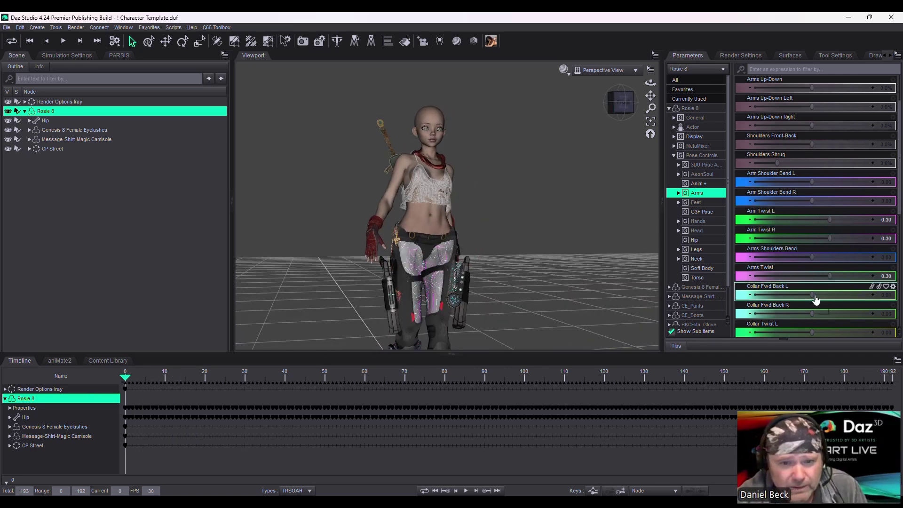
Set Forearms Twist to 0.17 in Rosie 8's arm pose controls and check the arm movement
{"action": "scroll", "coordinate": [820, 292], "scroll_direction": "down", "scroll_amount": 10}
{"action": "left_click_drag", "start_coordinate": [817, 311], "coordinate": [827, 311]}
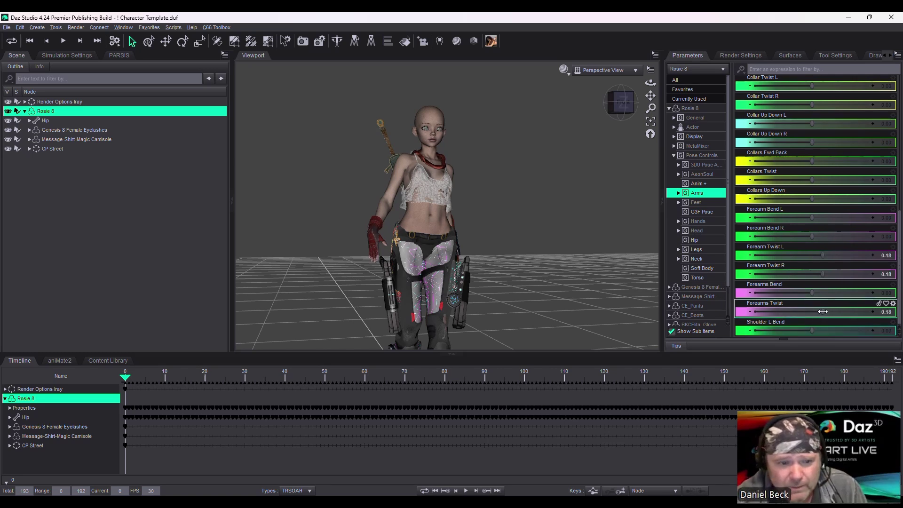
{"action": "mouse_move", "coordinate": [136, 385]}
{"action": "left_mouse_down"}
{"action": "mouse_move", "coordinate": [250, 383]}
{"action": "mouse_move", "coordinate": [137, 383]}
{"action": "left_mouse_up"}
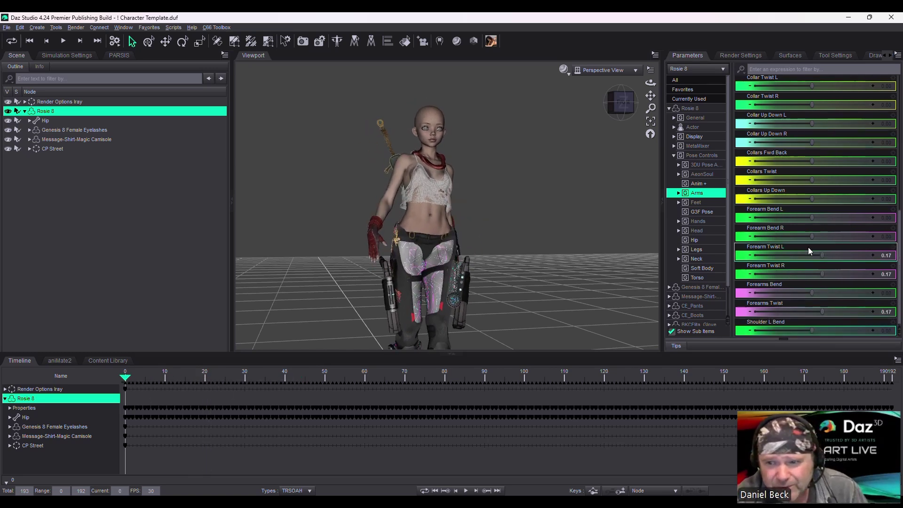
Set Hands Bend to 0.27 and dBFX Hand Pose 1 to 0.47 for both hands, and preview the walk
{"action": "left_click", "coordinate": [698, 221]}
{"action": "left_click_drag", "start_coordinate": [812, 201], "coordinate": [827, 202]}
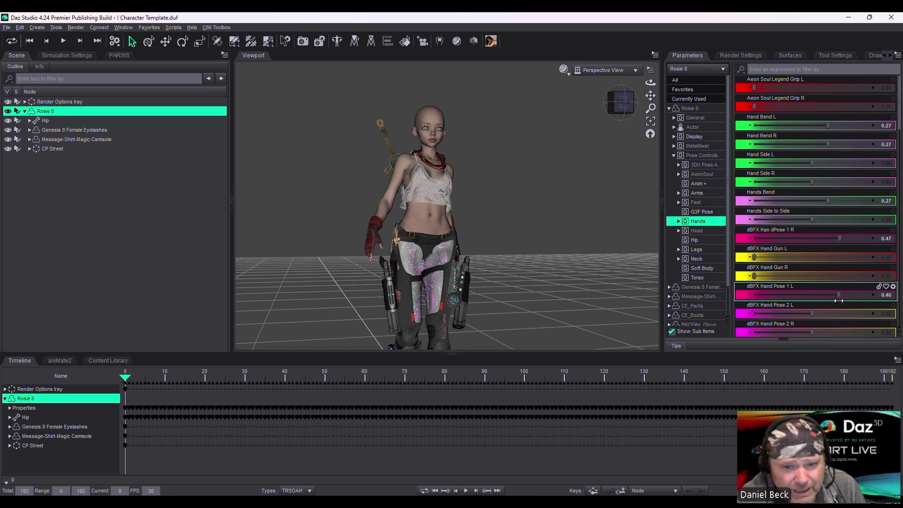
{"action": "left_click", "coordinate": [465, 491]}
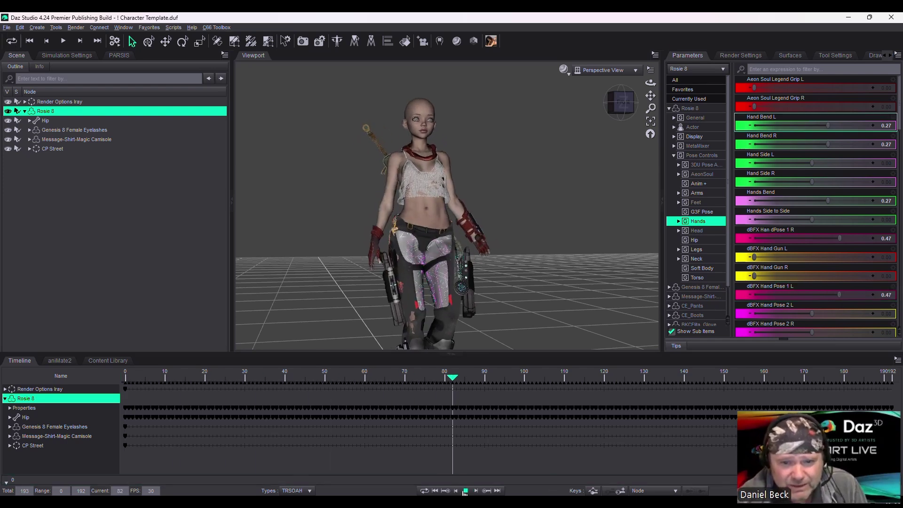
{"action": "left_click", "coordinate": [439, 484]}
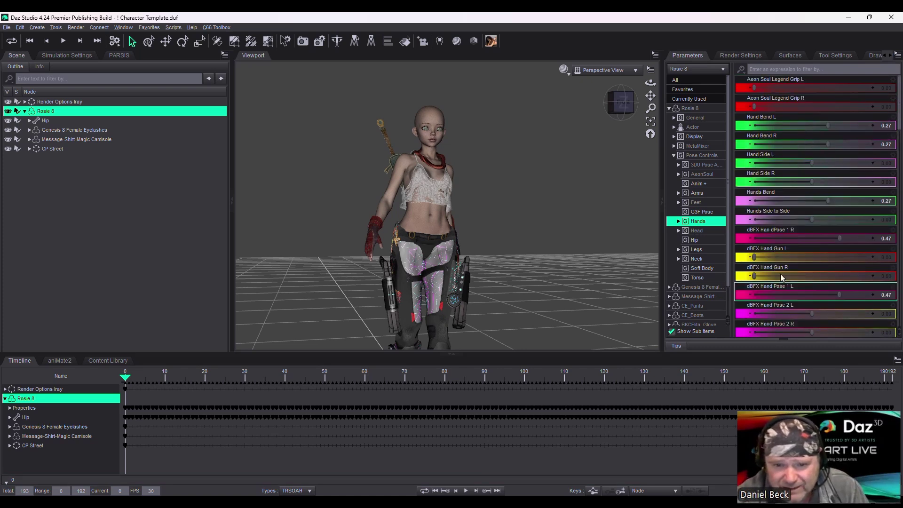
Set Forearms Twist to 0.40 in Rosie 8's arm pose controls and check the walk from a three-quarter view
{"action": "left_click", "coordinate": [697, 192]}
{"action": "scroll", "coordinate": [799, 263], "scroll_direction": "down", "scroll_amount": 5}
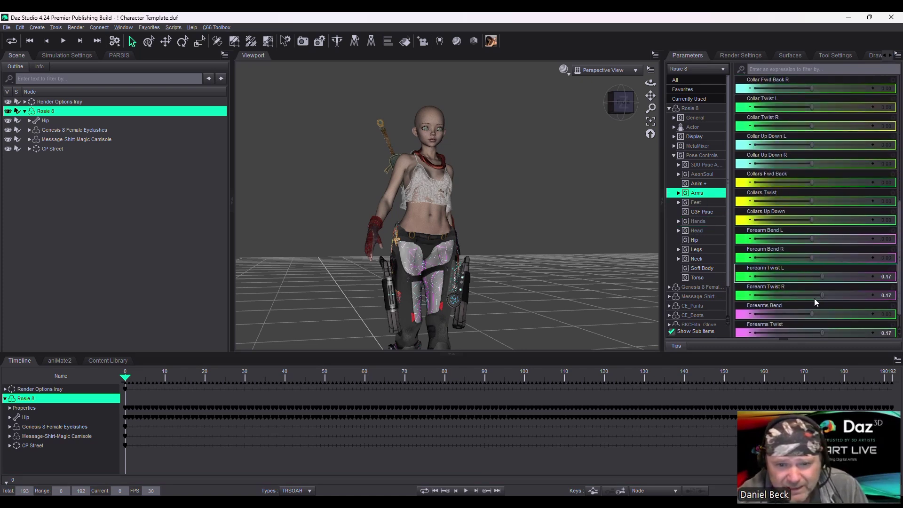
{"action": "left_click_drag", "start_coordinate": [830, 313], "coordinate": [835, 313]}
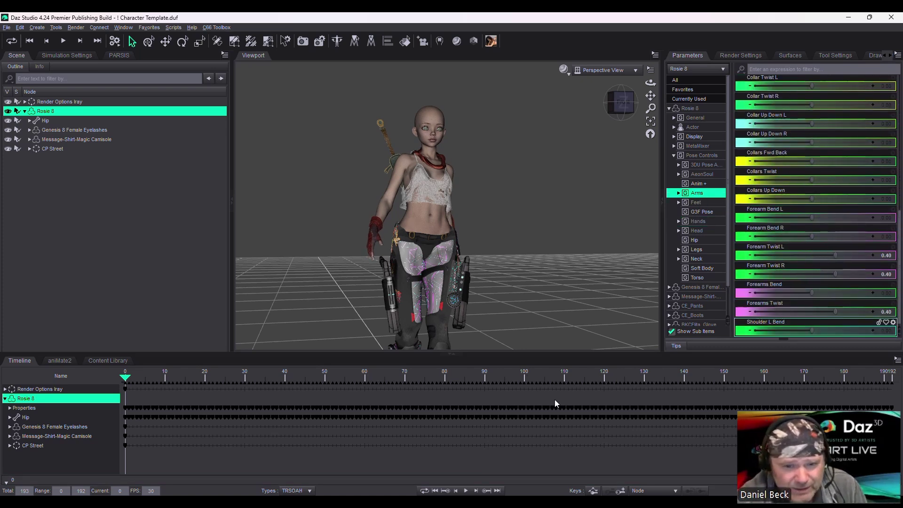
{"action": "left_click_drag", "start_coordinate": [127, 379], "coordinate": [512, 394]}
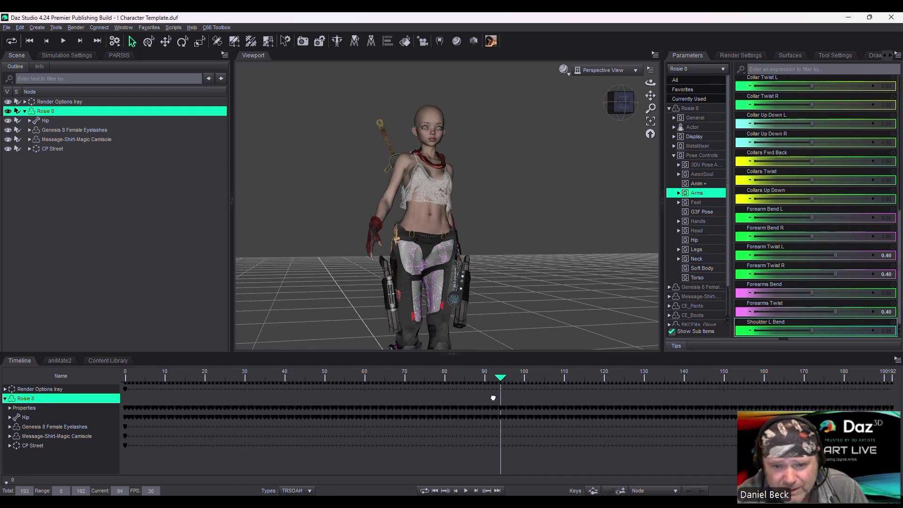
{"action": "scroll", "coordinate": [475, 266], "scroll_direction": "down", "scroll_amount": 3}
{"action": "left_click_drag", "start_coordinate": [475, 267], "coordinate": [540, 280], "text": "ctrl+alt"}
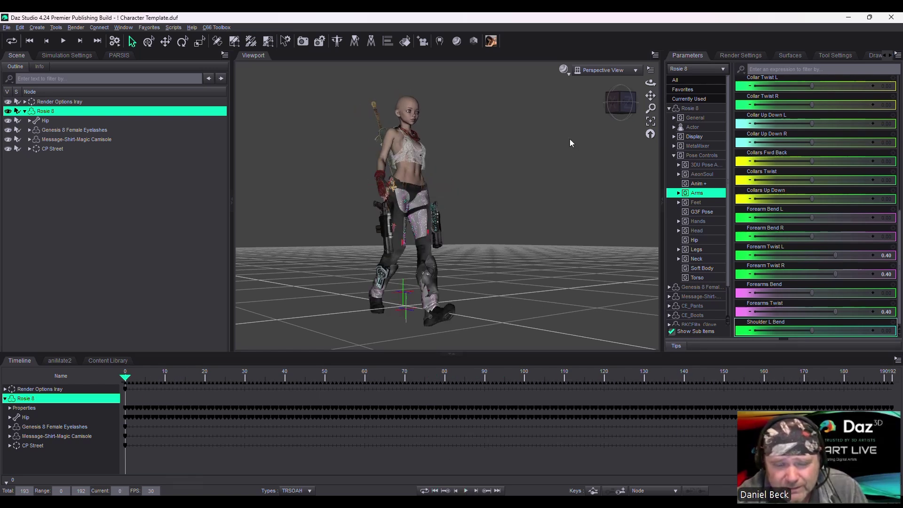
{"action": "mouse_move", "coordinate": [621, 102]}
{"action": "left_mouse_down"}
{"action": "mouse_move", "coordinate": [641, 102]}
{"action": "mouse_move", "coordinate": [609, 102]}
{"action": "mouse_move", "coordinate": [628, 106]}
{"action": "left_mouse_up"}
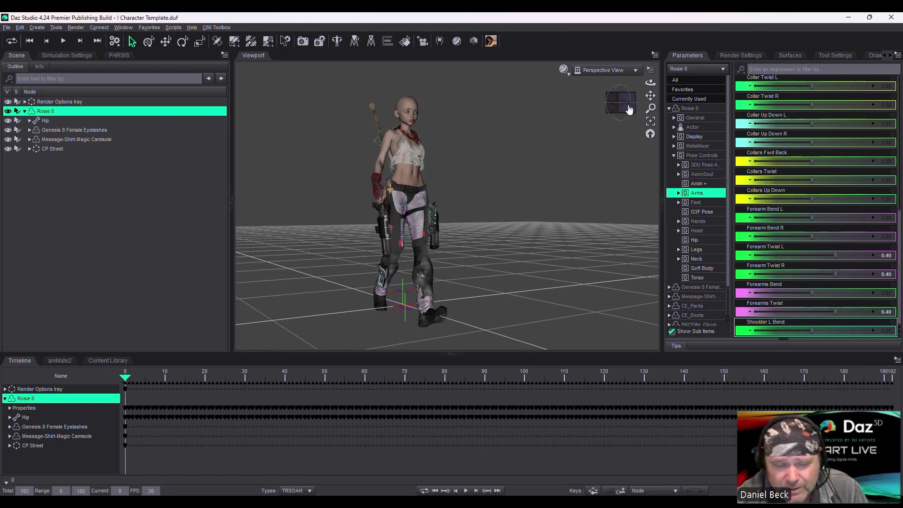
Launch the VWD Cloth and Hair script, delete all its Exchange files and restore its default parameters
{"action": "left_click", "coordinate": [173, 27]}
{"action": "mouse_move", "coordinate": [188, 45]}
{"action": "left_click", "coordinate": [232, 47]}
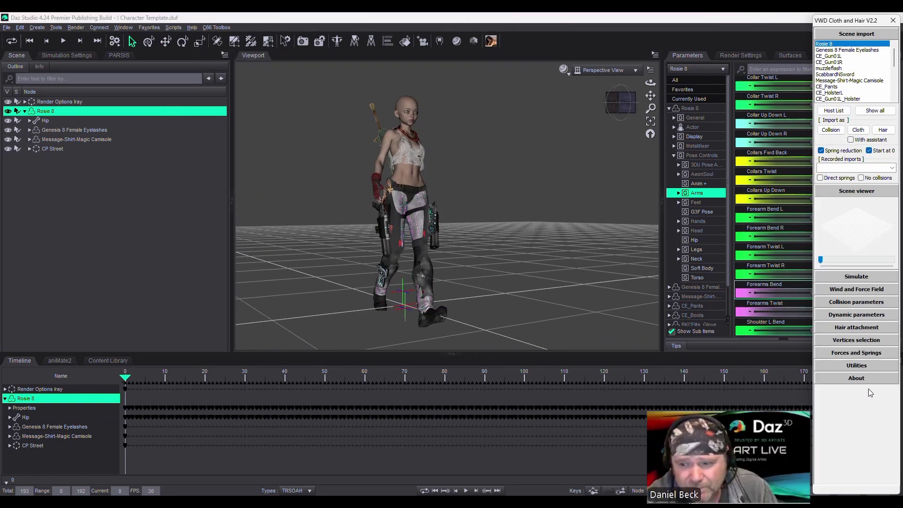
{"action": "left_click", "coordinate": [871, 370]}
{"action": "left_click", "coordinate": [870, 379]}
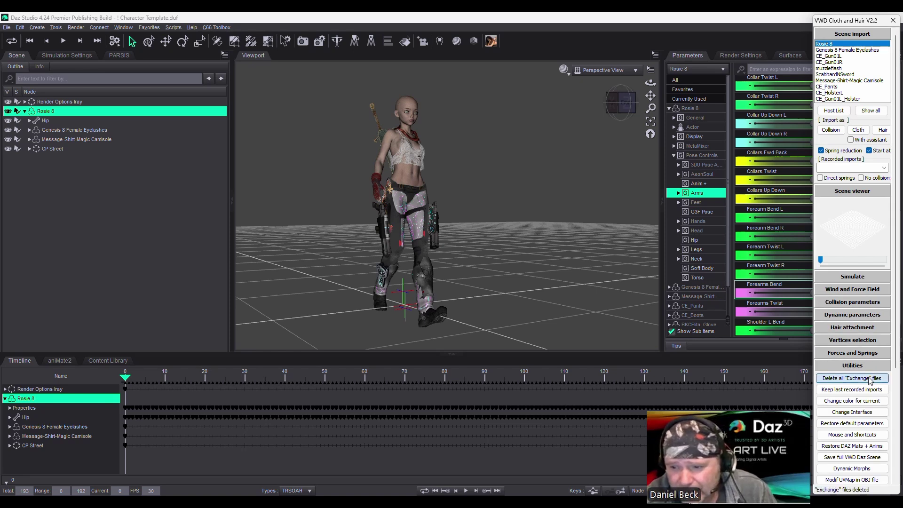
{"action": "left_click", "coordinate": [864, 425]}
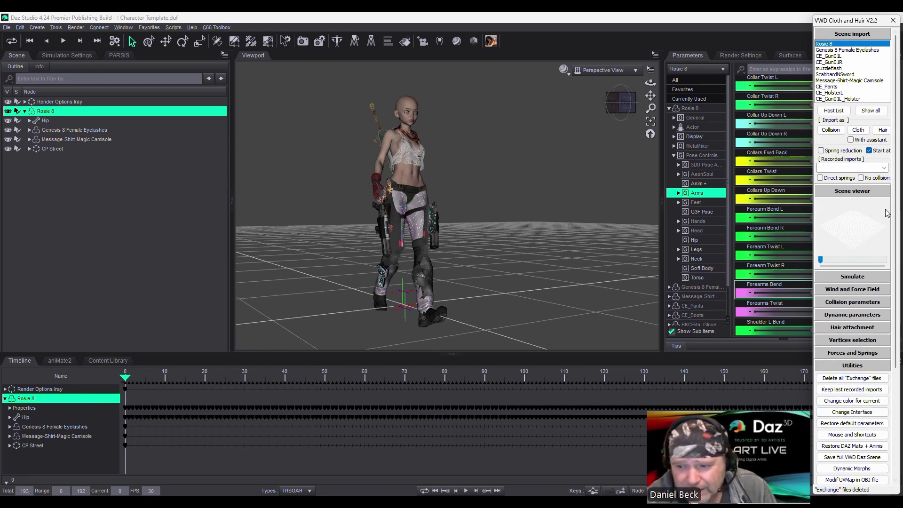
Import Rosie 8 into VWD as a collision item and generate the dynamic morph wire from the Genesis8F DS Breasts preset
{"action": "left_click", "coordinate": [835, 132]}
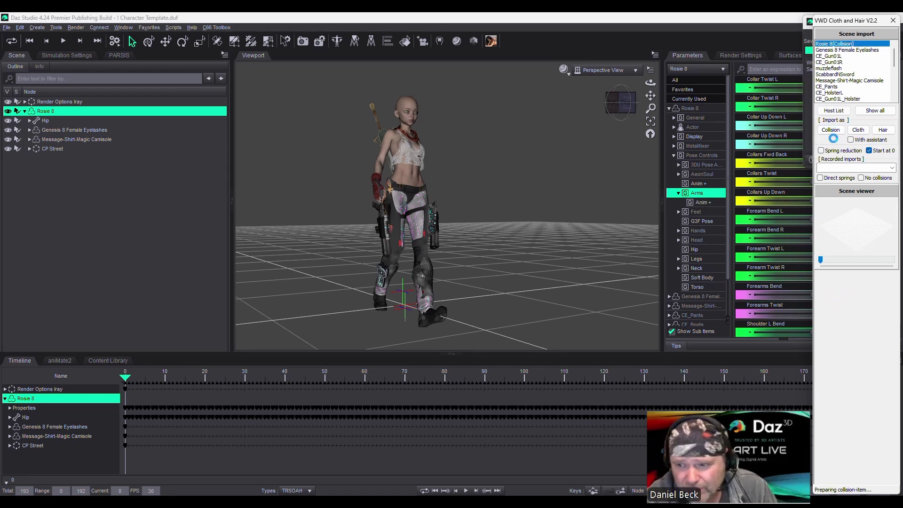
{"action": "left_click", "coordinate": [852, 468]}
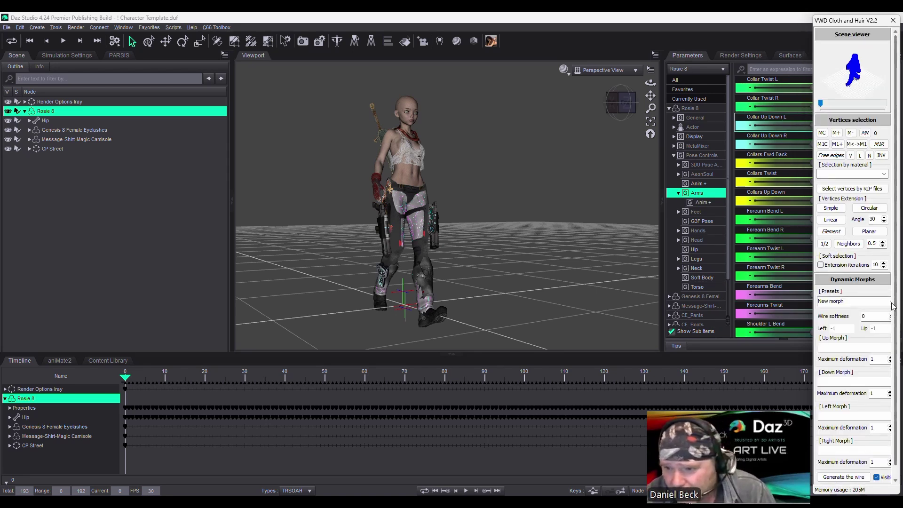
{"action": "left_click", "coordinate": [890, 301]}
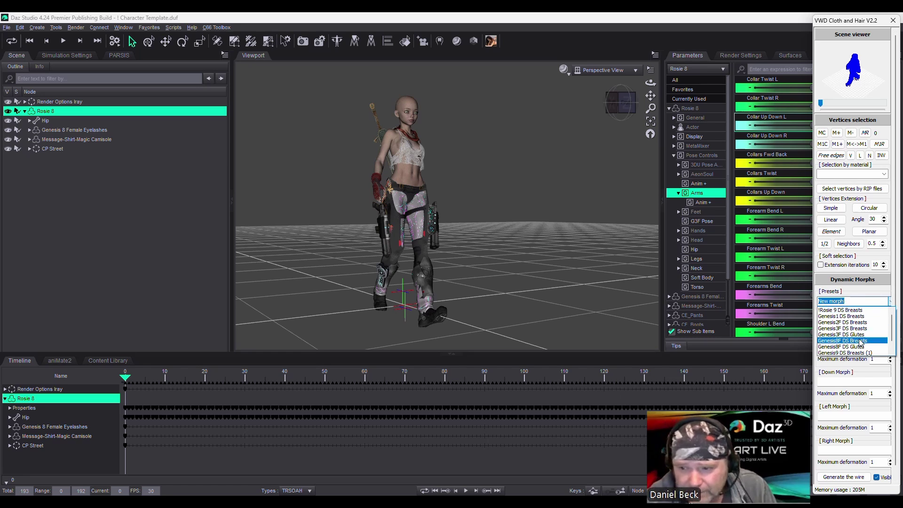
{"action": "left_click", "coordinate": [859, 343]}
{"action": "left_click", "coordinate": [843, 476]}
Run the VWD simulation over the walk and send the resulting animation to the host scene
{"action": "left_click", "coordinate": [857, 271]}
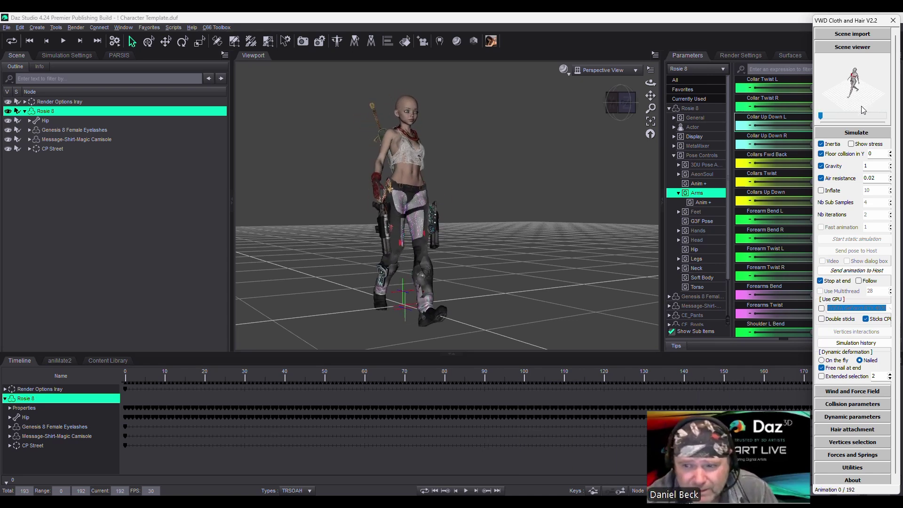
{"action": "left_click", "coordinate": [866, 271]}
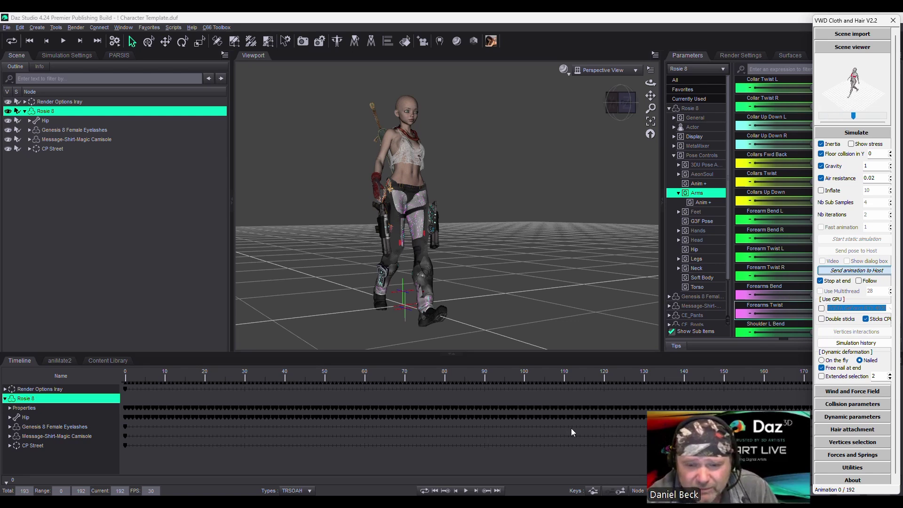
Expand Rosie 8's Torso pose controls in the timeline and examine the keyframes on the breast movement properties
{"action": "left_click", "coordinate": [10, 408]}
{"action": "scroll", "coordinate": [26, 428], "scroll_direction": "down", "scroll_amount": 2}
{"action": "left_click", "coordinate": [14, 432]}
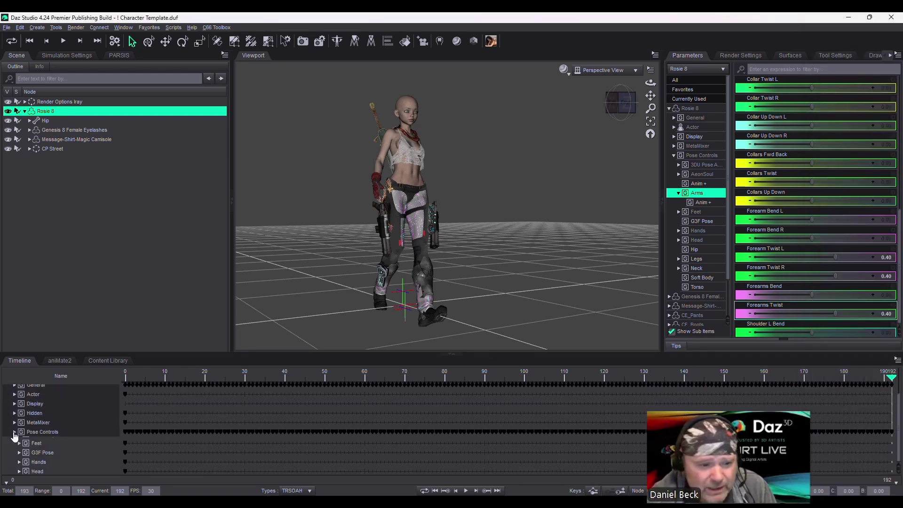
{"action": "scroll", "coordinate": [17, 438], "scroll_direction": "down", "scroll_amount": 3}
{"action": "left_click", "coordinate": [19, 449]}
{"action": "scroll", "coordinate": [576, 447], "scroll_direction": "down", "scroll_amount": 3}
{"action": "scroll", "coordinate": [442, 441], "scroll_direction": "up", "scroll_amount": 2}
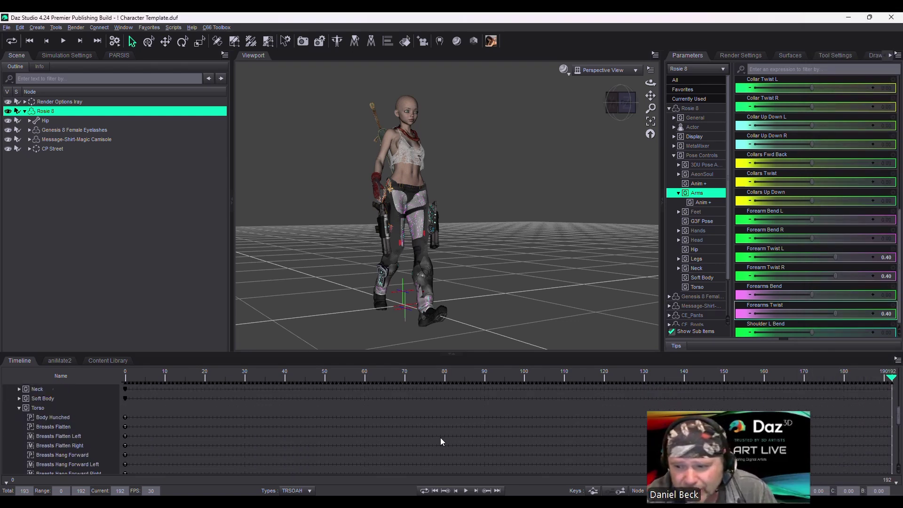
{"action": "scroll", "coordinate": [441, 441], "scroll_direction": "down", "scroll_amount": 3}
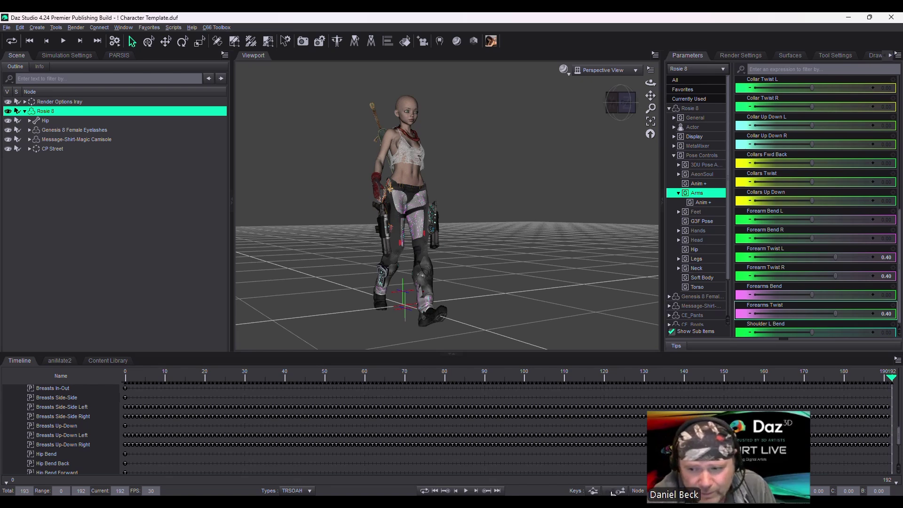
Set After VWD Soft Body to 1.00 at frame 5 in Rosie 8's Soft Body pose controls
{"action": "left_click", "coordinate": [436, 490]}
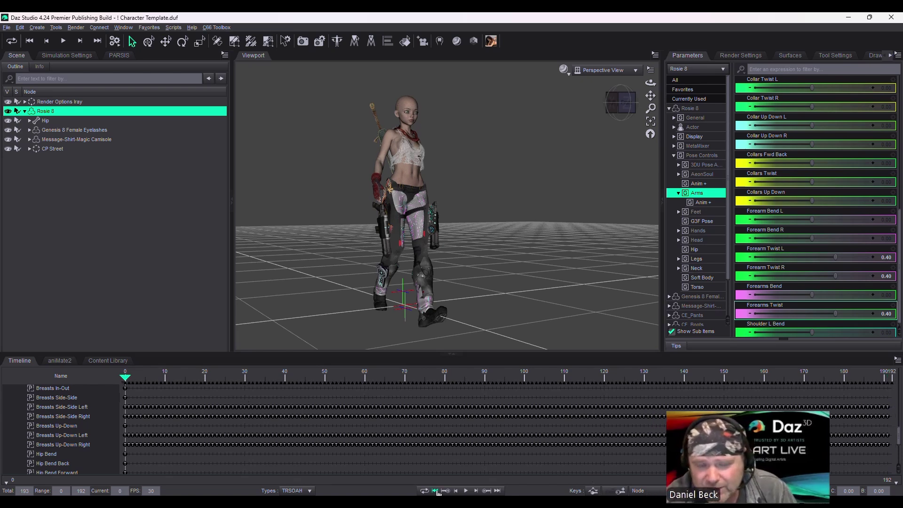
{"action": "mouse_move", "coordinate": [126, 377]}
{"action": "left_mouse_down"}
{"action": "mouse_move", "coordinate": [147, 378]}
{"action": "mouse_move", "coordinate": [121, 382]}
{"action": "mouse_move", "coordinate": [141, 388]}
{"action": "left_mouse_up"}
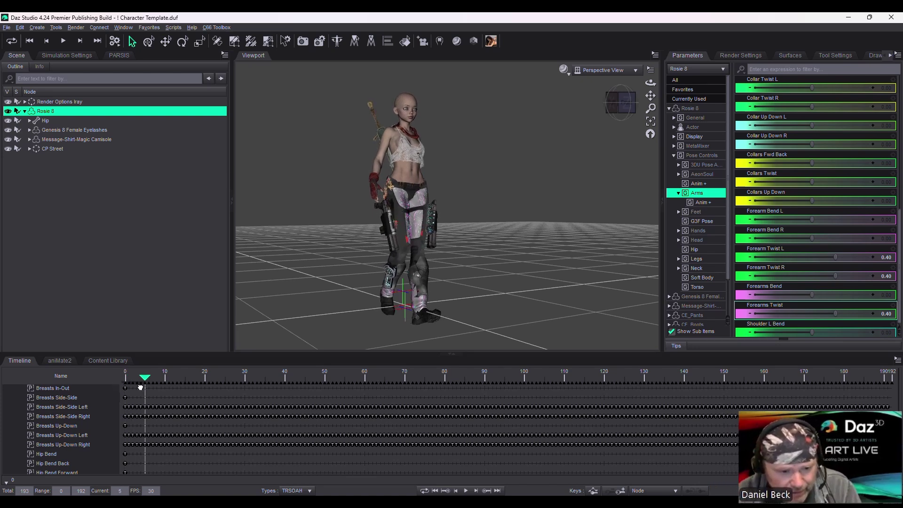
{"action": "left_click", "coordinate": [701, 277]}
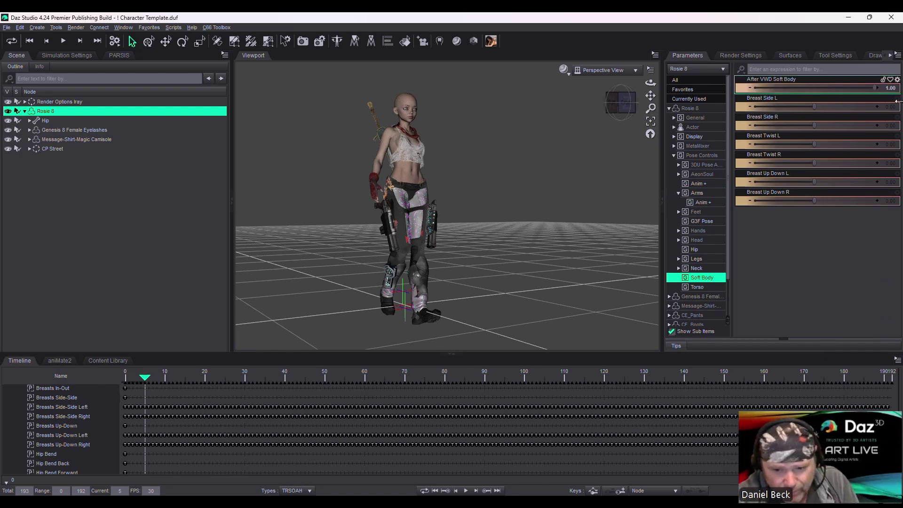
Play the walk from frame 0 to check the soft-body motion and return to the first frame
{"action": "left_click", "coordinate": [436, 491]}
{"action": "left_click", "coordinate": [466, 491]}
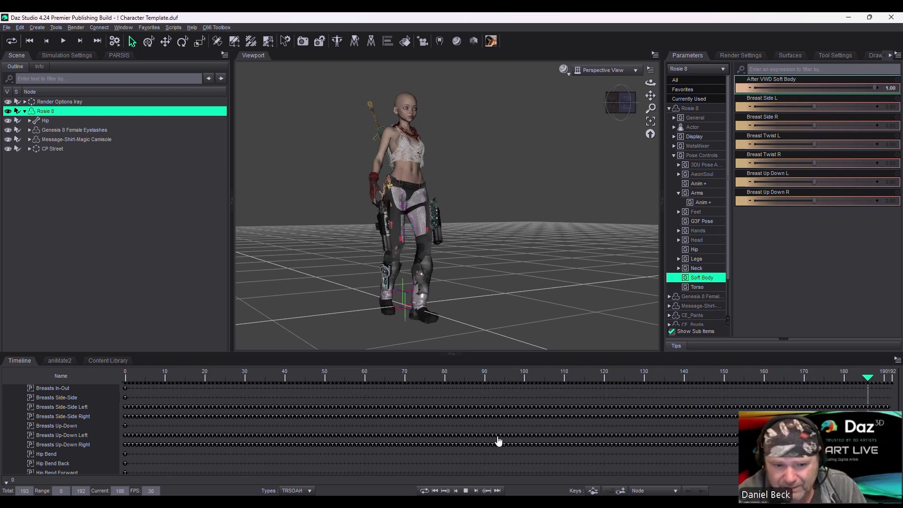
{"action": "left_click", "coordinate": [466, 491]}
{"action": "left_click", "coordinate": [435, 490]}
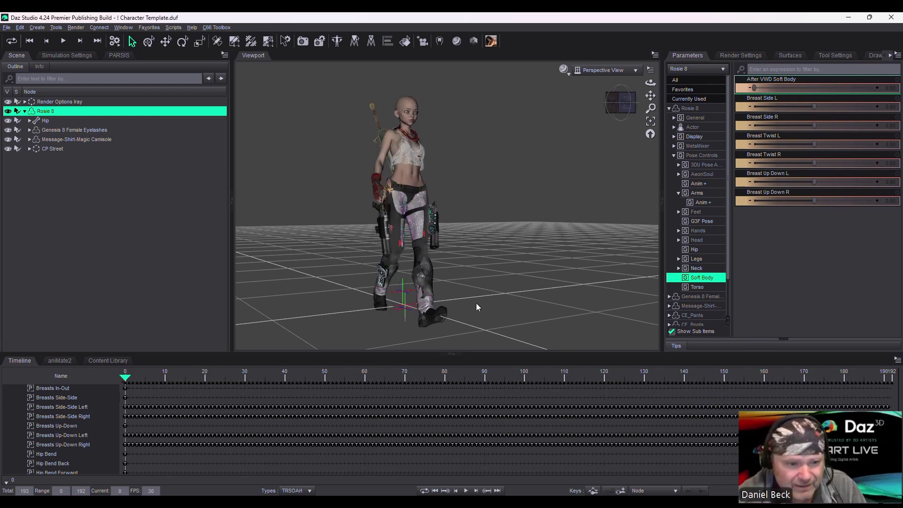
Copy the name "Cyberpunk Street Tough A" from the animation preset in Rosie 9's Walk Designer folder
{"action": "left_click", "coordinate": [107, 361]}
{"action": "scroll", "coordinate": [60, 447], "scroll_direction": "up", "scroll_amount": 2}
{"action": "scroll", "coordinate": [60, 445], "scroll_direction": "down", "scroll_amount": 2}
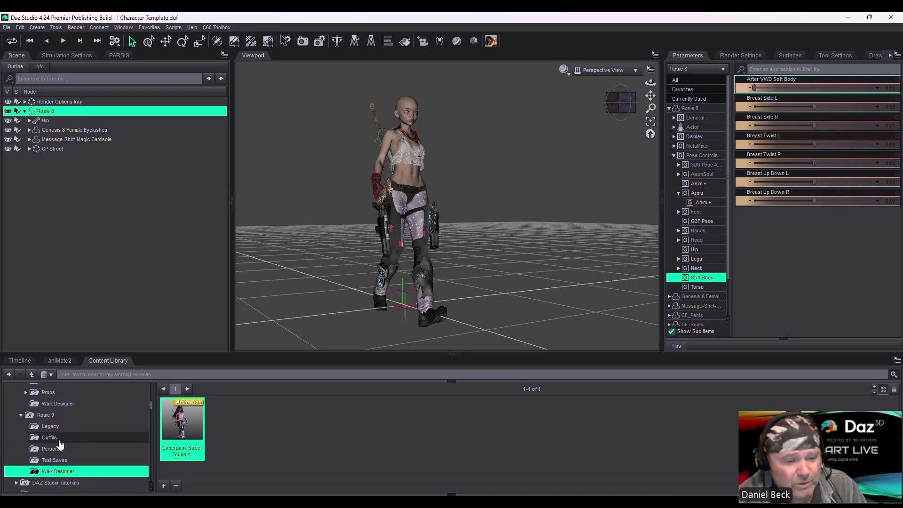
{"action": "right_click", "coordinate": [172, 455]}
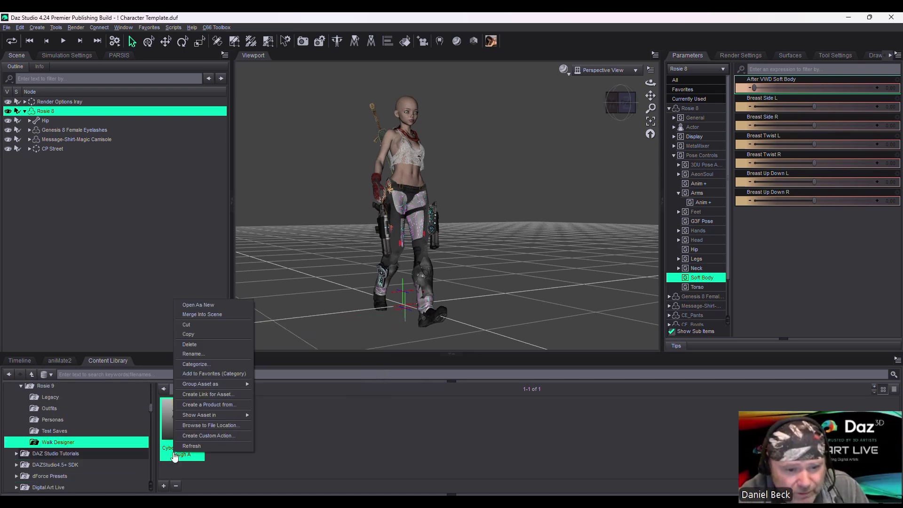
{"action": "left_click", "coordinate": [210, 354]}
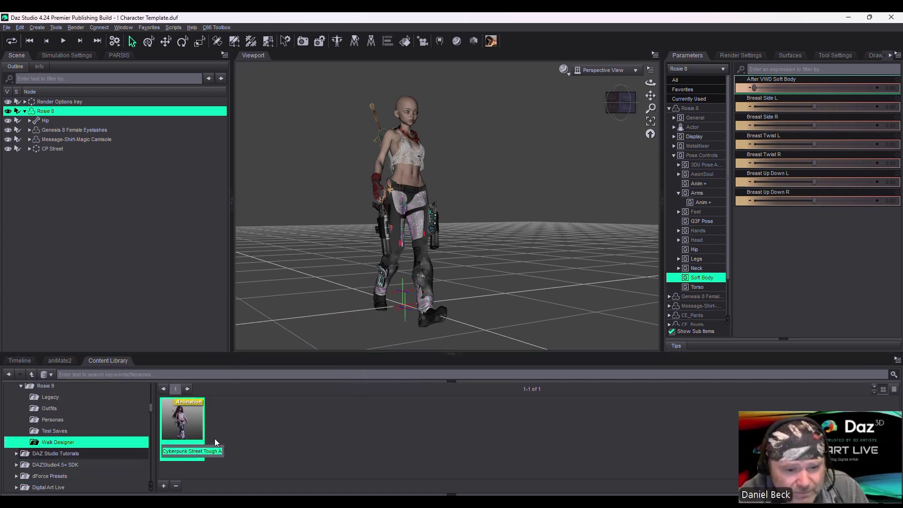
Save Rosie 8's animation, frames 0 to 192, as pose preset "Cyberpunk Street Tough A" in the Rosie 8.25 Walk Designer folder
{"action": "scroll", "coordinate": [55, 461], "scroll_direction": "up", "scroll_amount": 3}
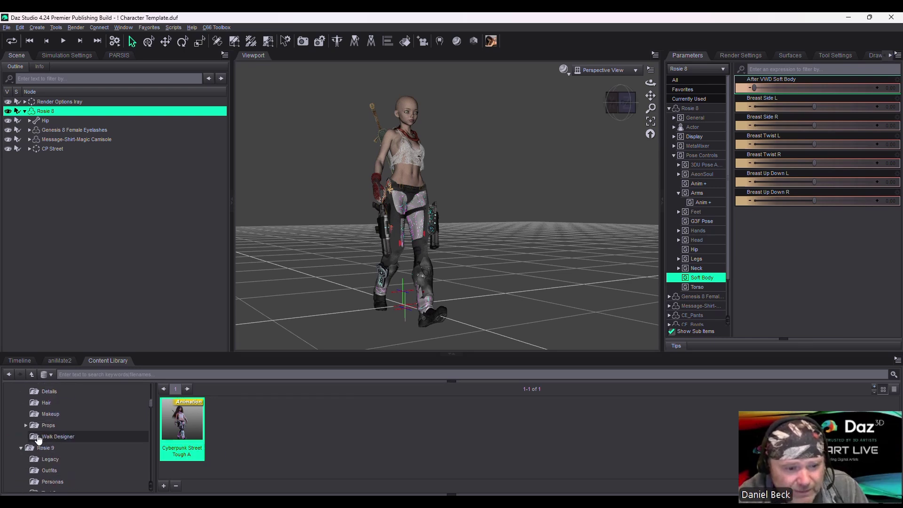
{"action": "left_click", "coordinate": [58, 471]}
{"action": "left_click", "coordinate": [164, 486]}
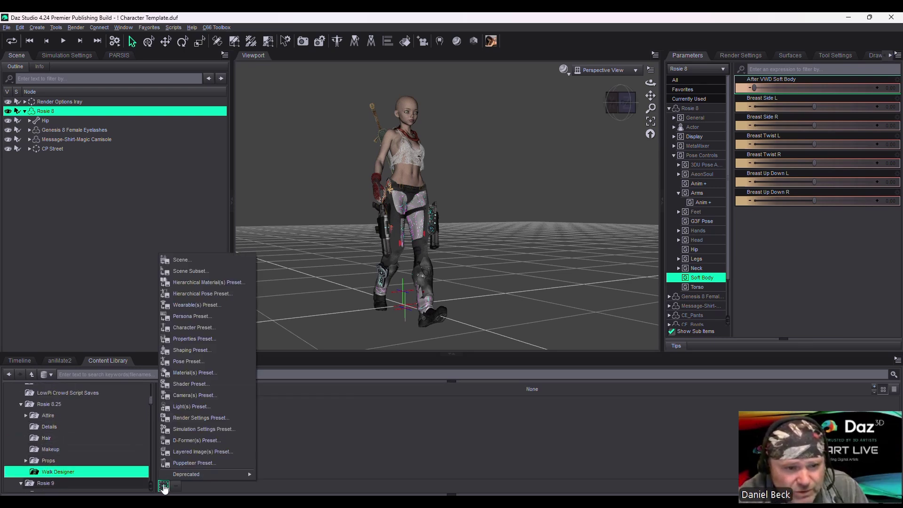
{"action": "left_click", "coordinate": [205, 361]}
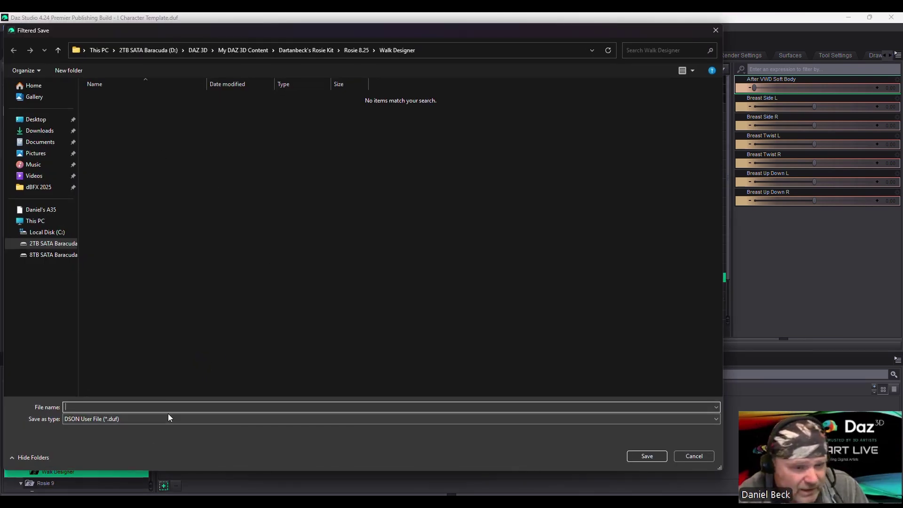
{"action": "left_click", "coordinate": [630, 457]}
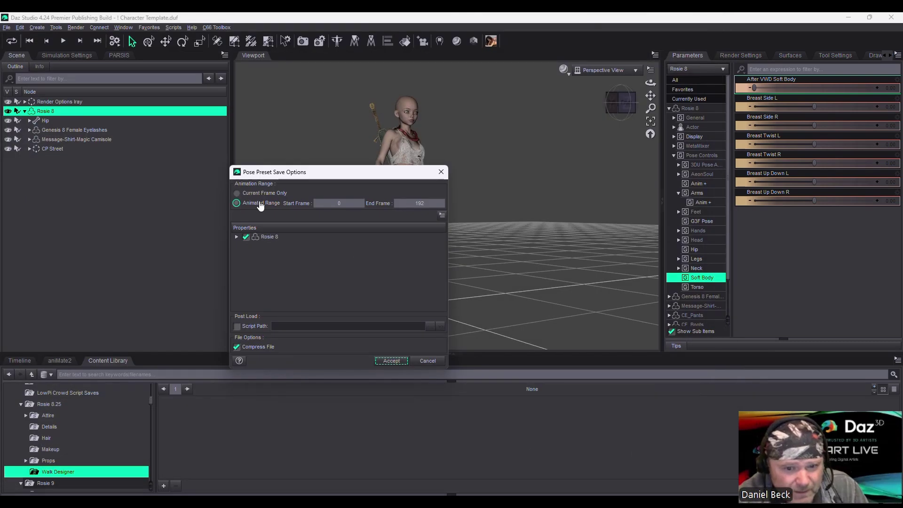
{"action": "left_click", "coordinate": [397, 362]}
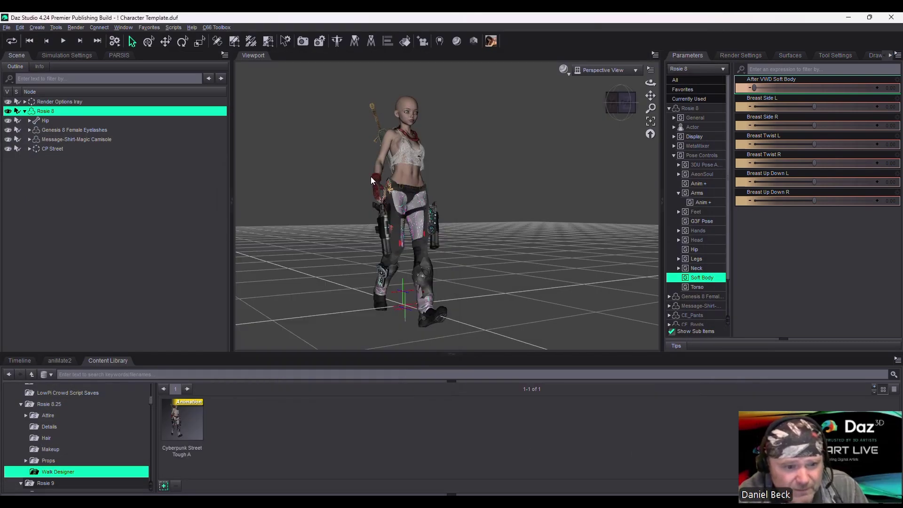
Delete the keyframes after frame 0 from Rosie 8's General properties in the timeline and preview the walk
{"action": "left_click", "coordinate": [19, 361]}
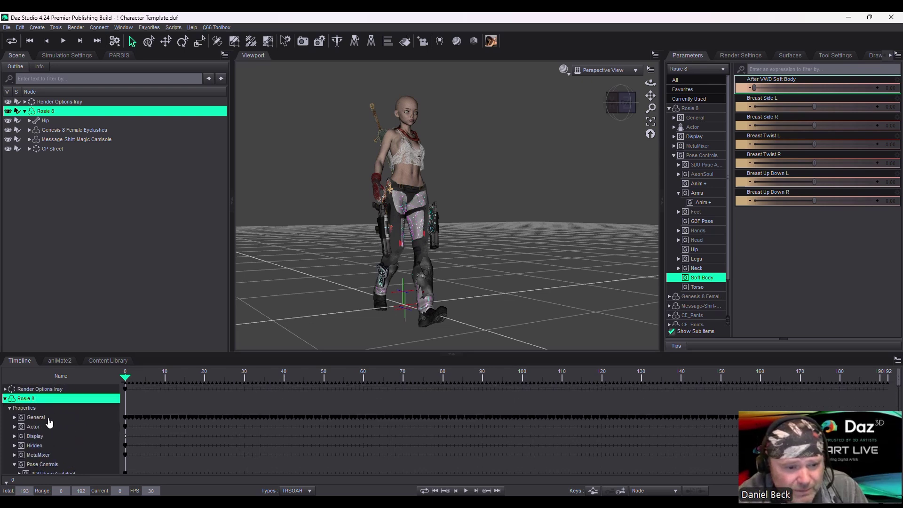
{"action": "left_click_drag", "start_coordinate": [895, 406], "coordinate": [126, 422]}
{"action": "left_click", "coordinate": [610, 491]}
{"action": "scroll", "coordinate": [269, 422], "scroll_direction": "down", "scroll_amount": 5}
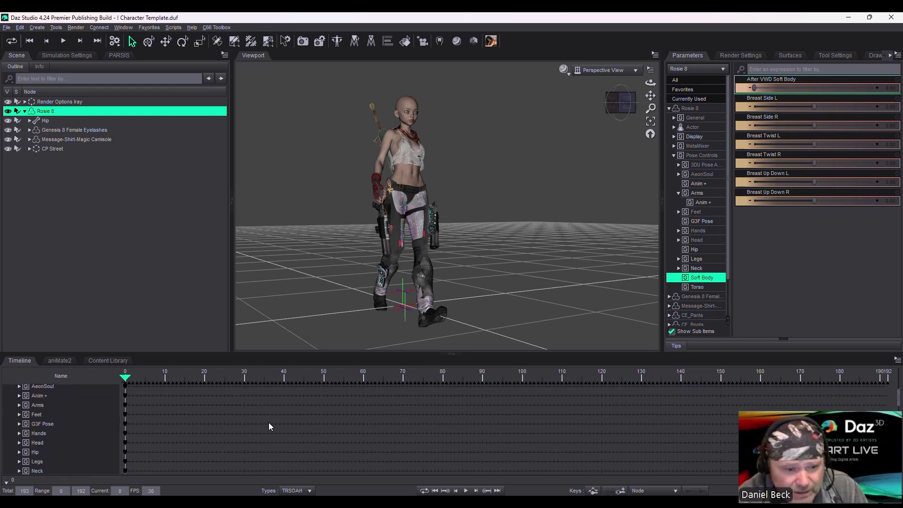
{"action": "left_click", "coordinate": [466, 491]}
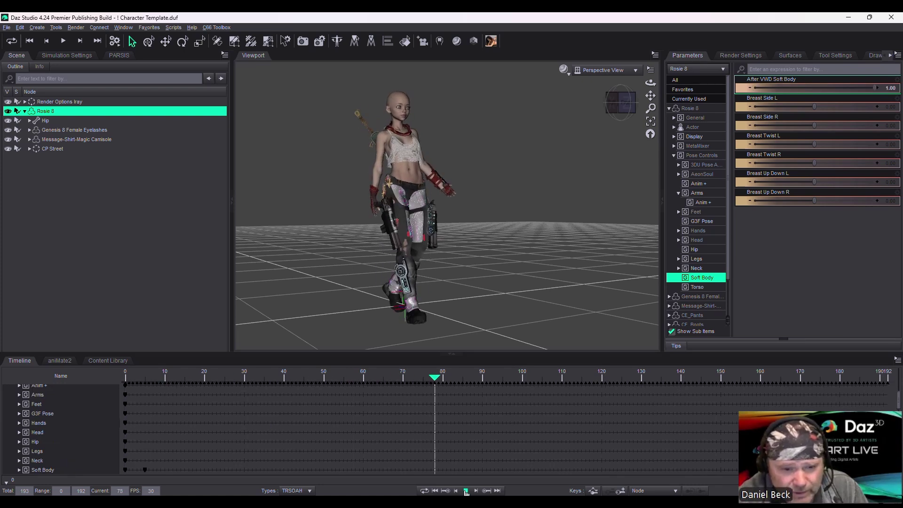
{"action": "left_click", "coordinate": [466, 491]}
Save the pose preset again over "Cyberpunk Street Tough A" in the Rosie 8.25 Walk Designer folder, replacing the existing file
{"action": "left_click", "coordinate": [108, 361]}
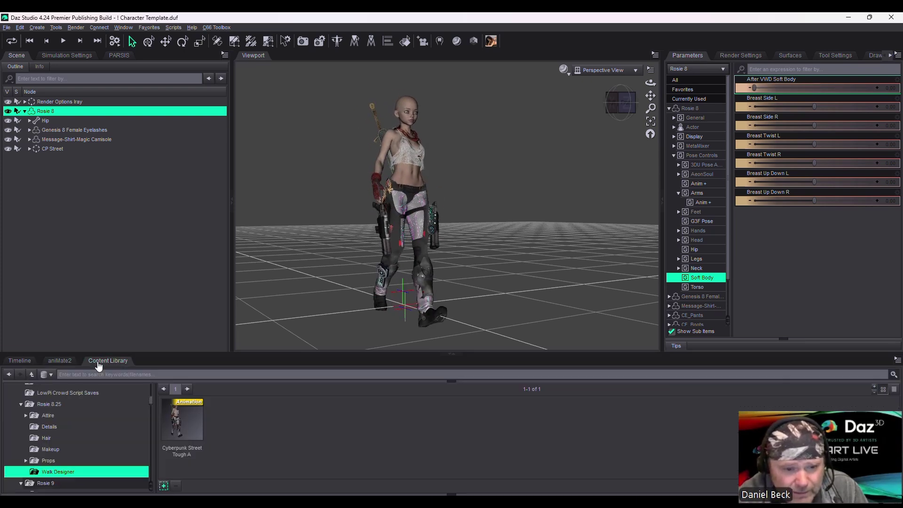
{"action": "left_click", "coordinate": [163, 485]}
{"action": "left_click", "coordinate": [200, 372]}
{"action": "double_click", "coordinate": [140, 101]}
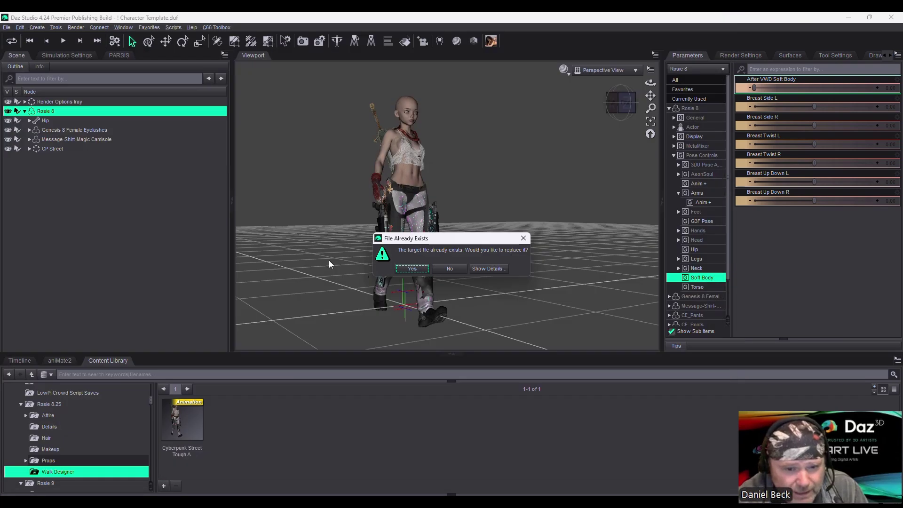
{"action": "left_click", "coordinate": [410, 272]}
{"action": "left_click", "coordinate": [401, 365]}
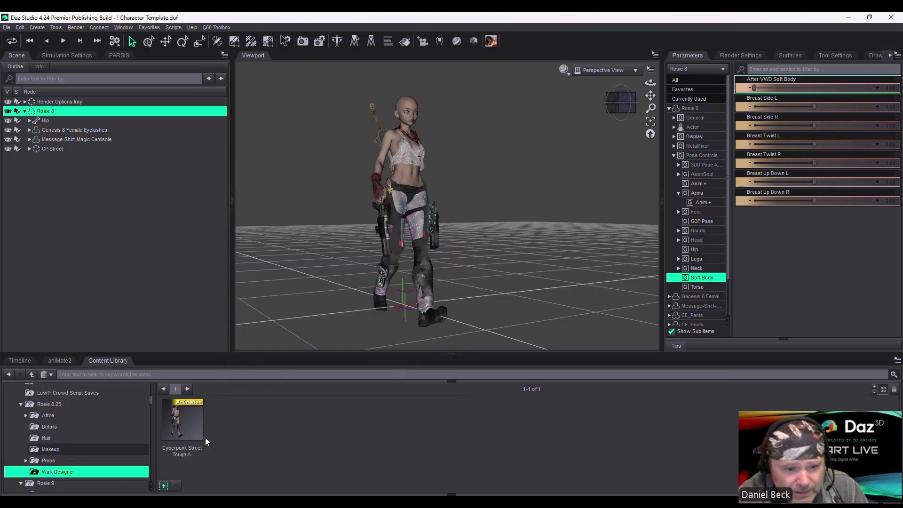
Run the dForce simulation over Rosie 8's walk animation and set Freeze Simulation to On for the Message-Shirt-Magic Camisole
{"action": "left_click", "coordinate": [20, 360]}
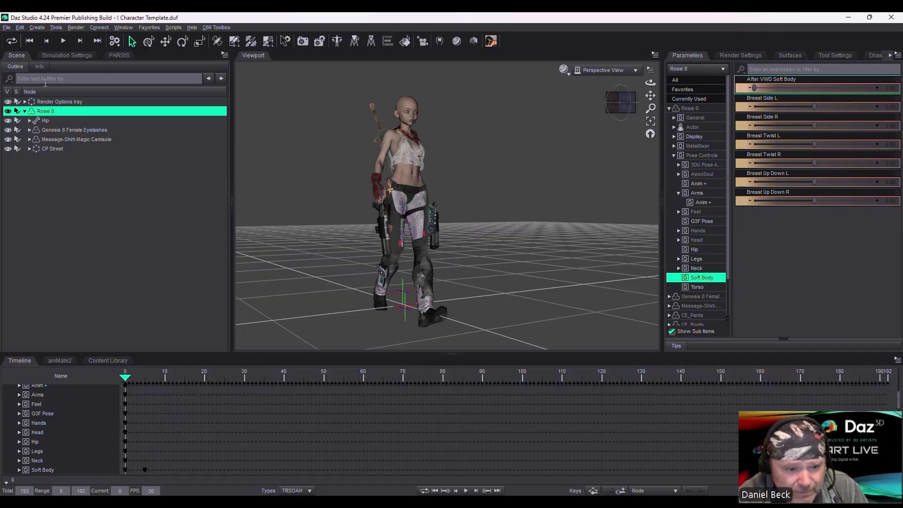
{"action": "left_click", "coordinate": [116, 42]}
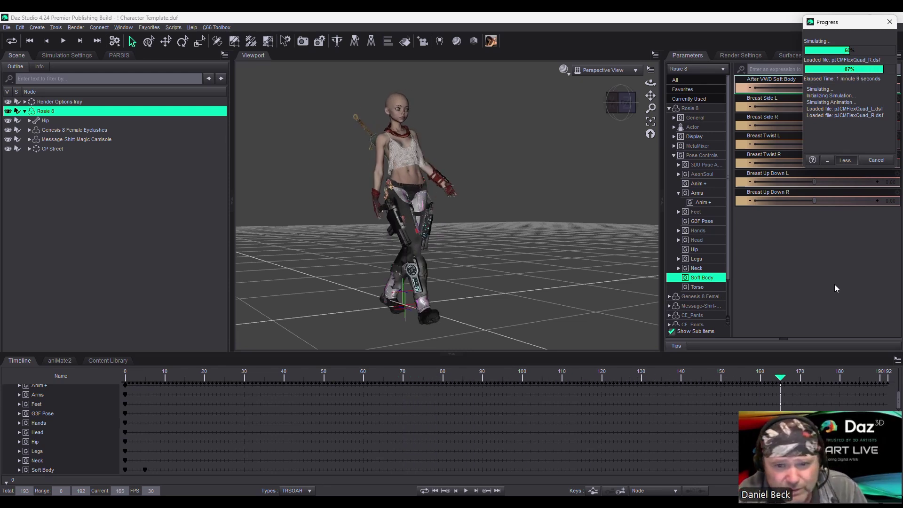
{"action": "left_click", "coordinate": [29, 149]}
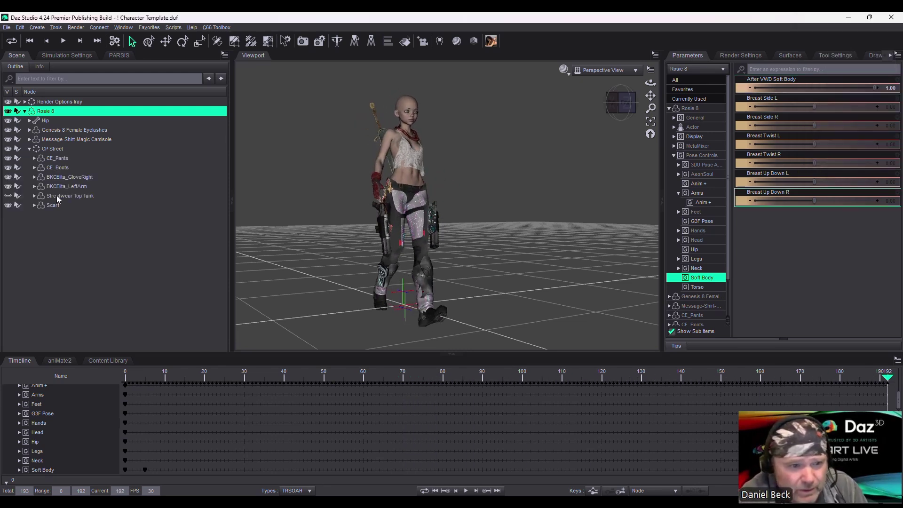
{"action": "left_click", "coordinate": [47, 139]}
{"action": "left_click", "coordinate": [29, 149]}
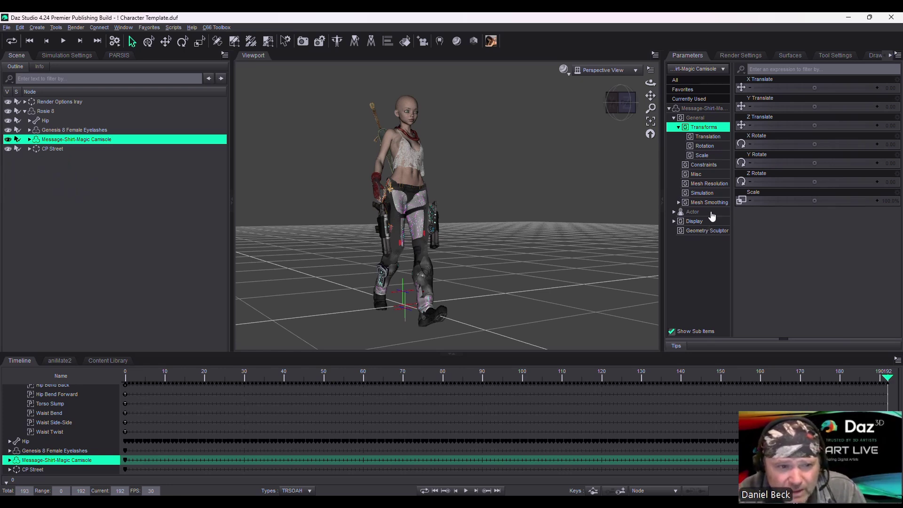
{"action": "left_click", "coordinate": [702, 193]}
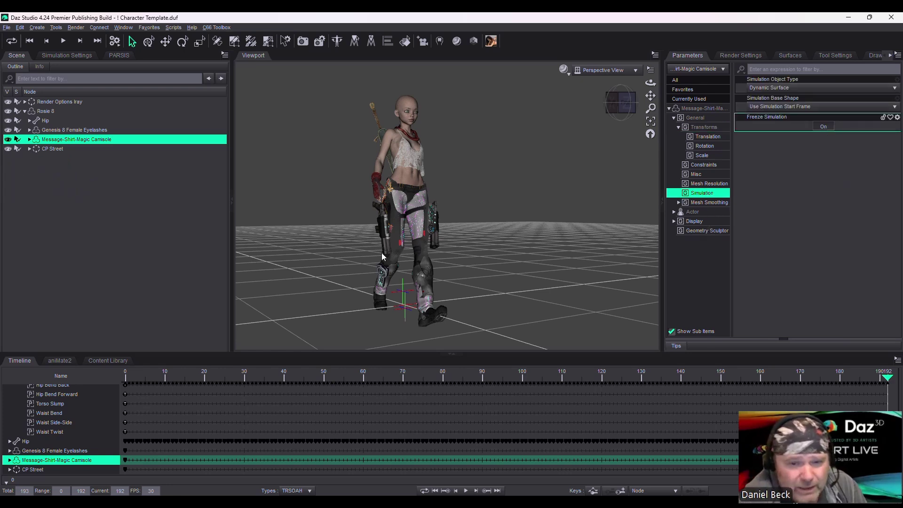
Return the animation to frame 0 and load "Rosie's 2025 Long Curly Hair" from the Rosie 8.25 Hair folder onto Rosie 8
{"action": "left_click", "coordinate": [45, 112]}
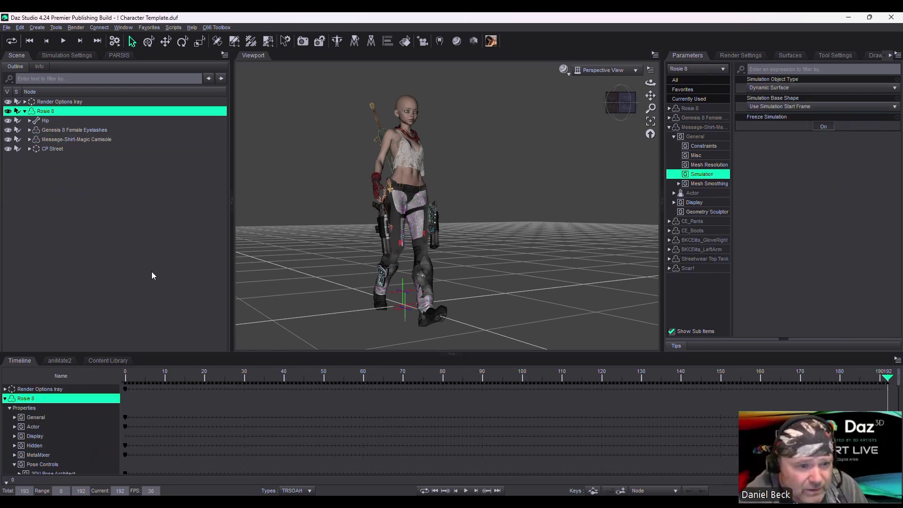
{"action": "left_click", "coordinate": [436, 490]}
{"action": "left_click", "coordinate": [107, 361]}
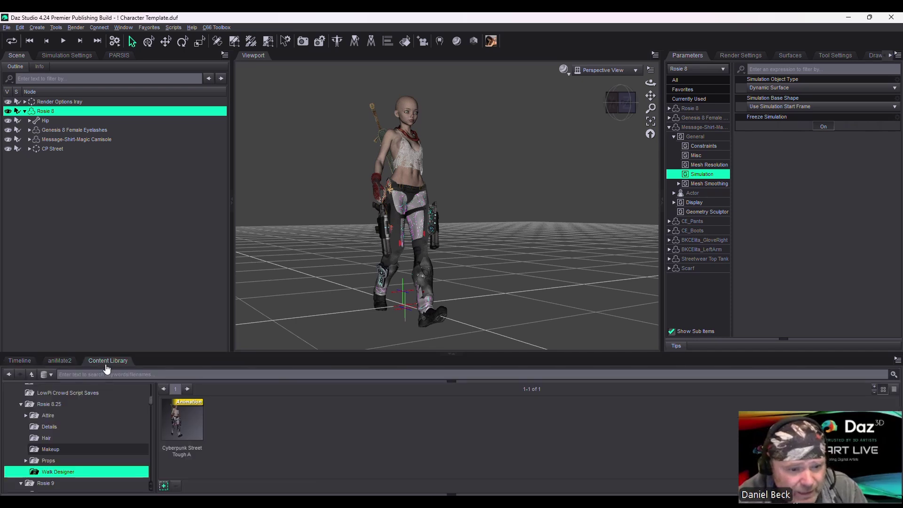
{"action": "left_click", "coordinate": [47, 438]}
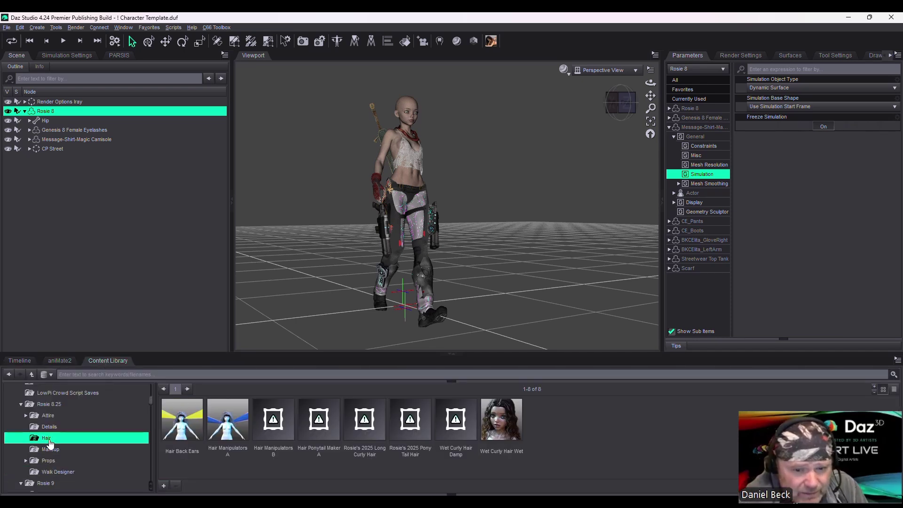
{"action": "double_click", "coordinate": [374, 430]}
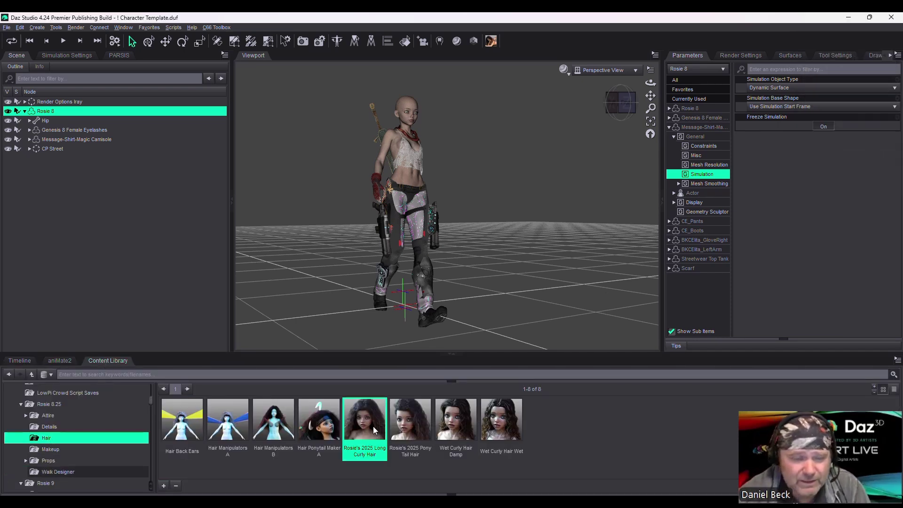
Set the dForce simulation's Initialization Time to 1.00 and start simulating Rosie 8's long curly hair over the walk
{"action": "left_click", "coordinate": [94, 112]}
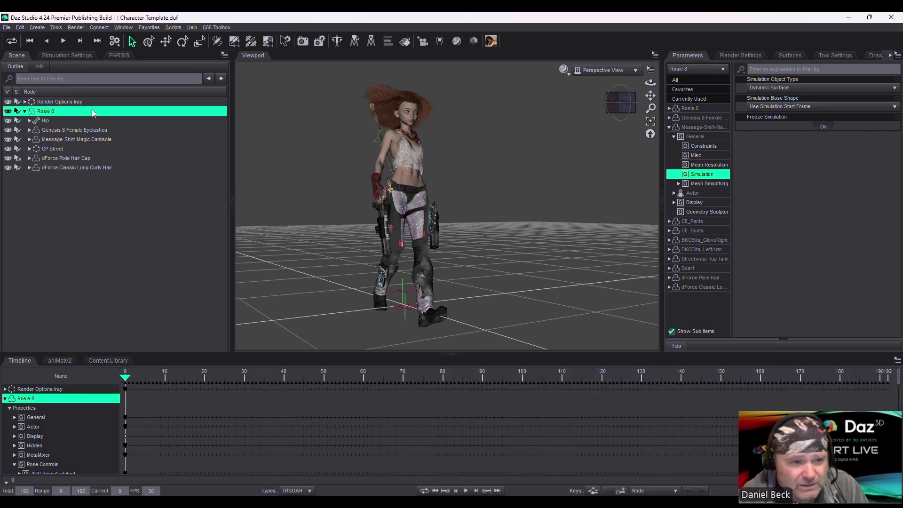
{"action": "left_click", "coordinate": [71, 56]}
{"action": "left_click", "coordinate": [45, 135]}
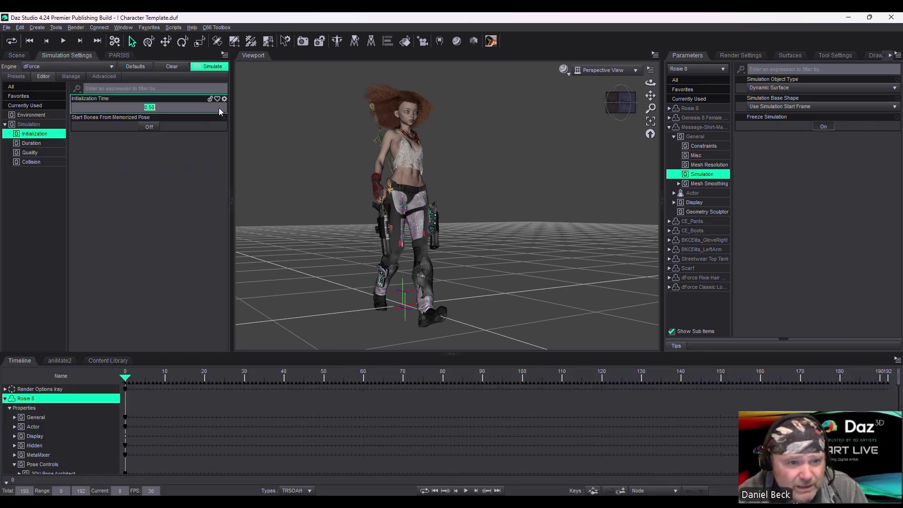
{"action": "type", "text": "1"}
{"action": "key", "text": "Return"}
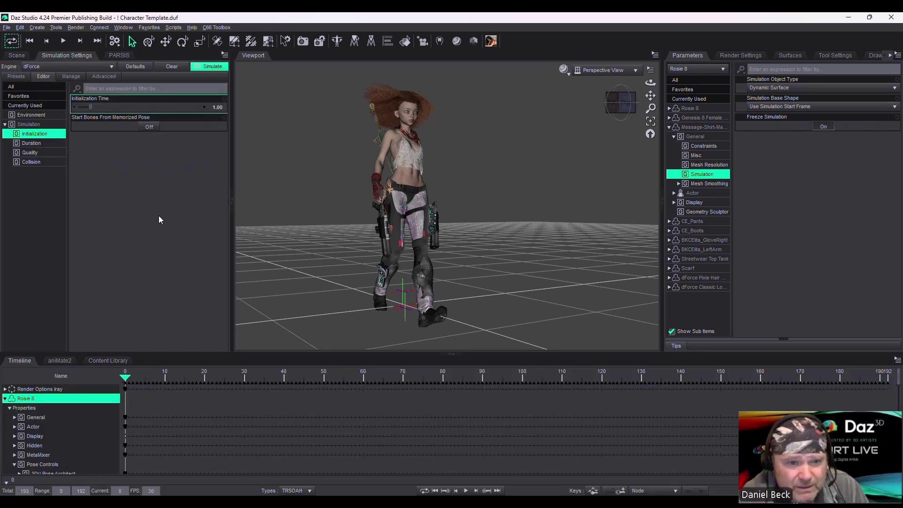
{"action": "left_click", "coordinate": [211, 67]}
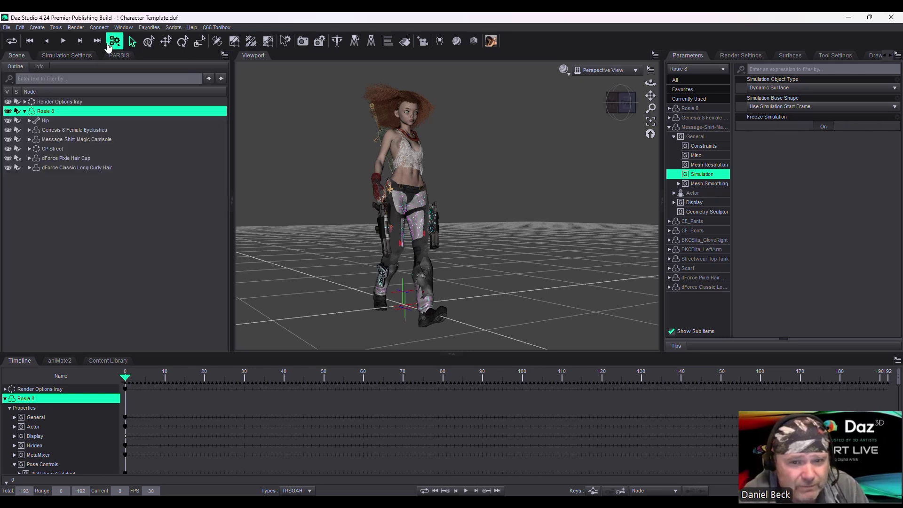